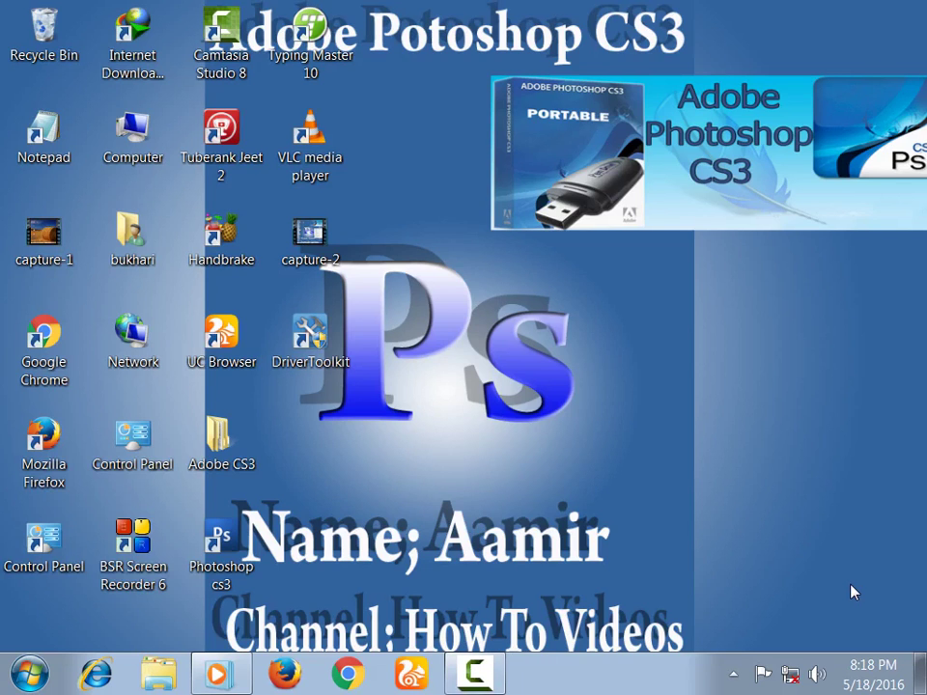
Refresh the Windows desktop eleven times from its right-click menu.
{"action": "right_click", "coordinate": [532, 333]}
{"action": "left_click", "coordinate": [603, 388]}
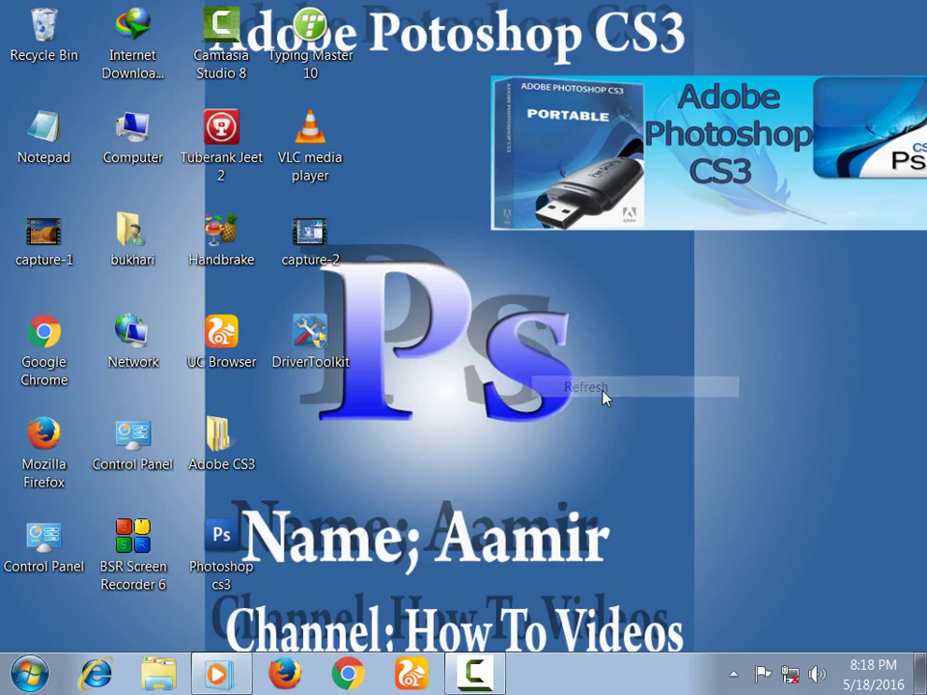
{"action": "right_click", "coordinate": [565, 359]}
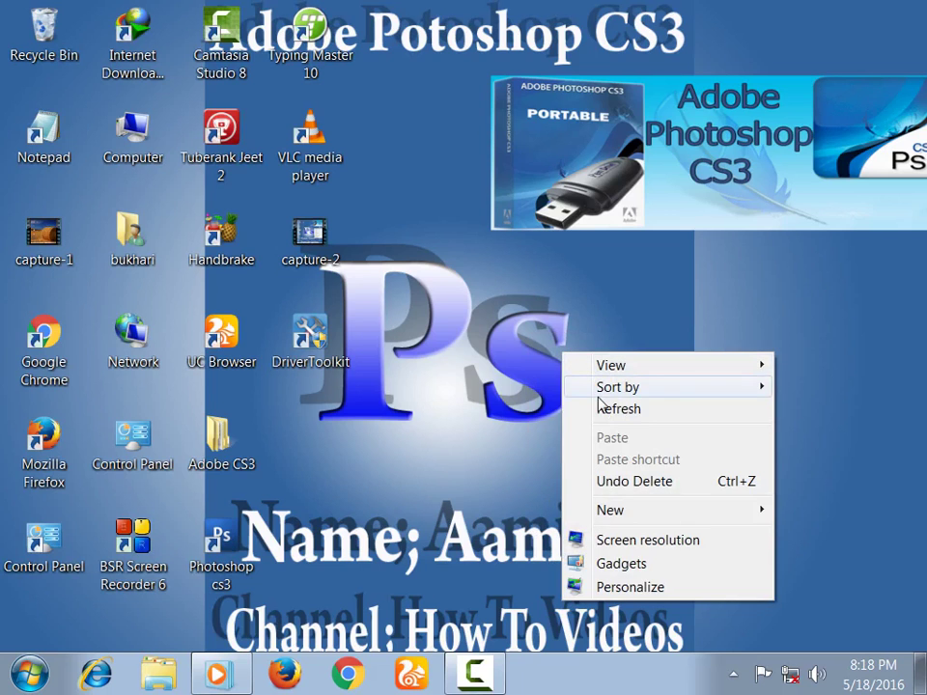
{"action": "left_click", "coordinate": [586, 407]}
{"action": "right_click", "coordinate": [571, 387]}
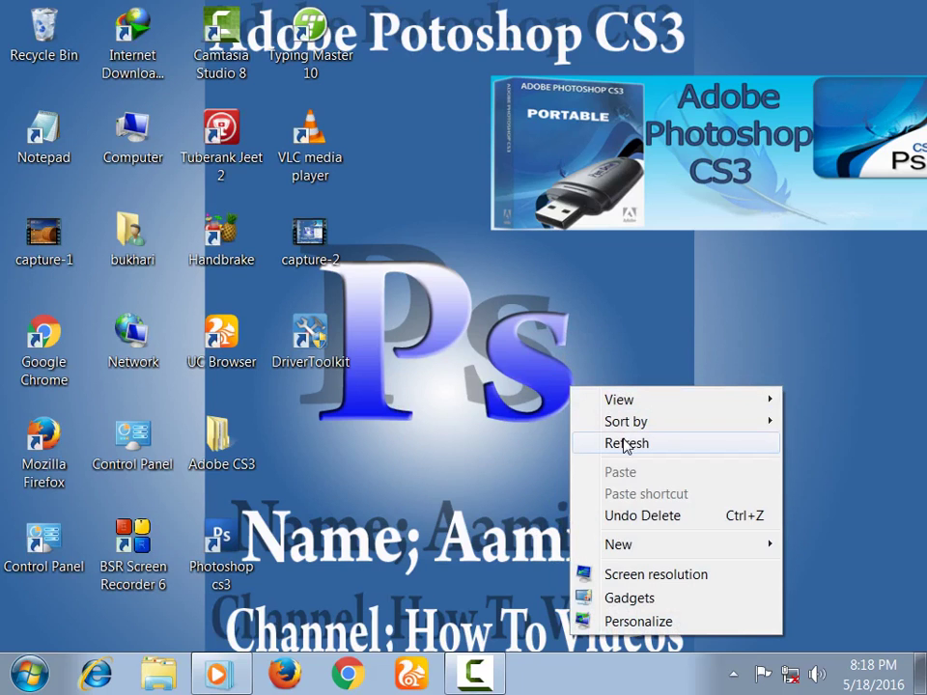
{"action": "left_click", "coordinate": [623, 443]}
{"action": "right_click", "coordinate": [558, 356]}
{"action": "left_click", "coordinate": [591, 407]}
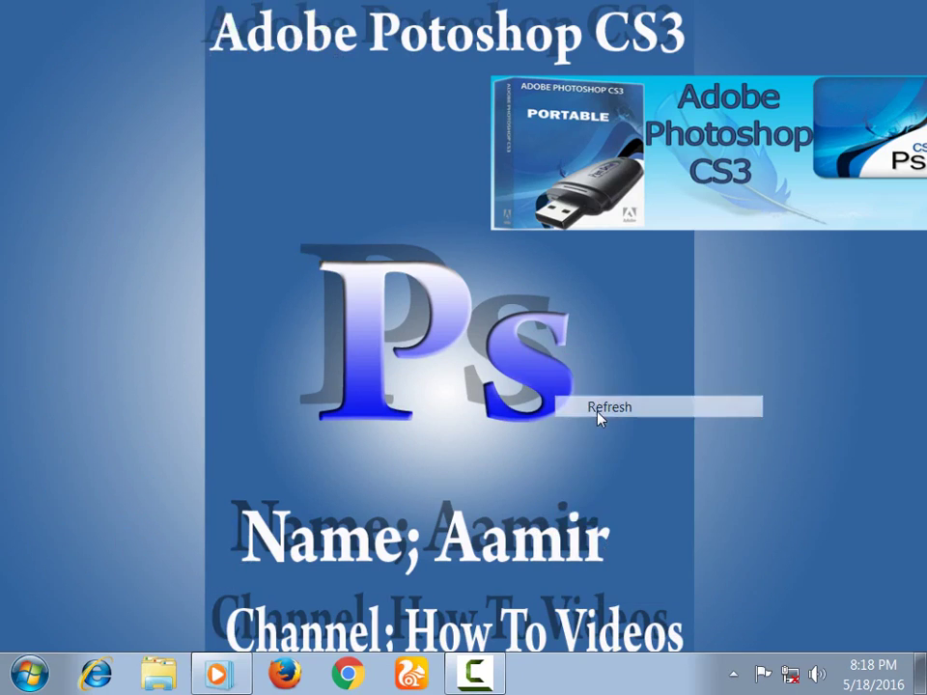
{"action": "right_click", "coordinate": [547, 401]}
{"action": "left_click", "coordinate": [633, 447]}
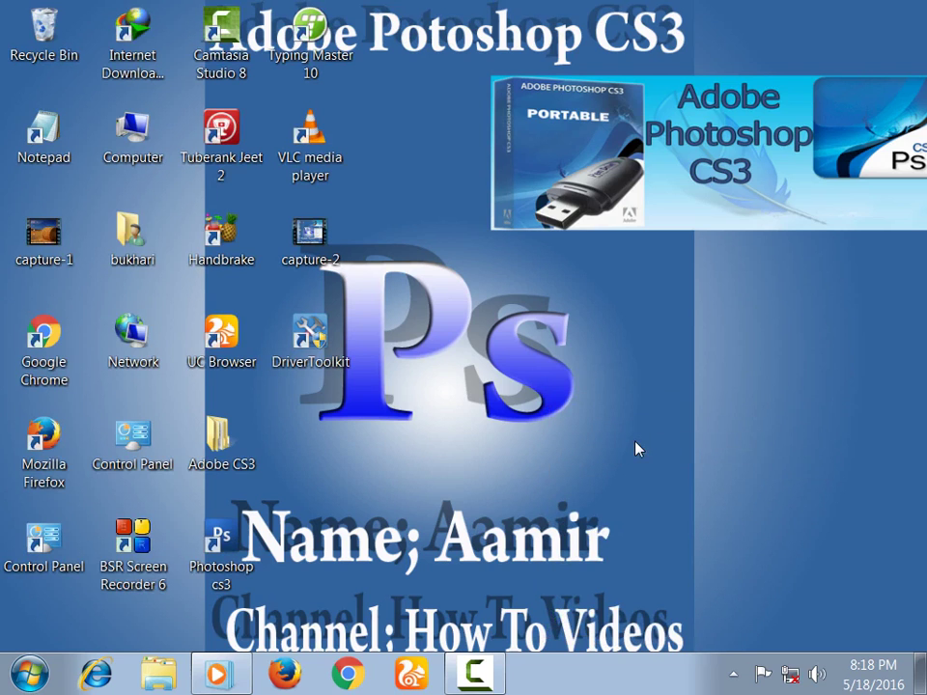
{"action": "right_click", "coordinate": [635, 444]}
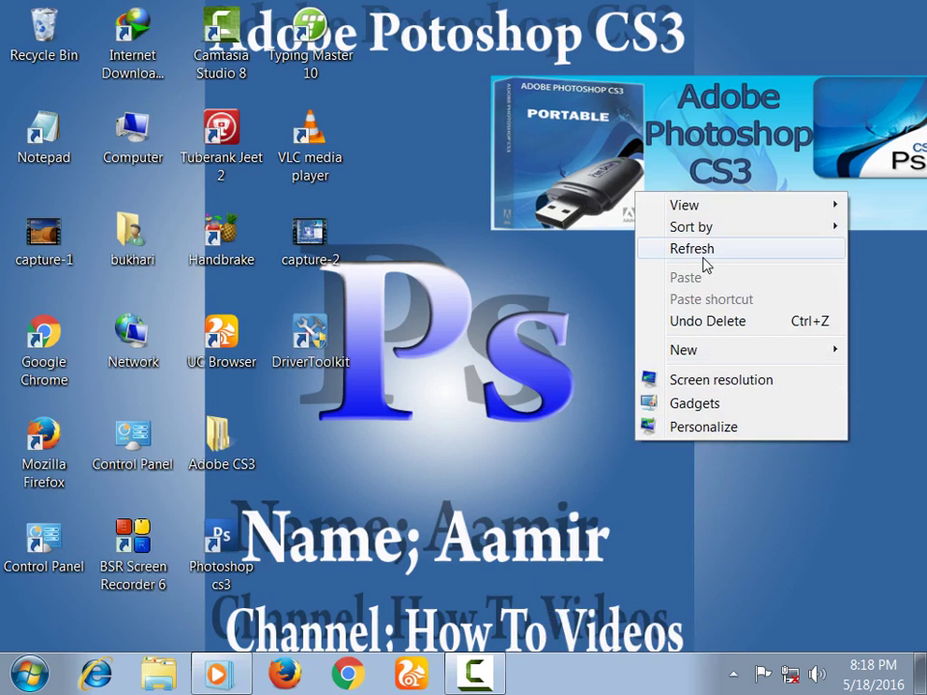
{"action": "left_click", "coordinate": [706, 265]}
{"action": "right_click", "coordinate": [705, 261]}
{"action": "left_click", "coordinate": [755, 317]}
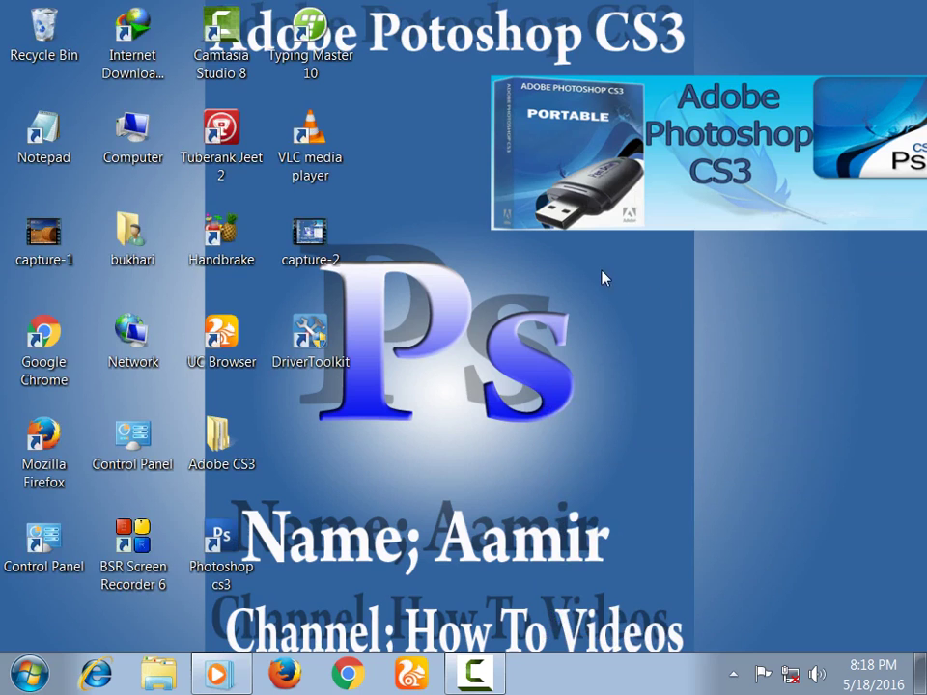
{"action": "right_click", "coordinate": [602, 273]}
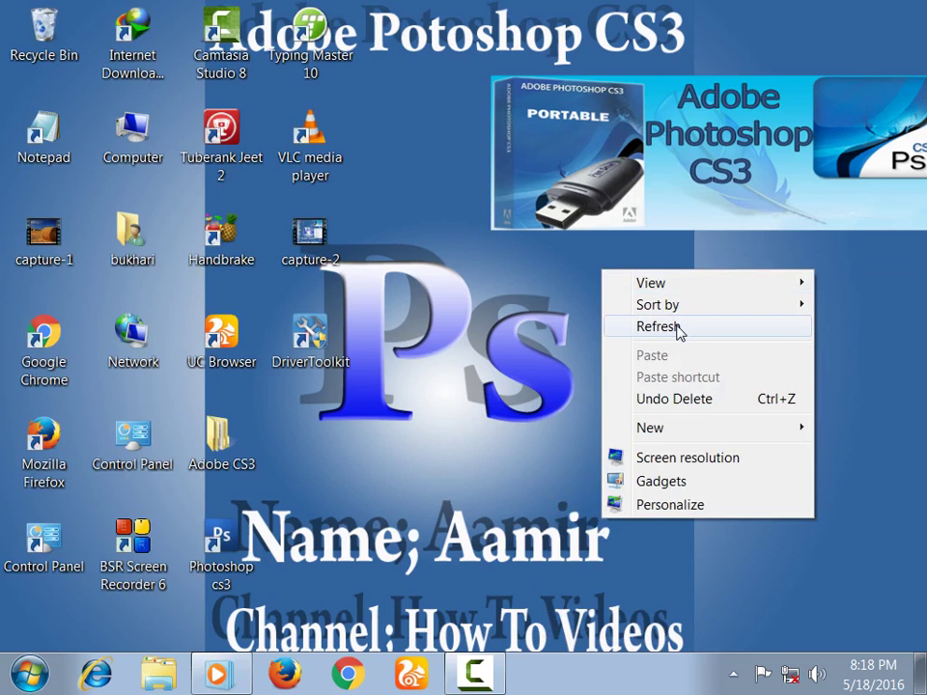
{"action": "left_click", "coordinate": [679, 331]}
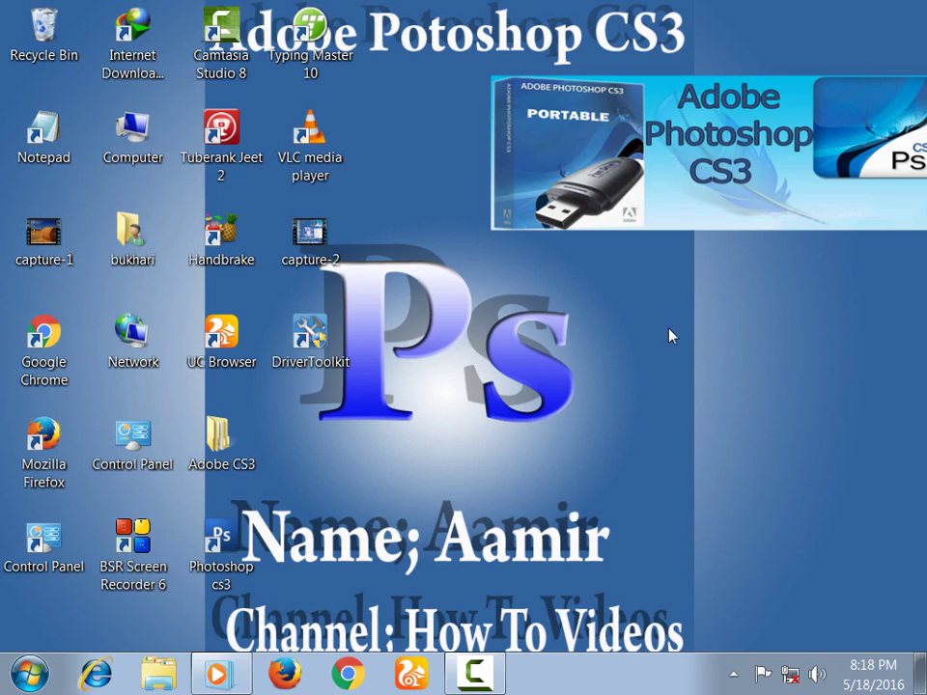
{"action": "right_click", "coordinate": [563, 260]}
{"action": "left_click", "coordinate": [616, 316]}
{"action": "right_click", "coordinate": [474, 361]}
{"action": "left_click", "coordinate": [530, 418]}
{"action": "right_click", "coordinate": [493, 314]}
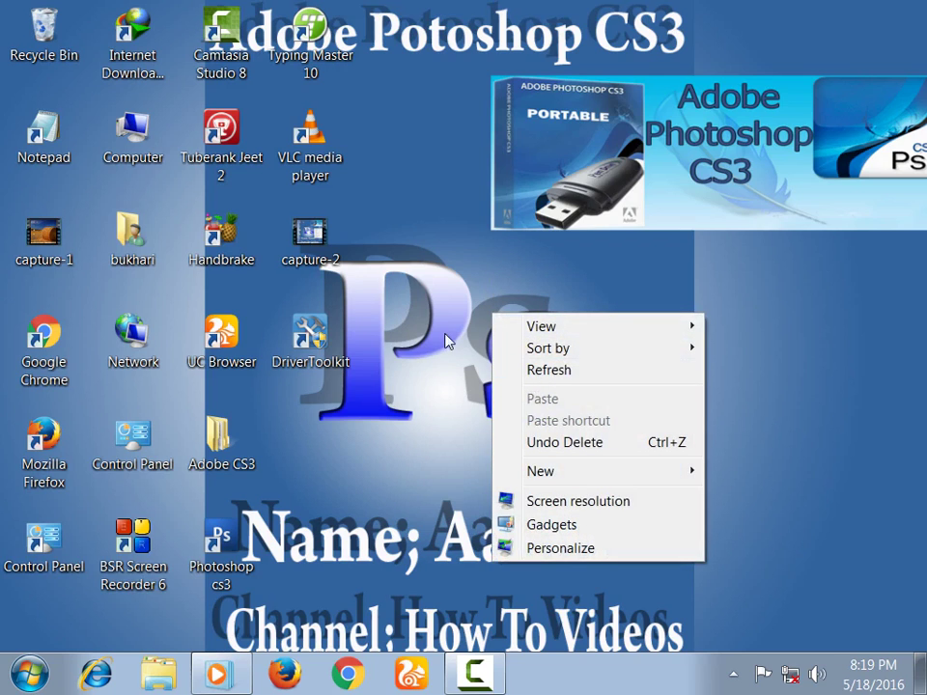
{"action": "left_click", "coordinate": [521, 372]}
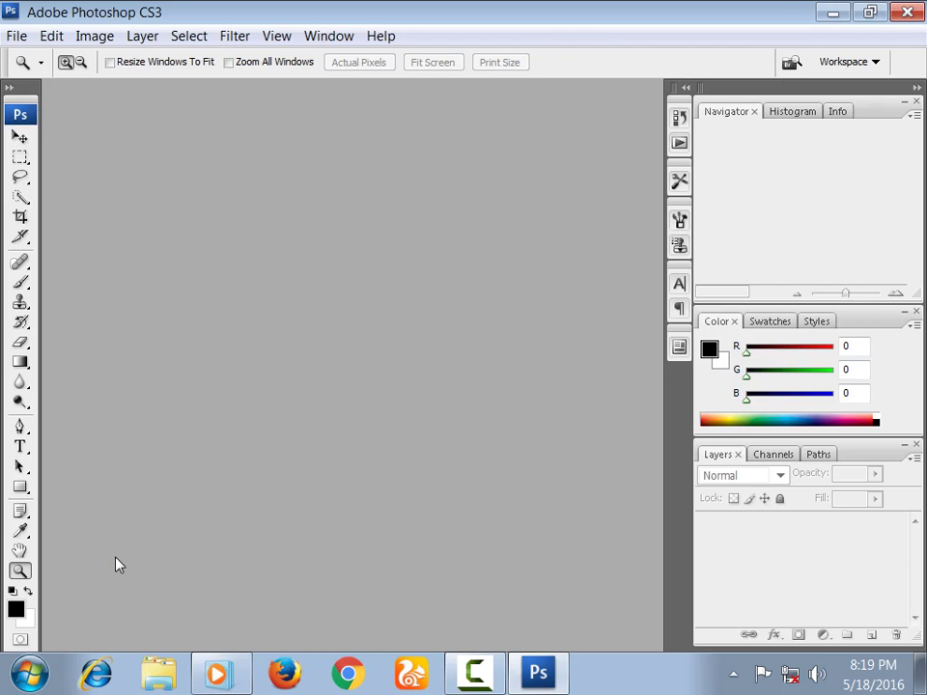
Start a new document with width 1280 and height 800.
{"action": "left_click", "coordinate": [17, 35]}
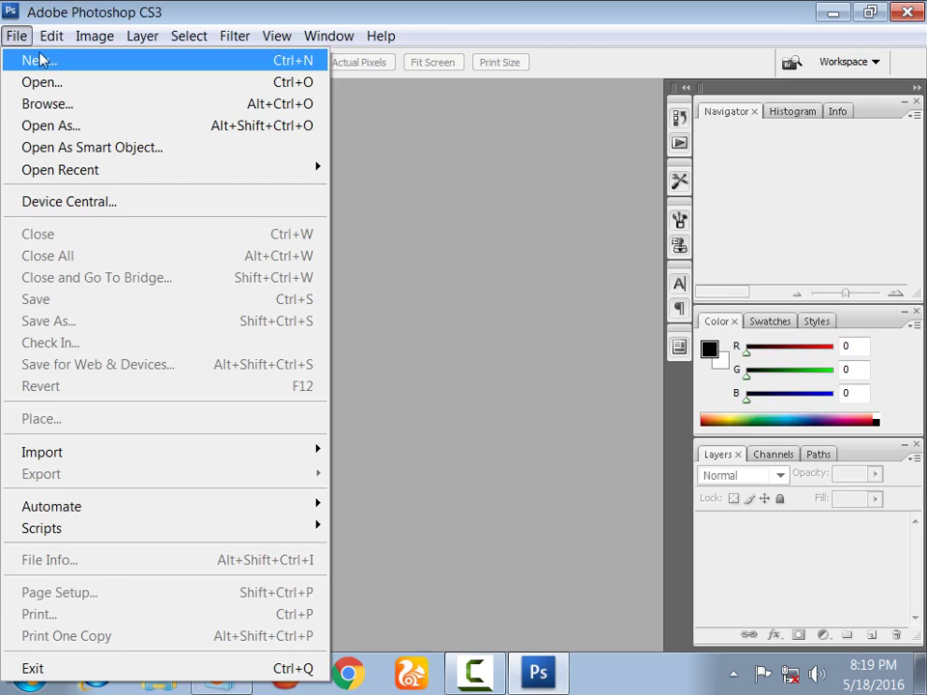
{"action": "left_click", "coordinate": [43, 60]}
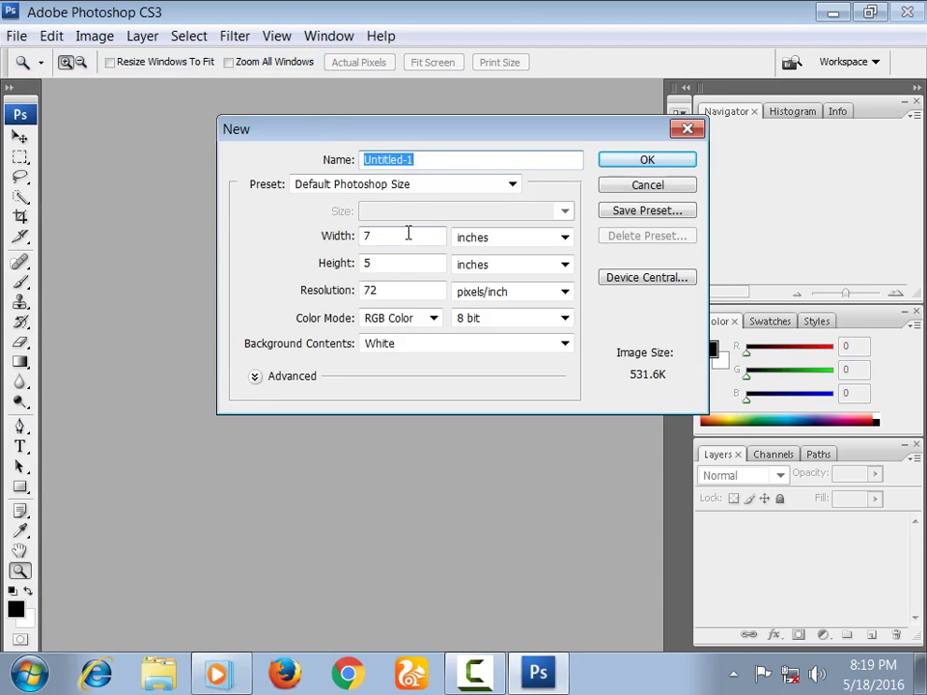
{"action": "left_click", "coordinate": [406, 234]}
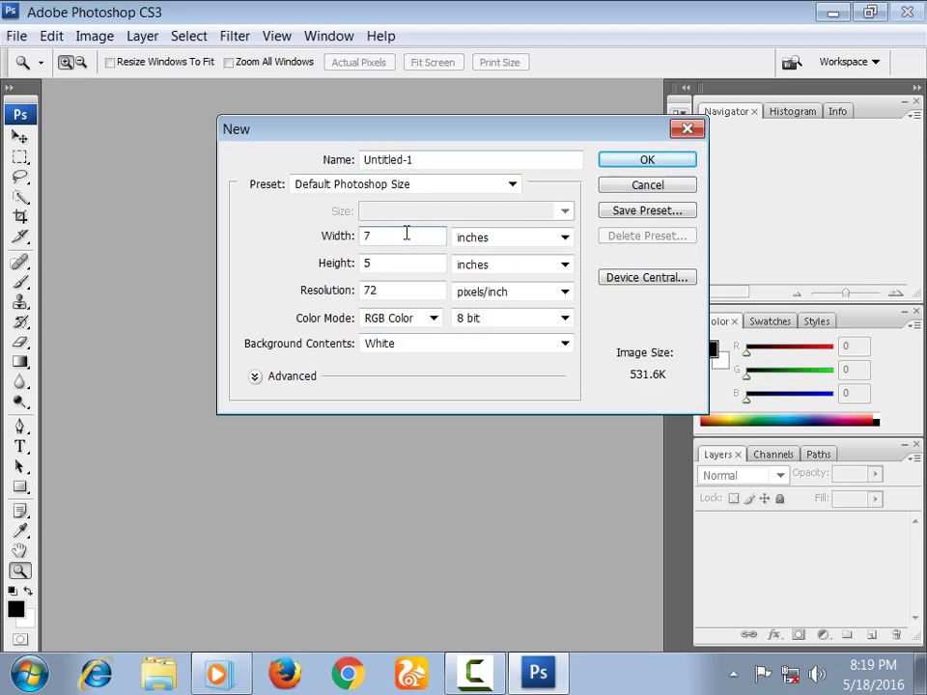
{"action": "key", "text": "BackSpace"}
{"action": "type", "text": "12"}
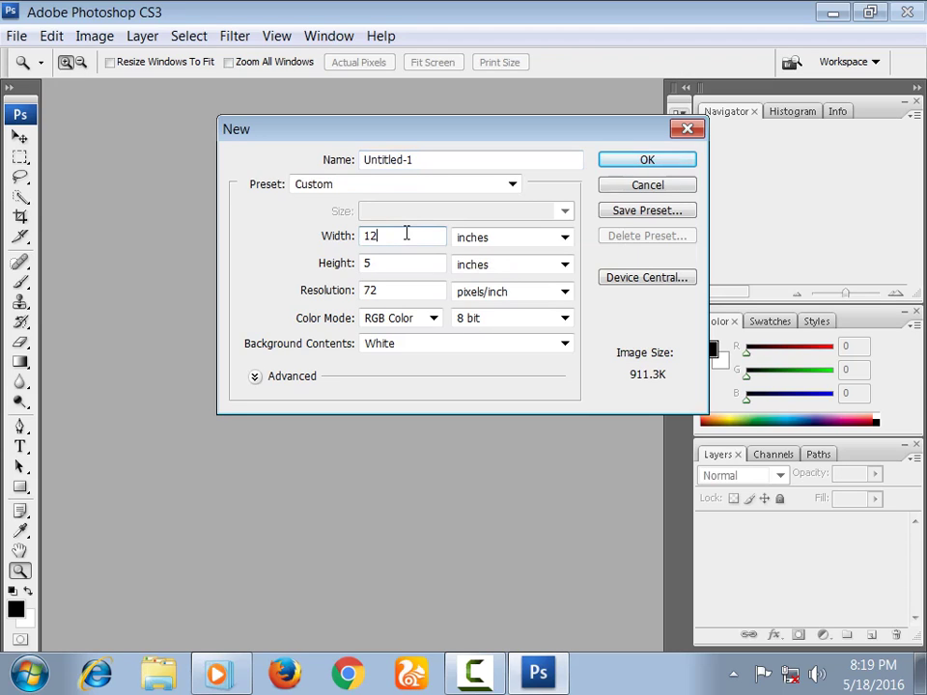
{"action": "type", "text": "80"}
{"action": "key", "text": "BackSpace"}
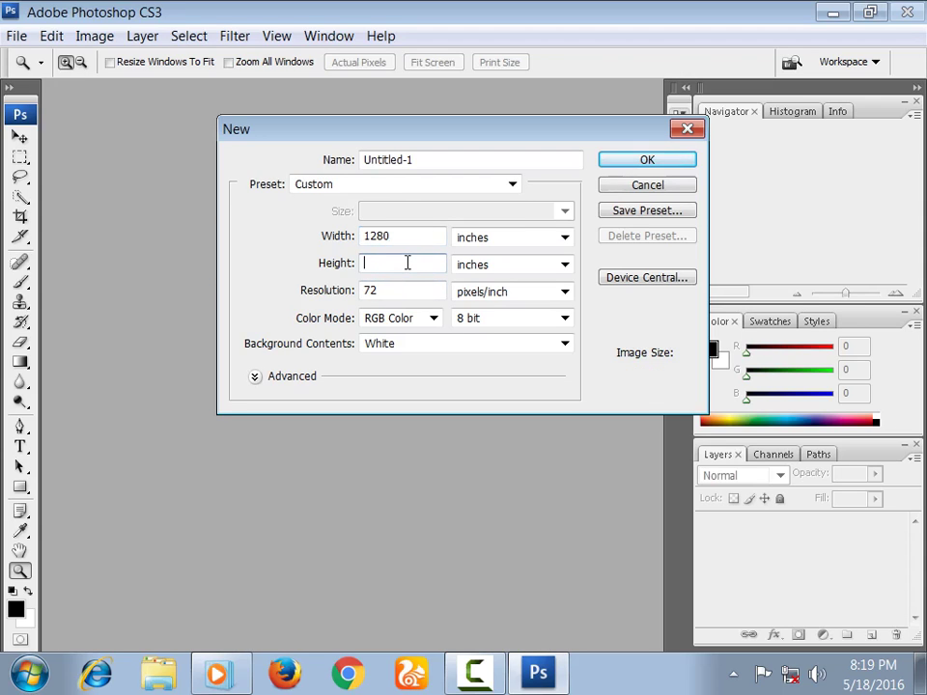
{"action": "type", "text": "500"}
{"action": "key", "text": "BackSpace"}
{"action": "key", "text": "BackSpace"}
{"action": "key", "text": "BackSpace"}
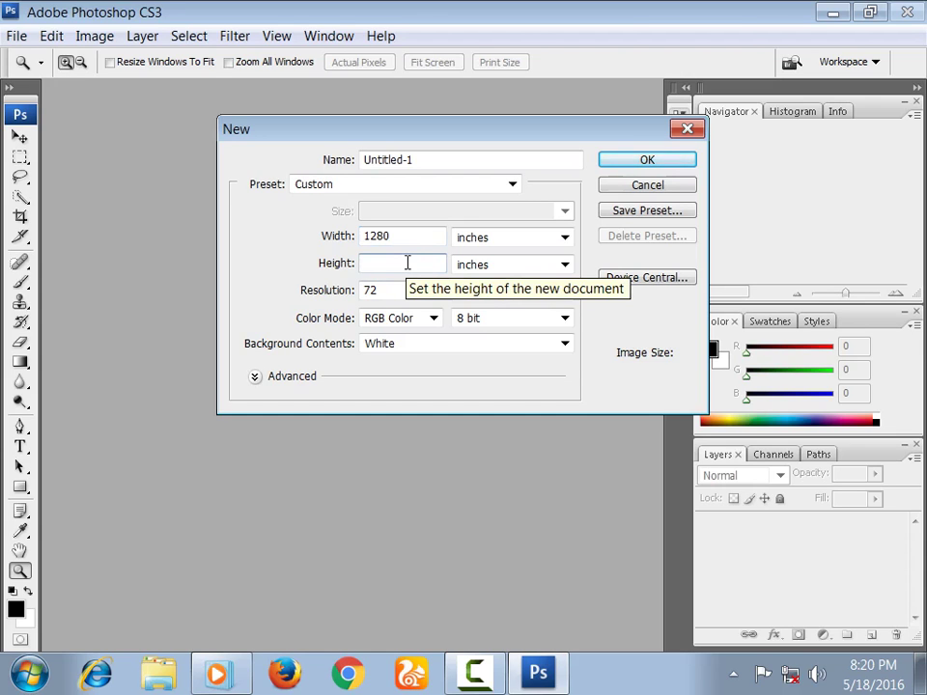
{"action": "type", "text": "5"}
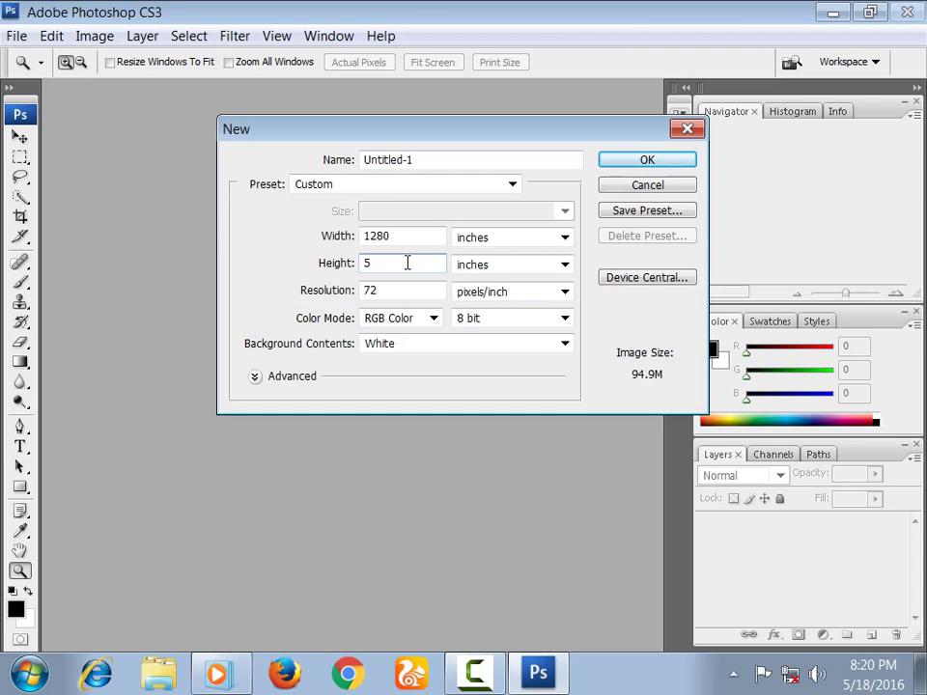
{"action": "key", "text": "BackSpace"}
{"action": "type", "text": "8"}
{"action": "type", "text": "00"}
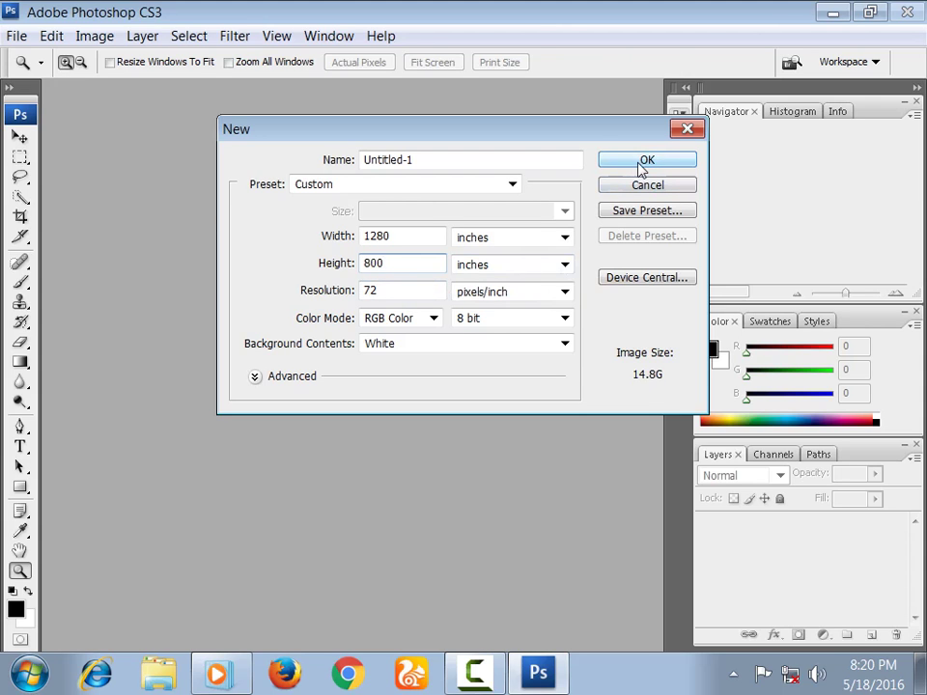
Switch the size units to pixels, re-enter width 1280, and create the document.
{"action": "left_click", "coordinate": [555, 237]}
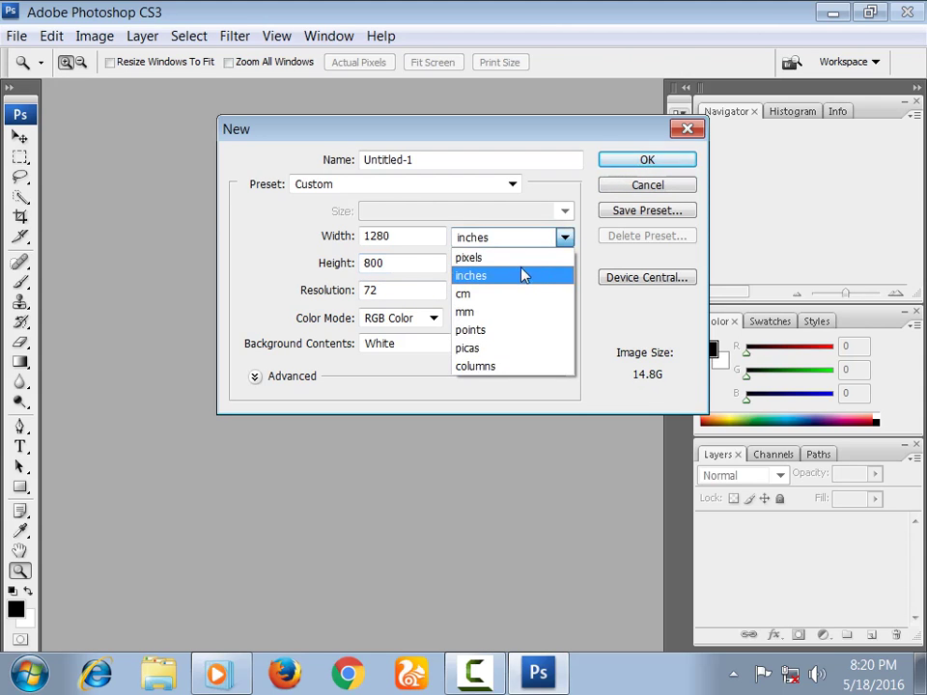
{"action": "left_click", "coordinate": [522, 258]}
{"action": "left_click", "coordinate": [418, 239]}
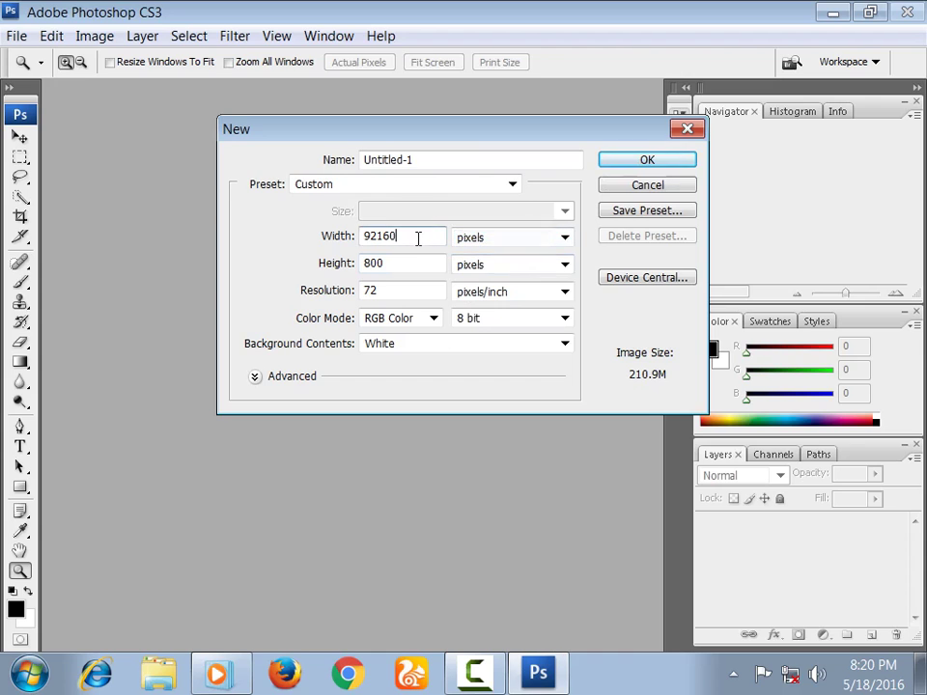
{"action": "key", "text": "BackSpace"}
{"action": "key", "text": "BackSpace"}
{"action": "key", "text": "BackSpace"}
{"action": "key", "text": "BackSpace"}
{"action": "key", "text": "BackSpace"}
{"action": "type", "text": "12"}
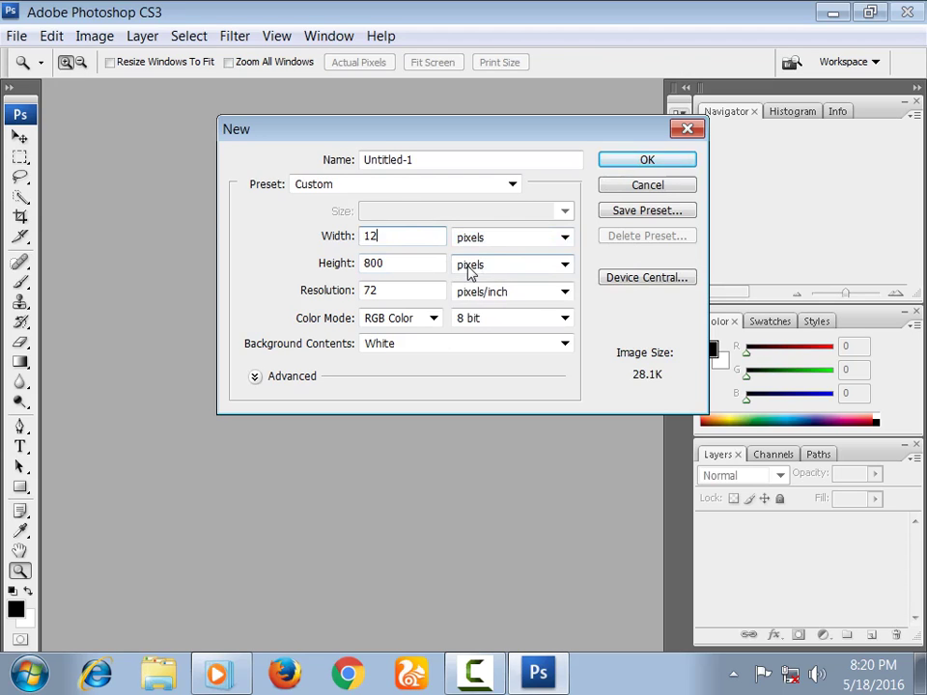
{"action": "type", "text": "8-"}
{"action": "key", "text": "BackSpace"}
{"action": "type", "text": "0"}
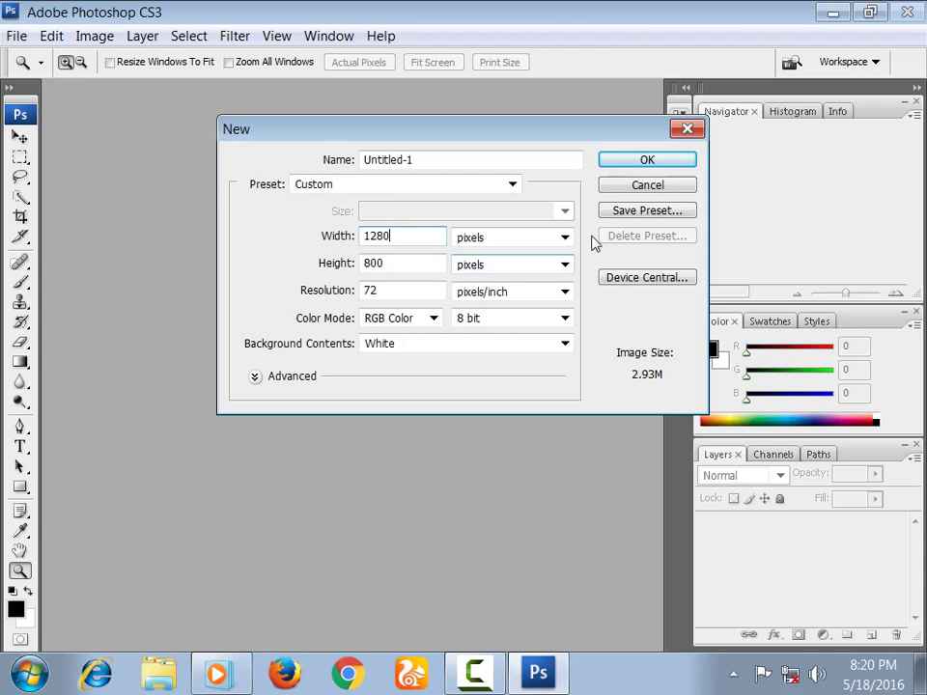
{"action": "left_click", "coordinate": [638, 161]}
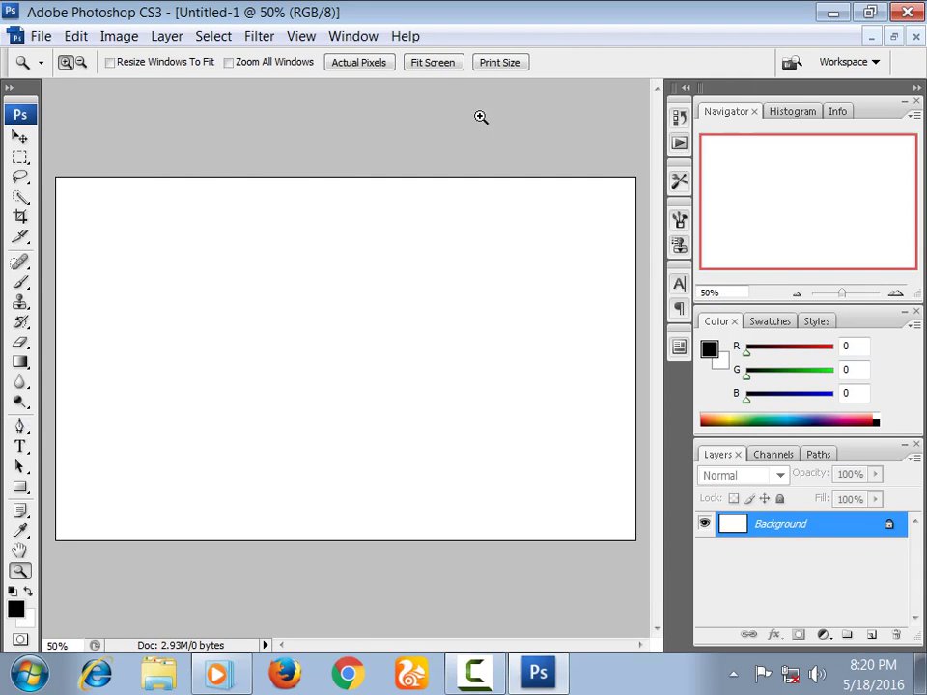
Enlarge the canvas view and try foreground colours, keeping black.
{"action": "left_click", "coordinate": [439, 63]}
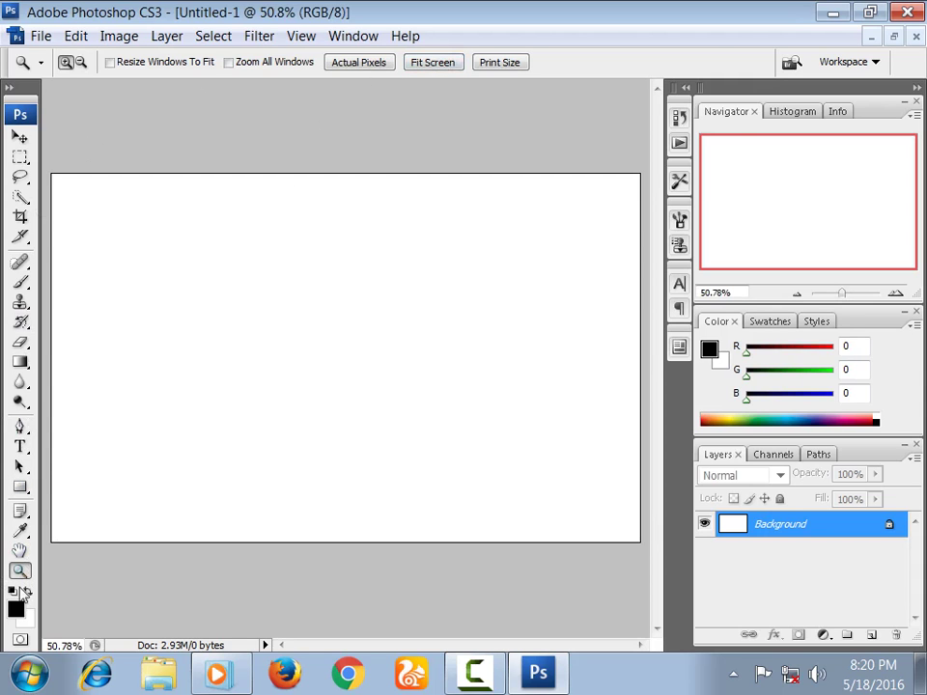
{"action": "left_click", "coordinate": [19, 612]}
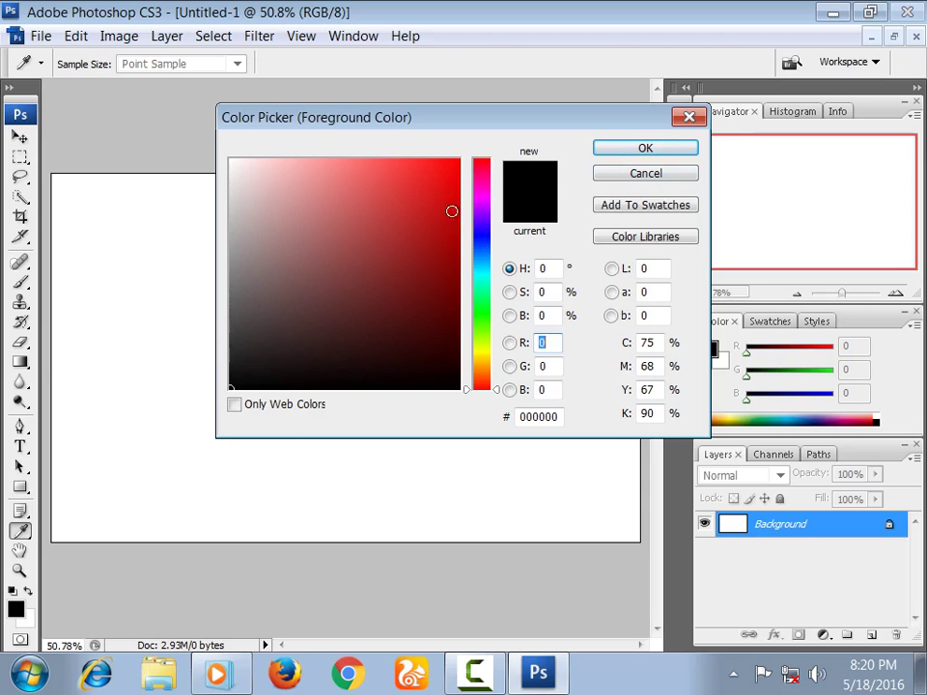
{"action": "mouse_move", "coordinate": [436, 247]}
{"action": "left_mouse_down"}
{"action": "mouse_move", "coordinate": [448, 286]}
{"action": "mouse_move", "coordinate": [440, 325]}
{"action": "mouse_move", "coordinate": [425, 255]}
{"action": "mouse_move", "coordinate": [378, 231]}
{"action": "left_mouse_up"}
{"action": "mouse_move", "coordinate": [482, 208]}
{"action": "left_mouse_down"}
{"action": "mouse_move", "coordinate": [481, 259]}
{"action": "mouse_move", "coordinate": [476, 170]}
{"action": "mouse_move", "coordinate": [473, 292]}
{"action": "left_mouse_up"}
{"action": "left_click", "coordinate": [646, 173]}
{"action": "key", "text": "z"}
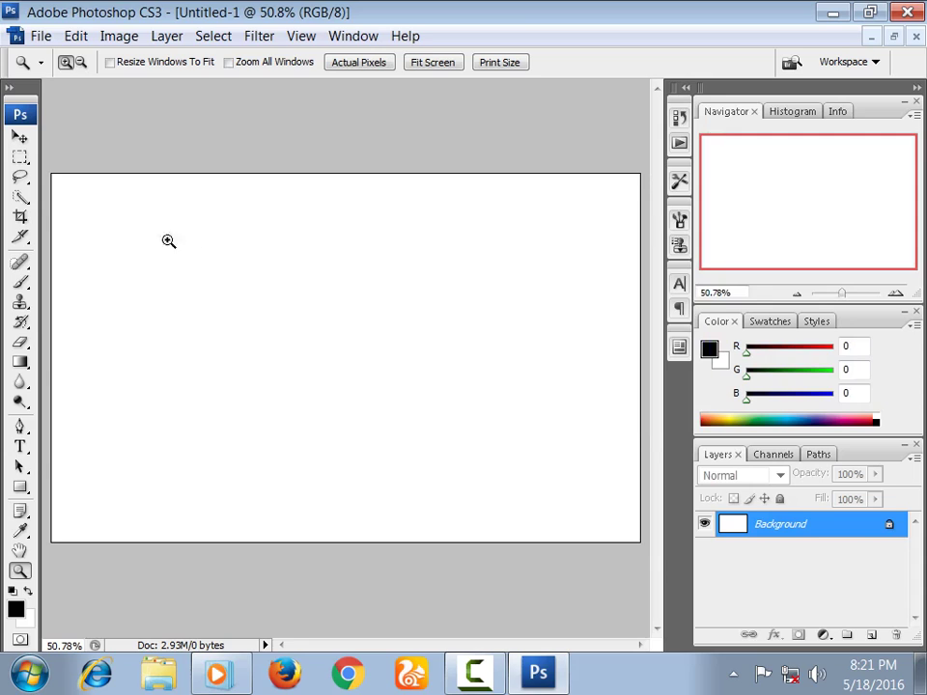
{"action": "left_click", "coordinate": [23, 447]}
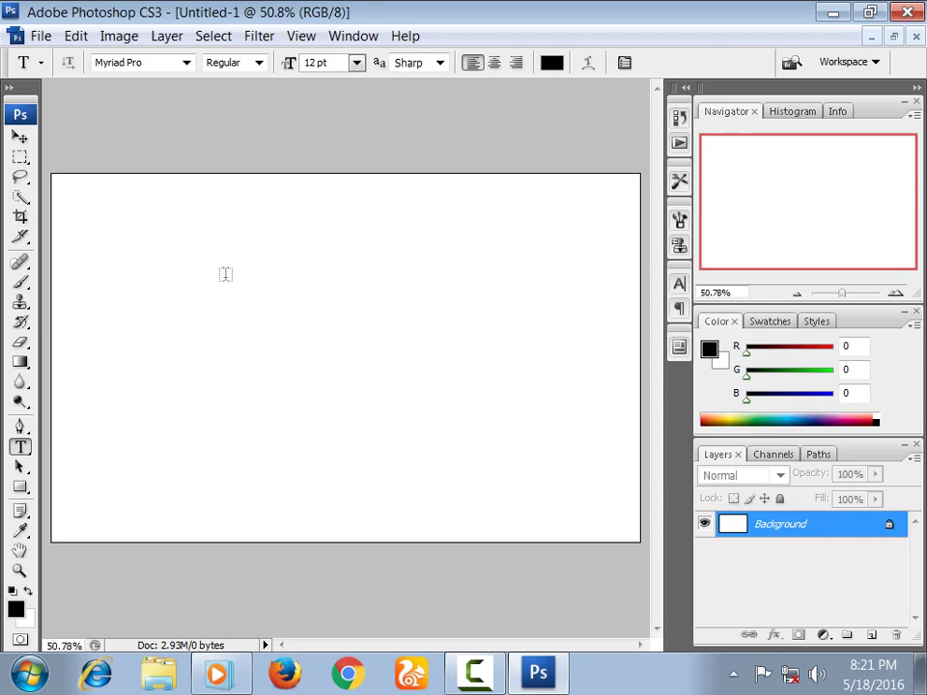
Type 'how to' on the canvas at 72 pt in black and commit it.
{"action": "left_click", "coordinate": [223, 274]}
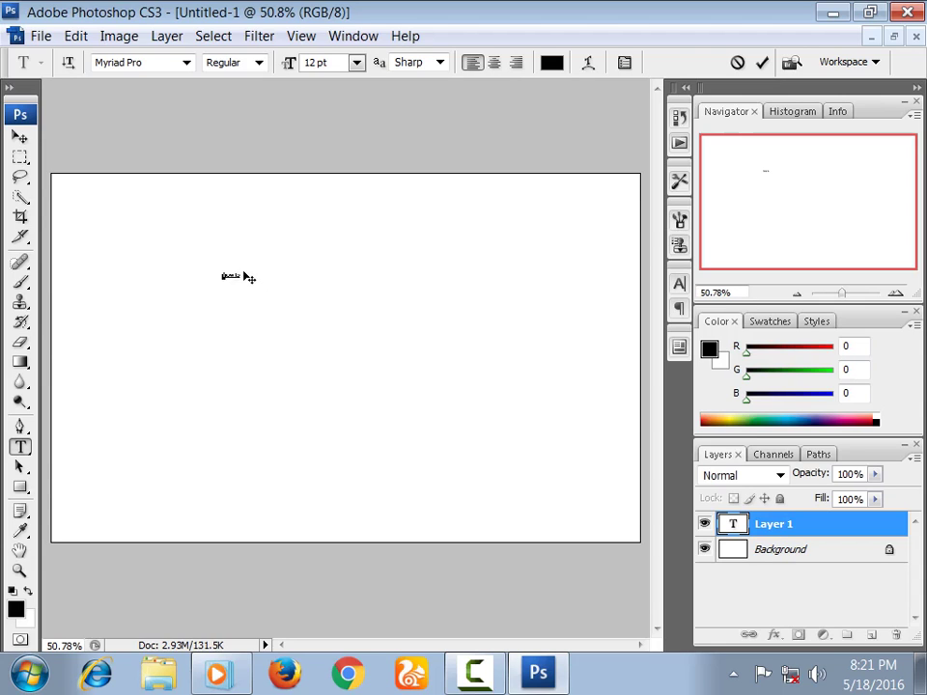
{"action": "left_click_drag", "start_coordinate": [244, 274], "coordinate": [217, 275]}
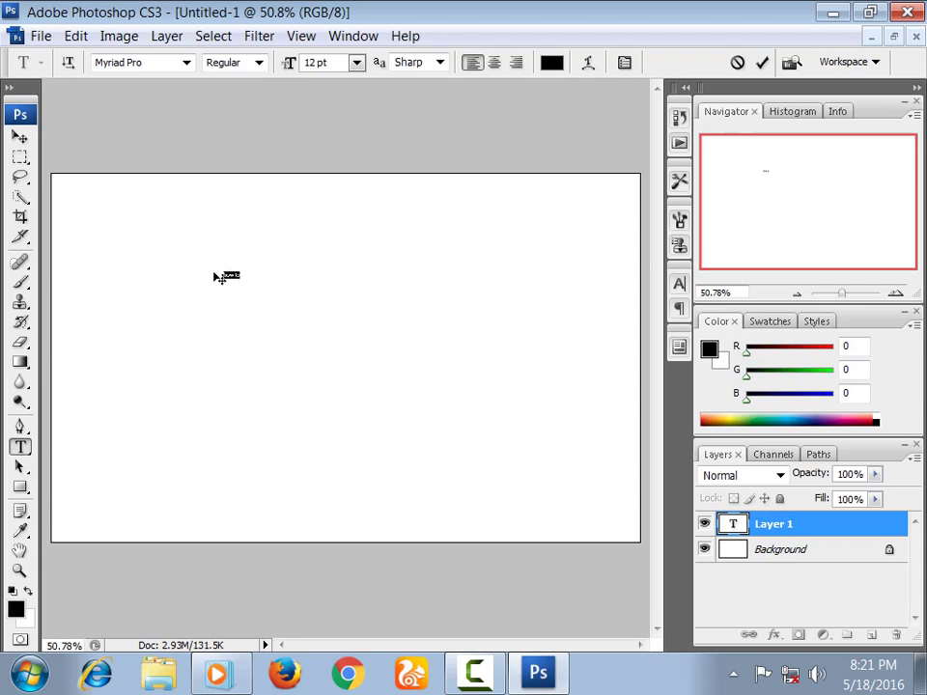
{"action": "left_click", "coordinate": [355, 63]}
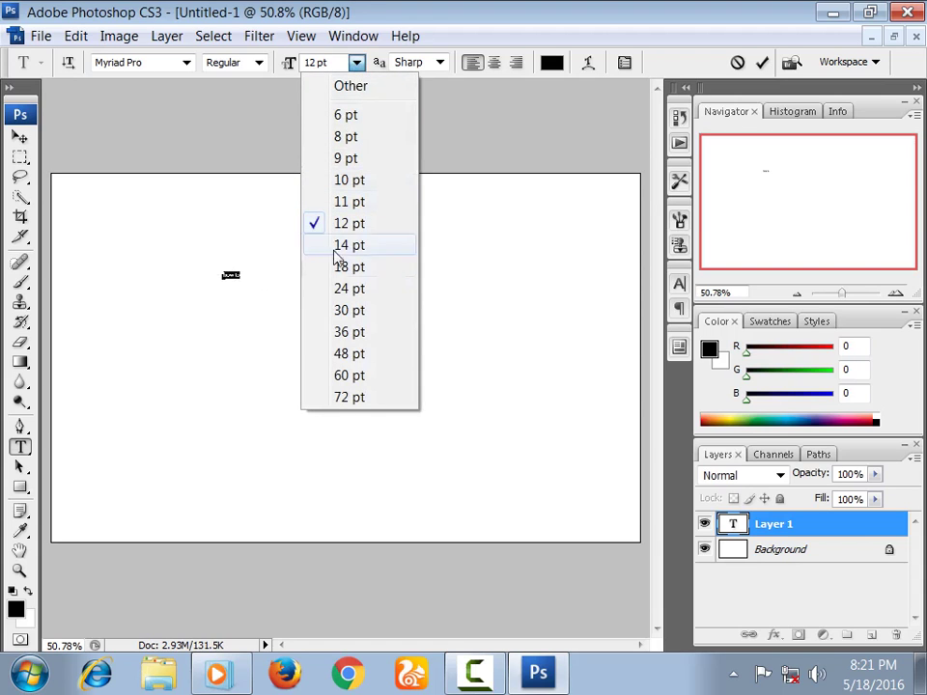
{"action": "left_click", "coordinate": [345, 398]}
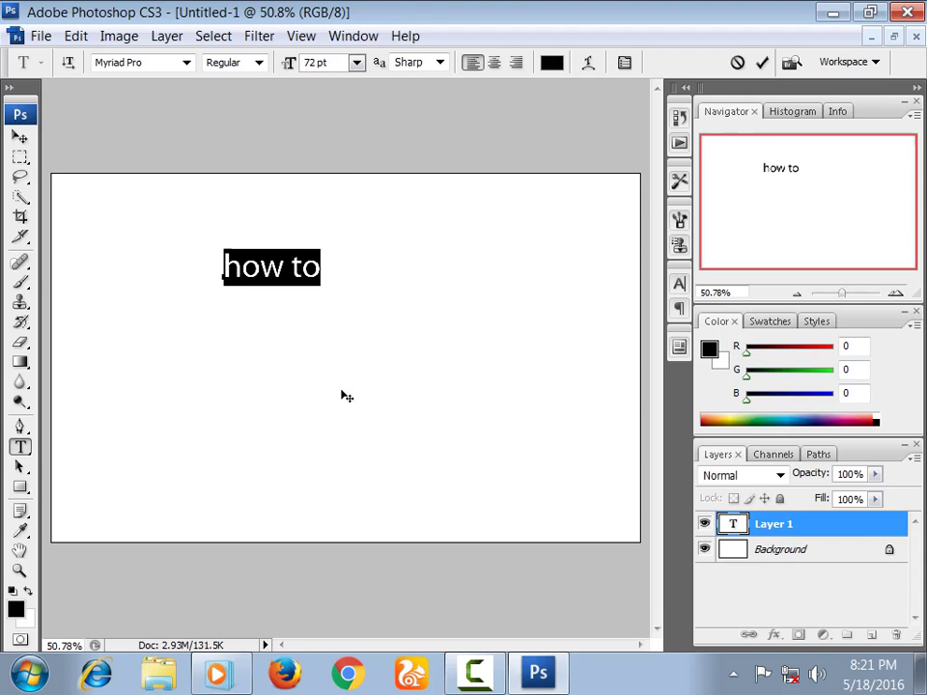
{"action": "key", "text": "BackSpace"}
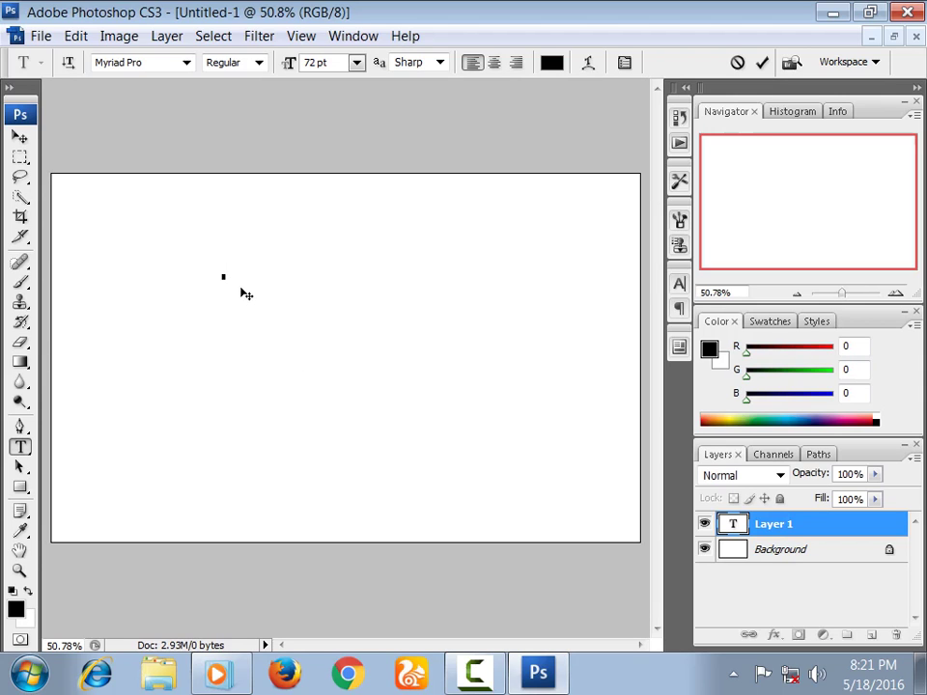
{"action": "key", "text": "ctrl+z"}
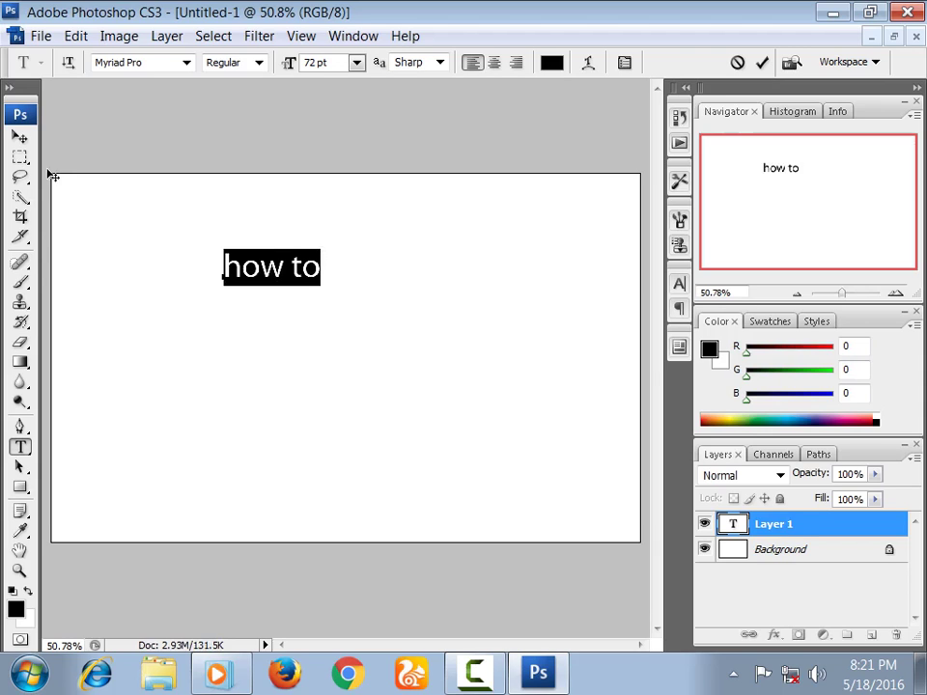
{"action": "left_click", "coordinate": [19, 137]}
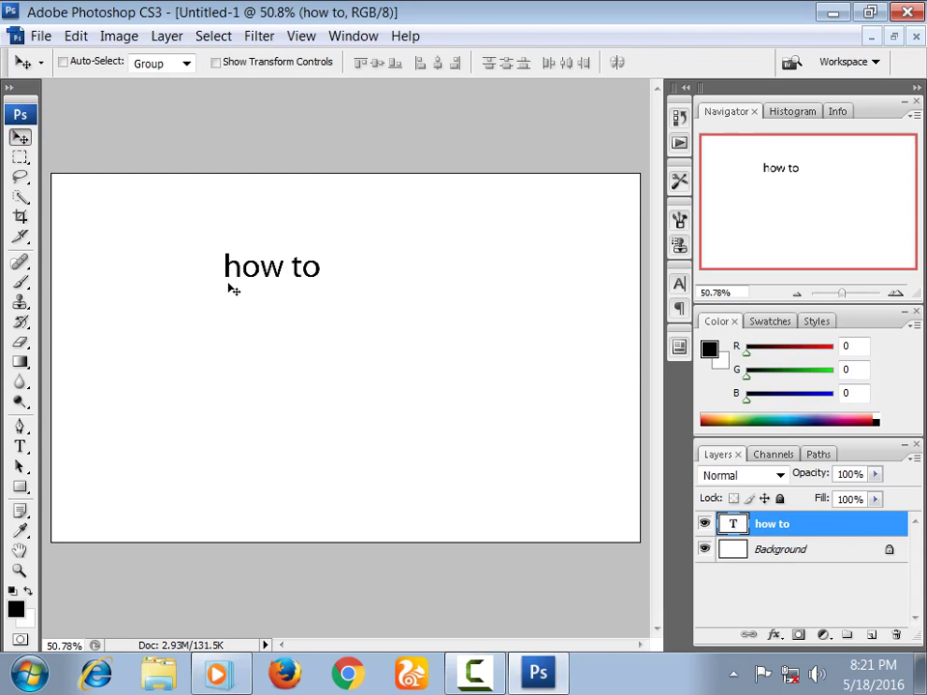
Free-transform the 'how to' text to about 414% by 462% across the canvas middle.
{"action": "key", "text": "ctrl+t"}
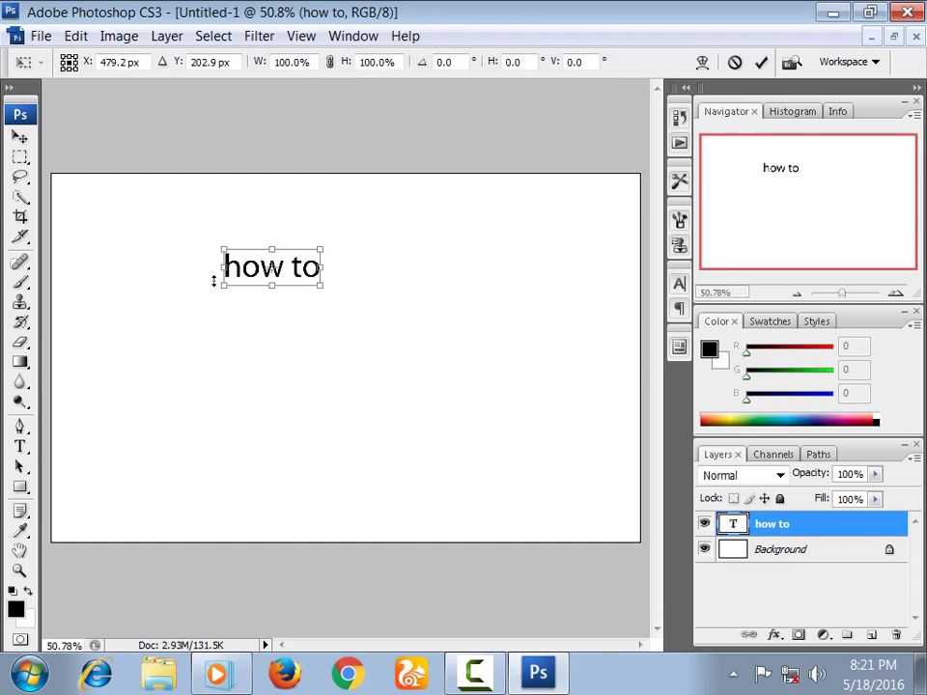
{"action": "left_click_drag", "start_coordinate": [226, 287], "coordinate": [160, 360]}
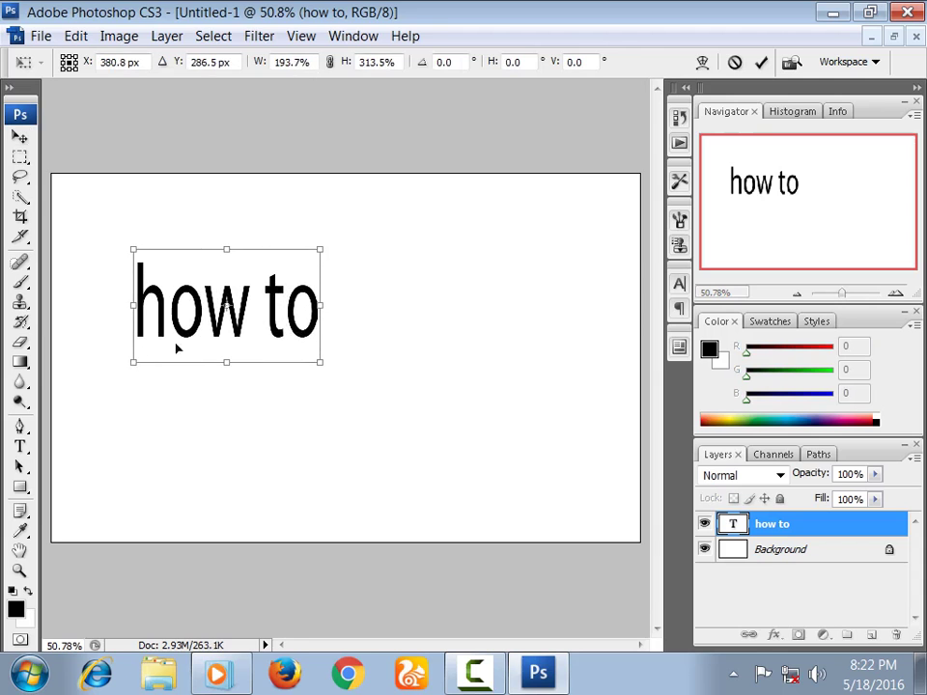
{"action": "mouse_move", "coordinate": [322, 363]}
{"action": "left_mouse_down"}
{"action": "mouse_move", "coordinate": [354, 379]}
{"action": "mouse_move", "coordinate": [474, 381]}
{"action": "mouse_move", "coordinate": [534, 418]}
{"action": "left_mouse_up"}
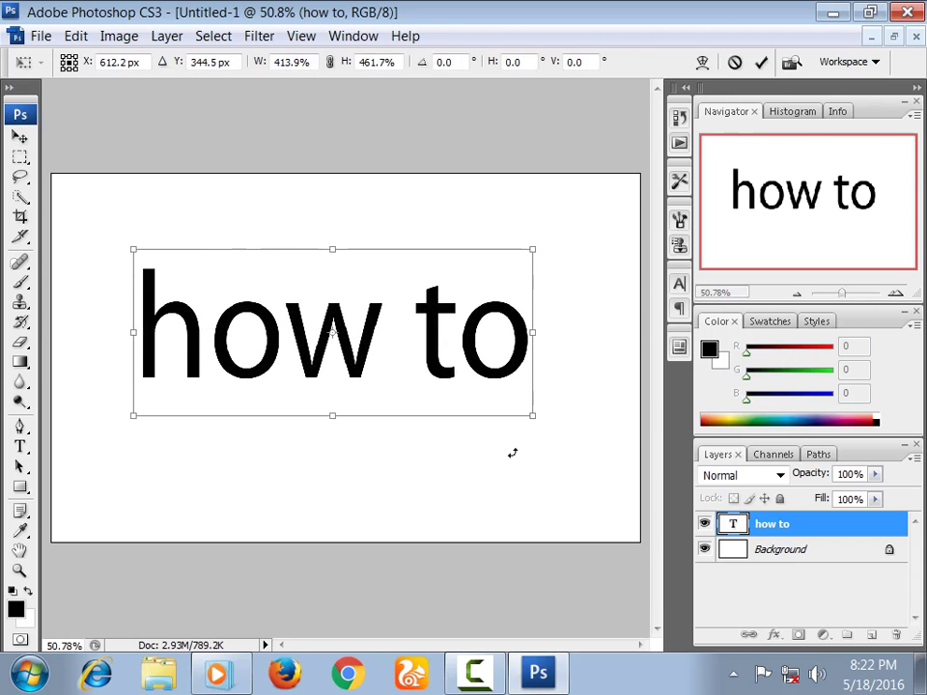
{"action": "key", "text": "Return"}
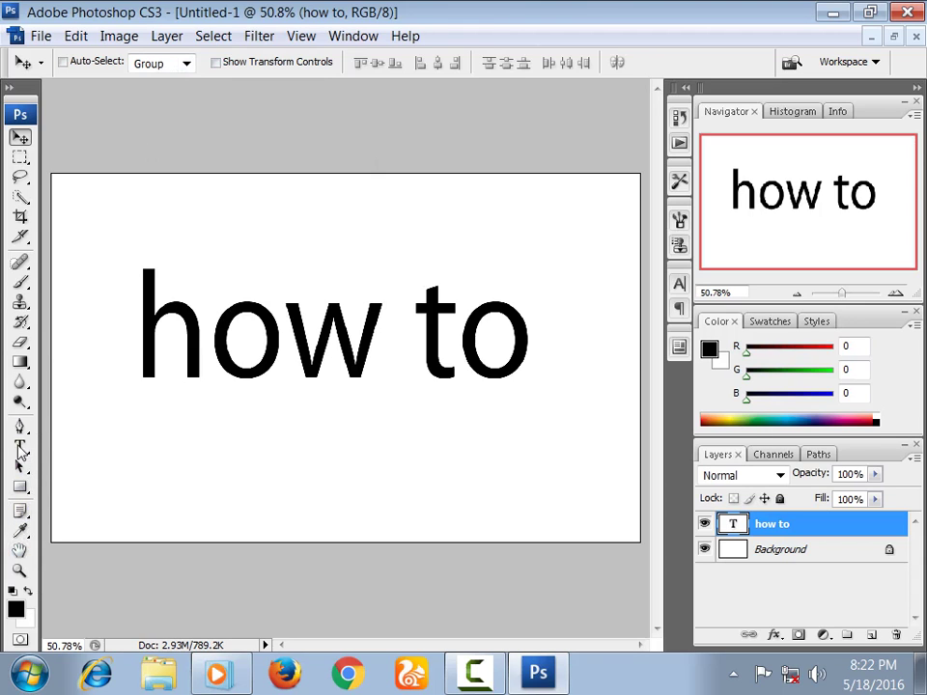
{"action": "left_click", "coordinate": [20, 447]}
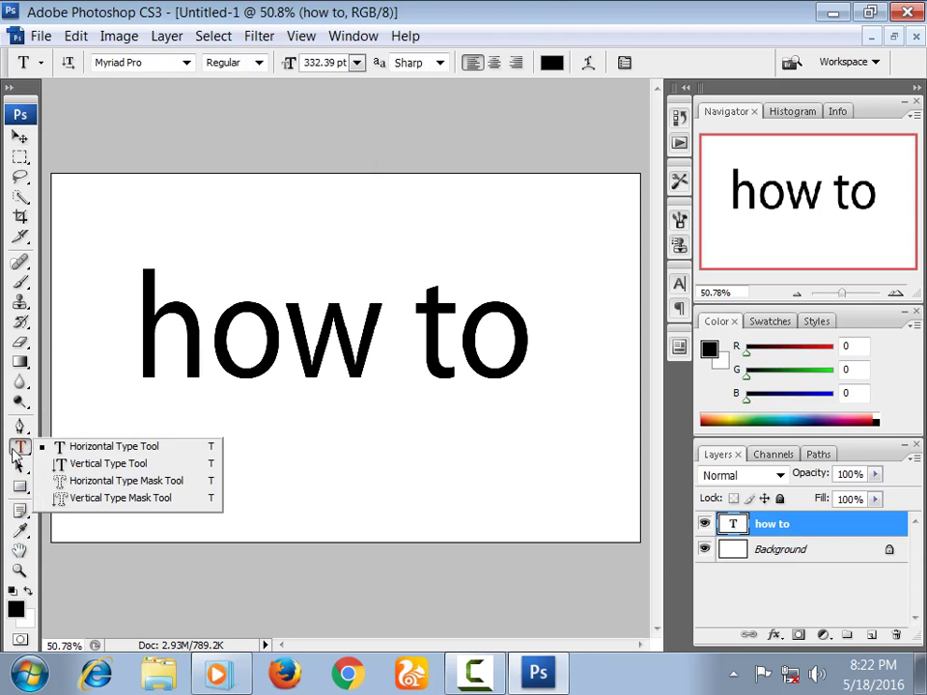
{"action": "left_click", "coordinate": [19, 447]}
{"action": "left_click", "coordinate": [207, 331]}
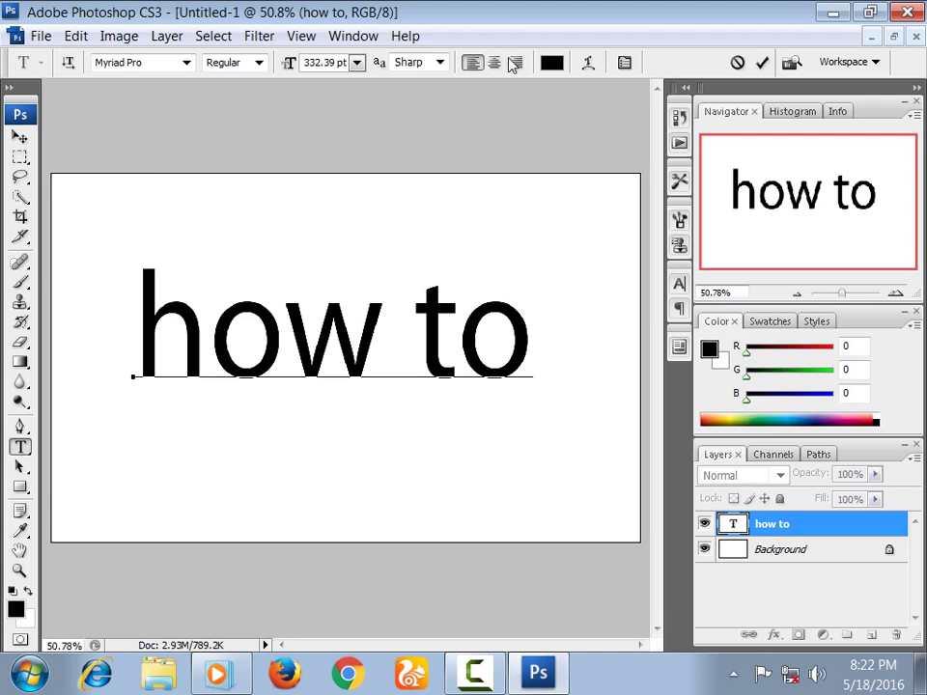
{"action": "left_click", "coordinate": [588, 64]}
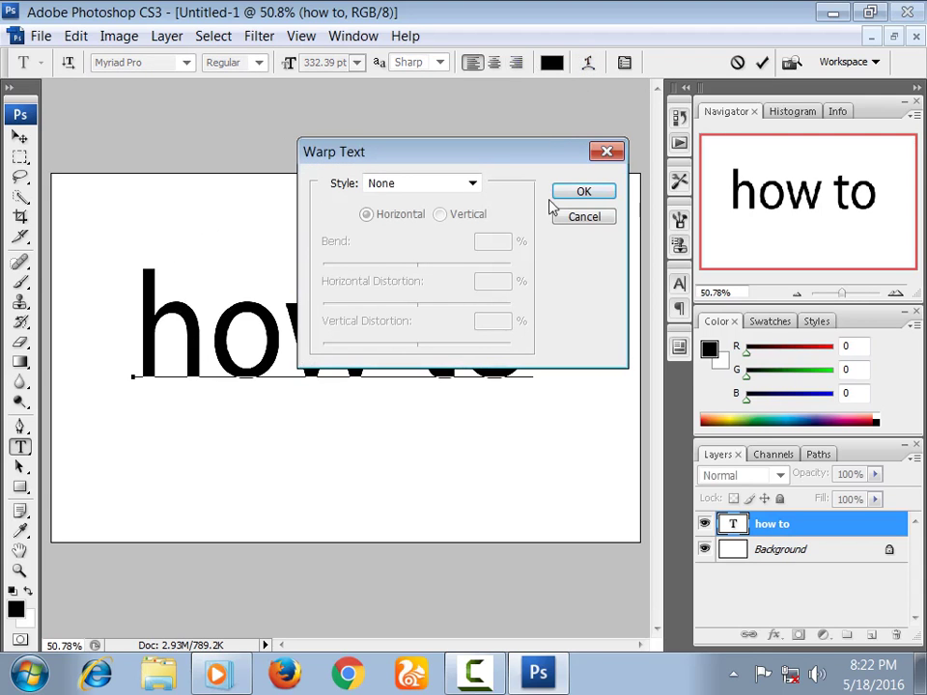
{"action": "left_click", "coordinate": [473, 183]}
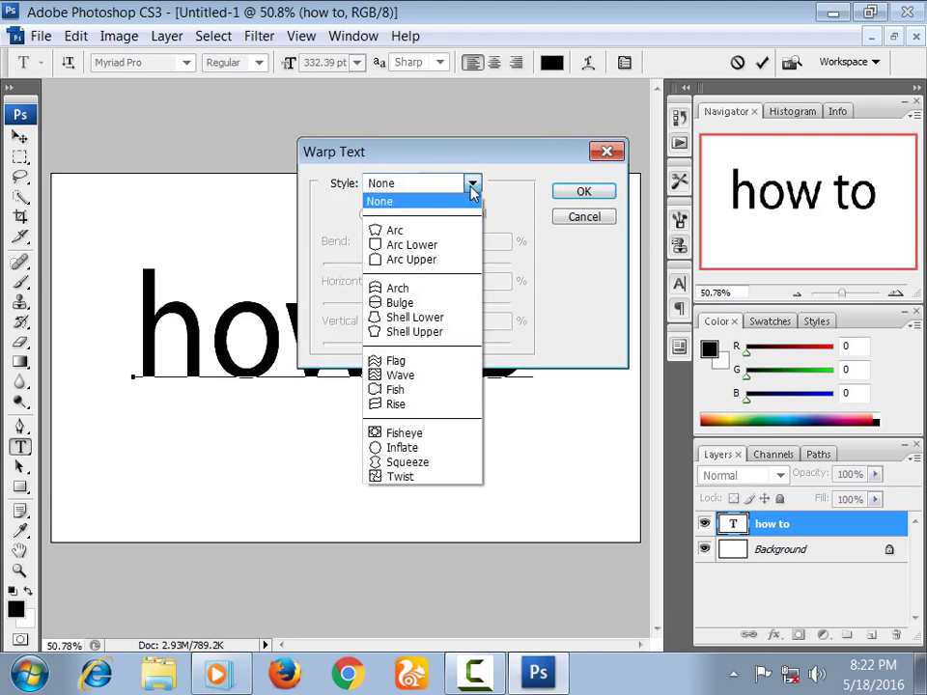
{"action": "left_click", "coordinate": [454, 232]}
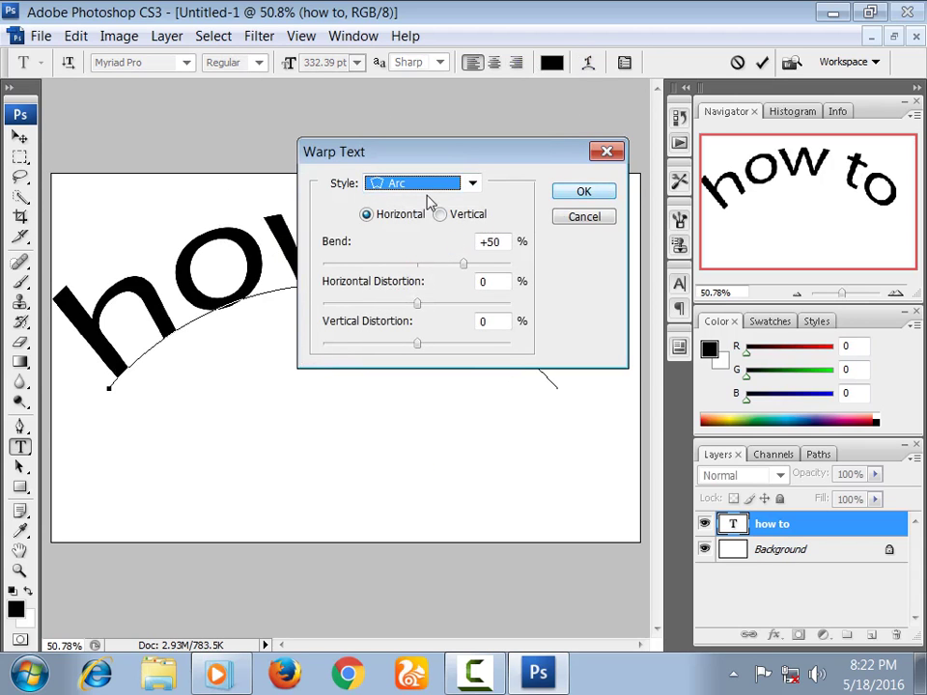
{"action": "left_click", "coordinate": [430, 186]}
{"action": "left_click", "coordinate": [420, 244]}
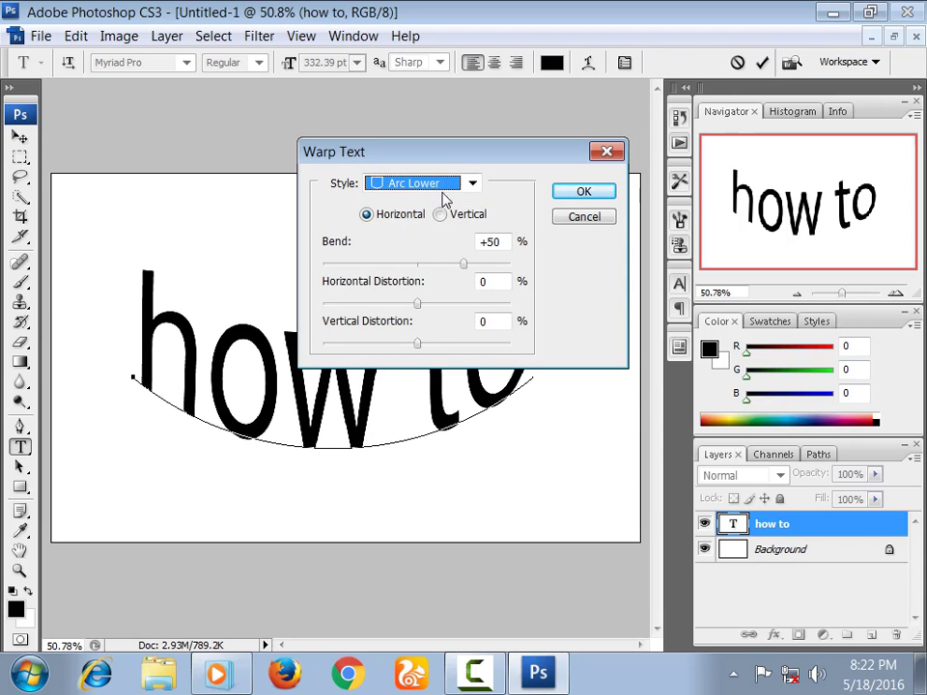
{"action": "left_click", "coordinate": [449, 186]}
{"action": "left_click", "coordinate": [424, 259]}
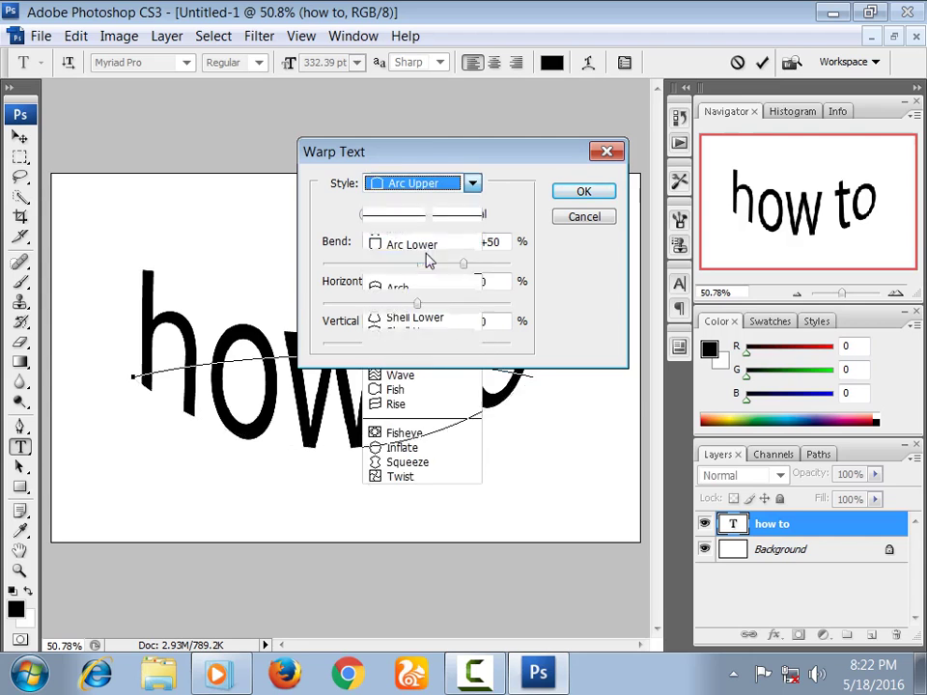
{"action": "left_click", "coordinate": [468, 184]}
{"action": "left_click", "coordinate": [413, 361]}
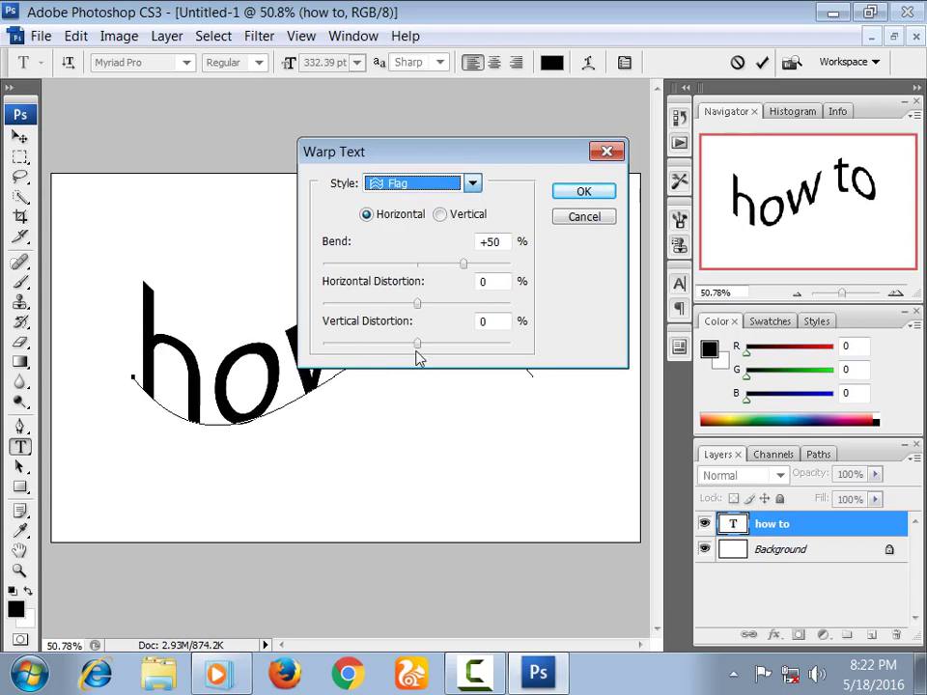
{"action": "left_click", "coordinate": [583, 193]}
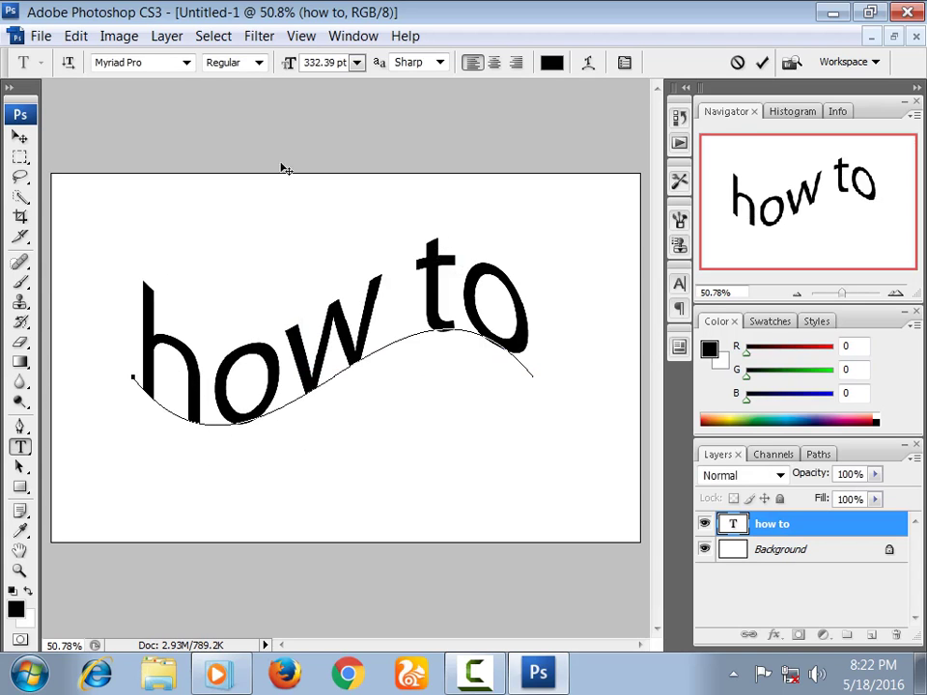
{"action": "left_click", "coordinate": [588, 62]}
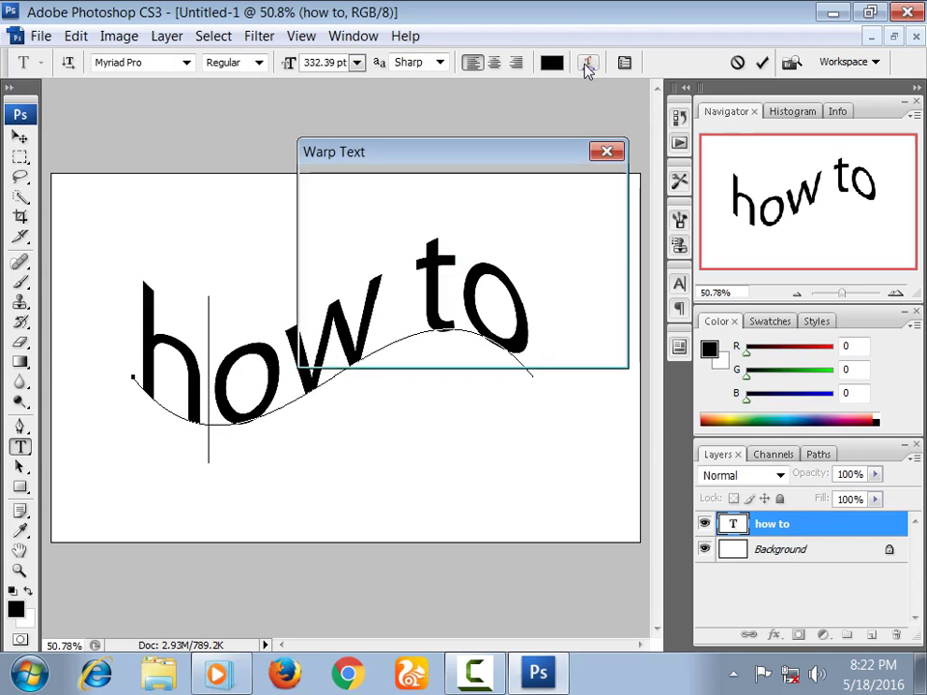
{"action": "left_click", "coordinate": [472, 183]}
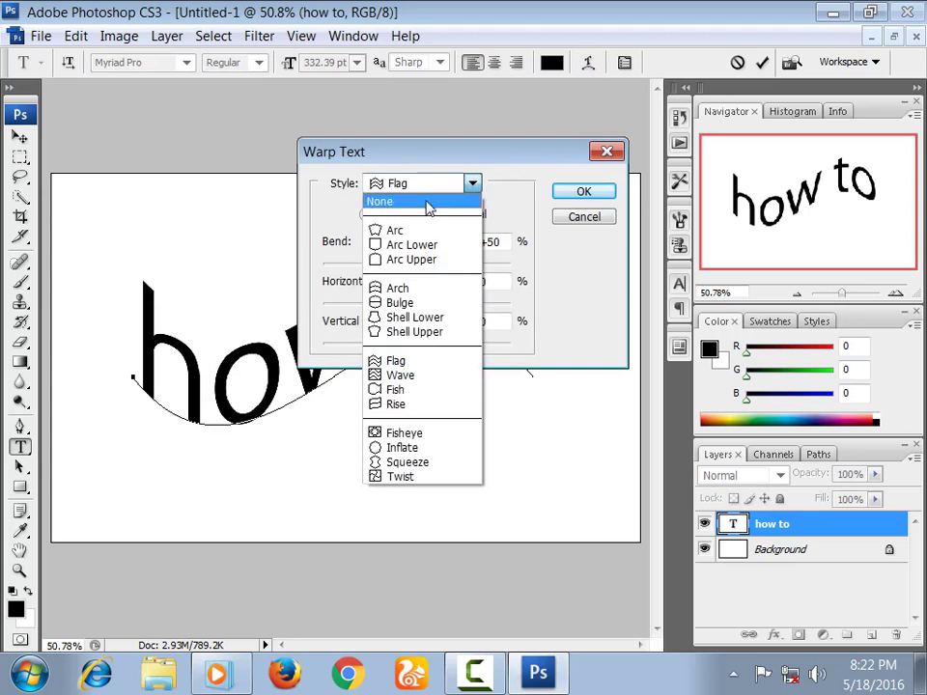
{"action": "left_click", "coordinate": [425, 203]}
{"action": "left_click", "coordinate": [584, 192]}
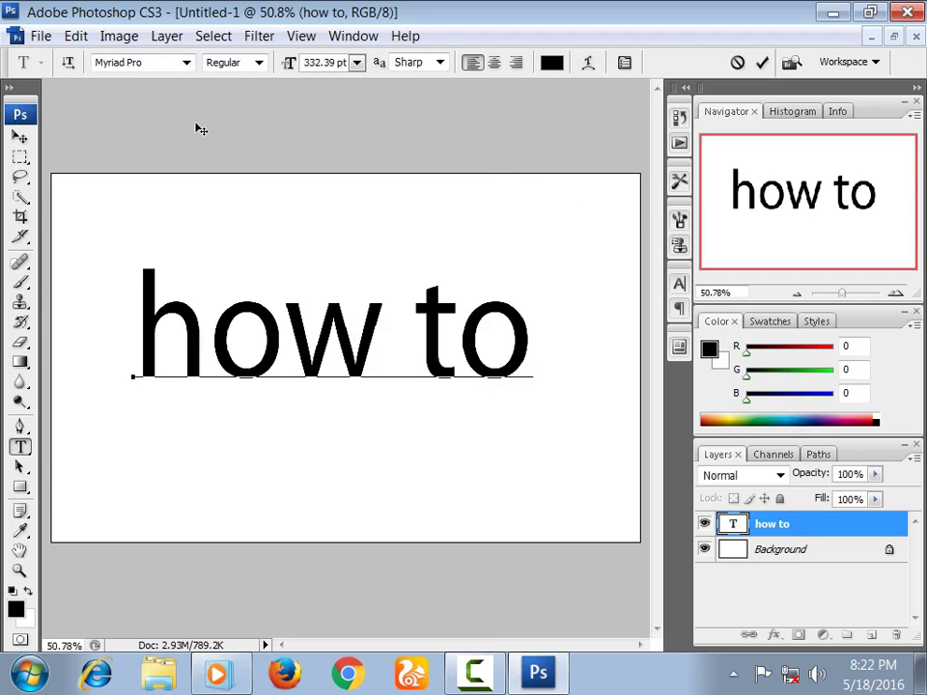
{"action": "left_click_drag", "start_coordinate": [134, 331], "coordinate": [516, 367]}
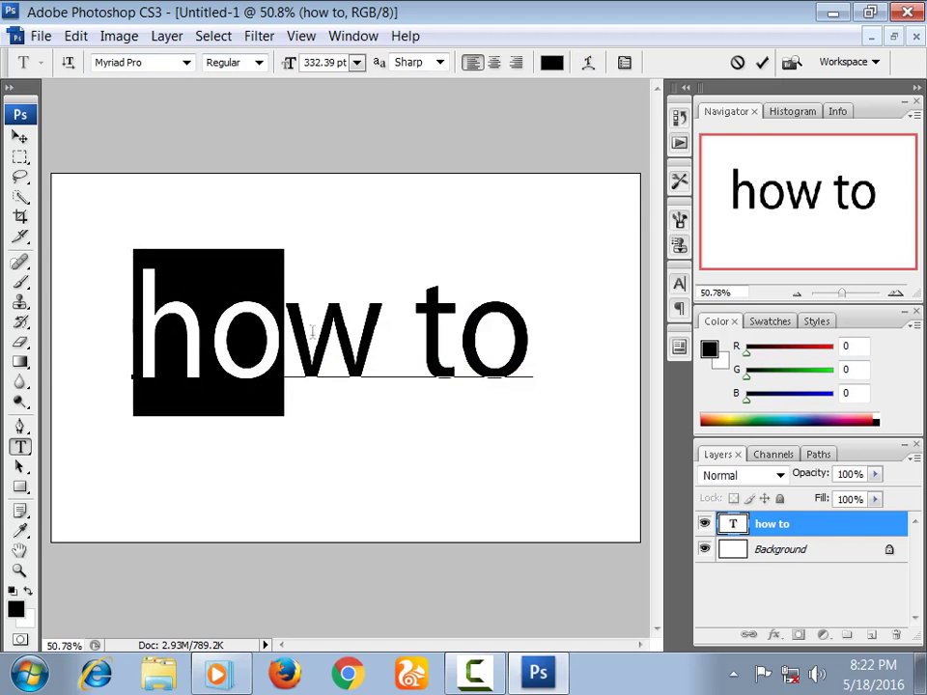
Try the Scriptina, Sverige Script Demo and Admiration Pains fonts on the text.
{"action": "left_click", "coordinate": [187, 61]}
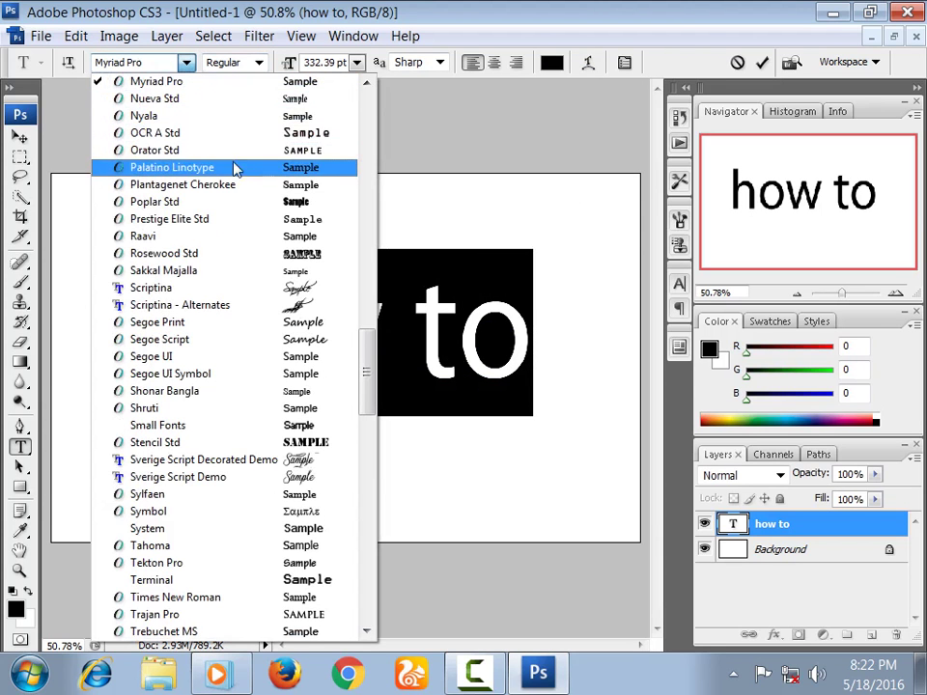
{"action": "left_click", "coordinate": [267, 298]}
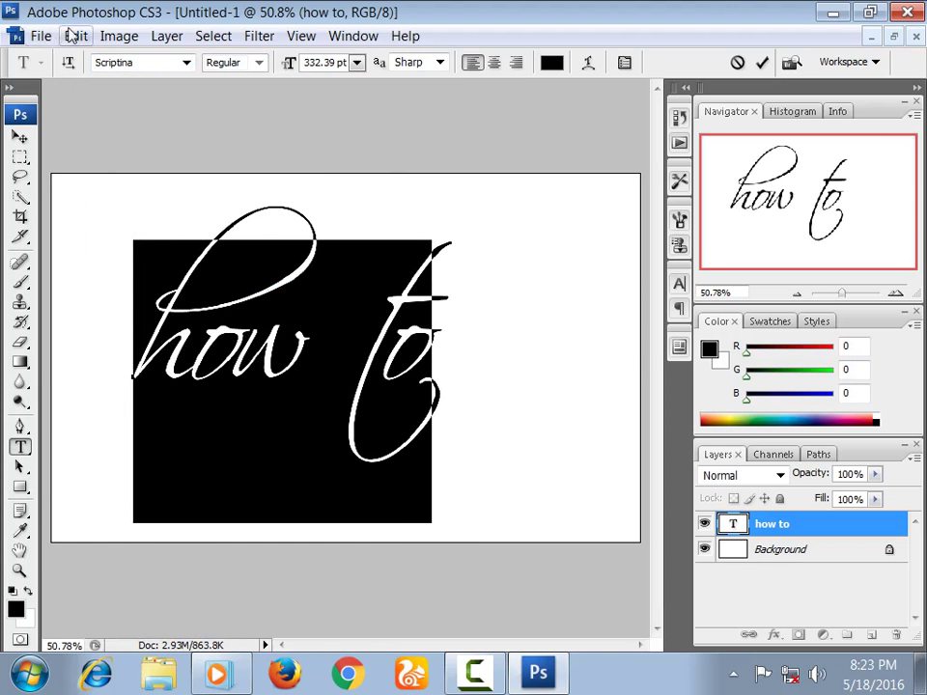
{"action": "left_click", "coordinate": [186, 62]}
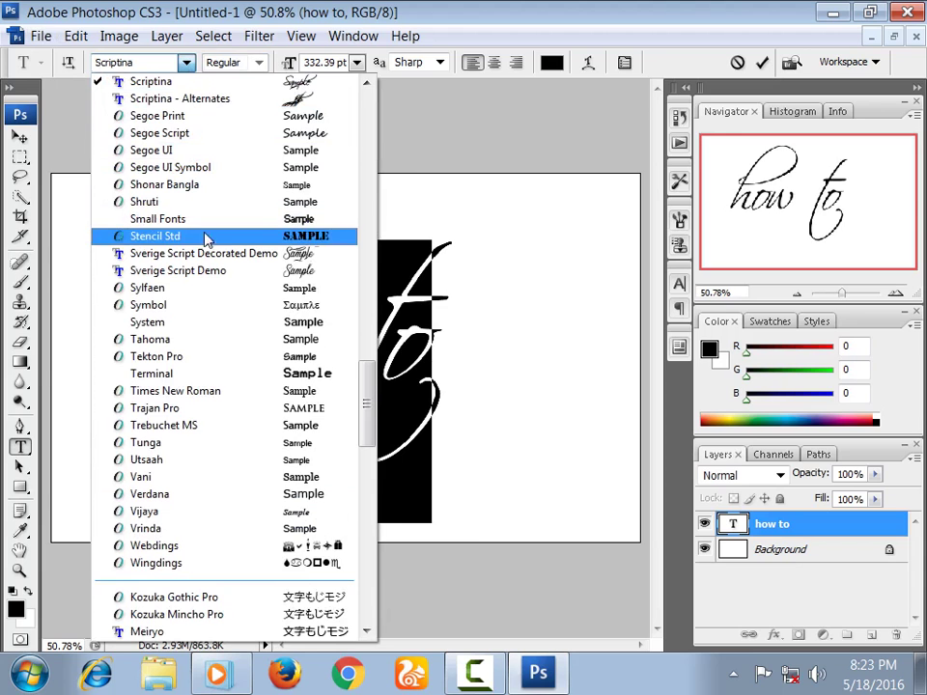
{"action": "left_click", "coordinate": [206, 271]}
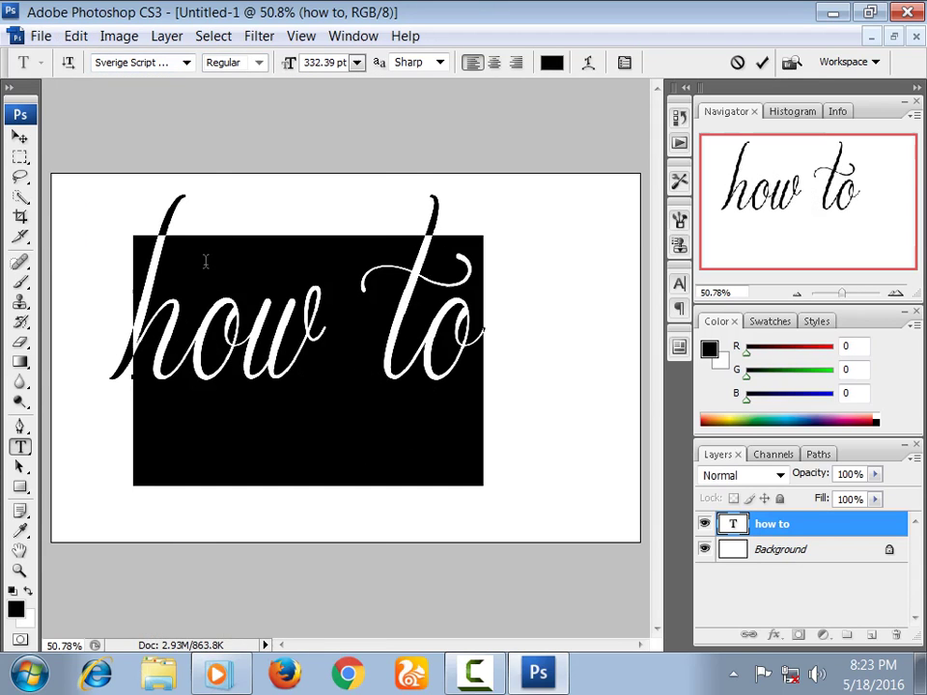
{"action": "left_click", "coordinate": [191, 65]}
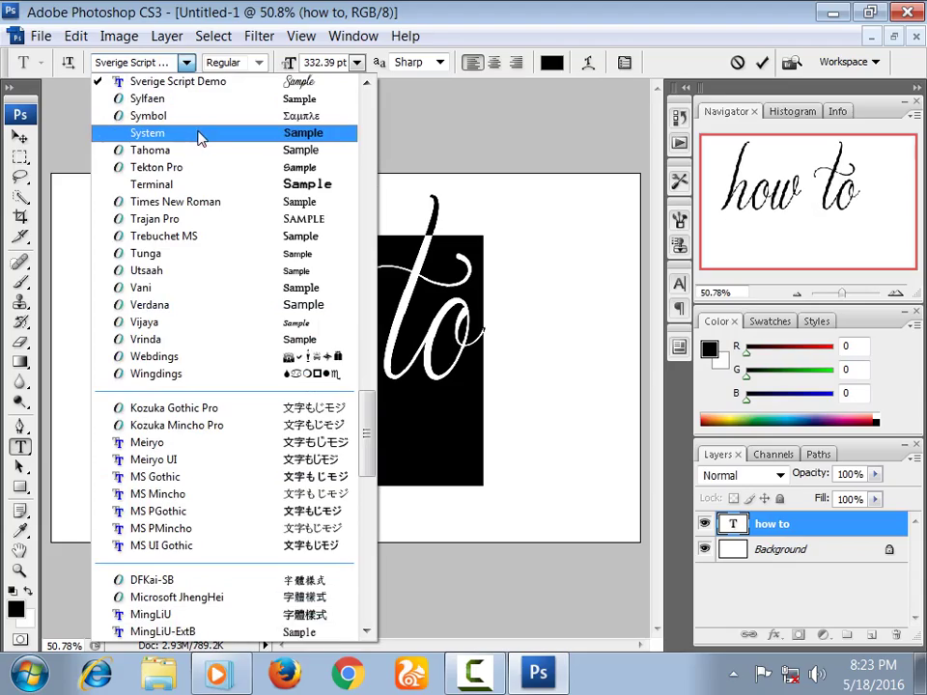
{"action": "scroll", "coordinate": [201, 138], "scroll_direction": "up", "scroll_amount": 1}
{"action": "scroll", "coordinate": [211, 137], "scroll_direction": "up", "scroll_amount": 5}
{"action": "scroll", "coordinate": [216, 134], "scroll_direction": "up", "scroll_amount": 4}
{"action": "scroll", "coordinate": [220, 138], "scroll_direction": "up", "scroll_amount": 7}
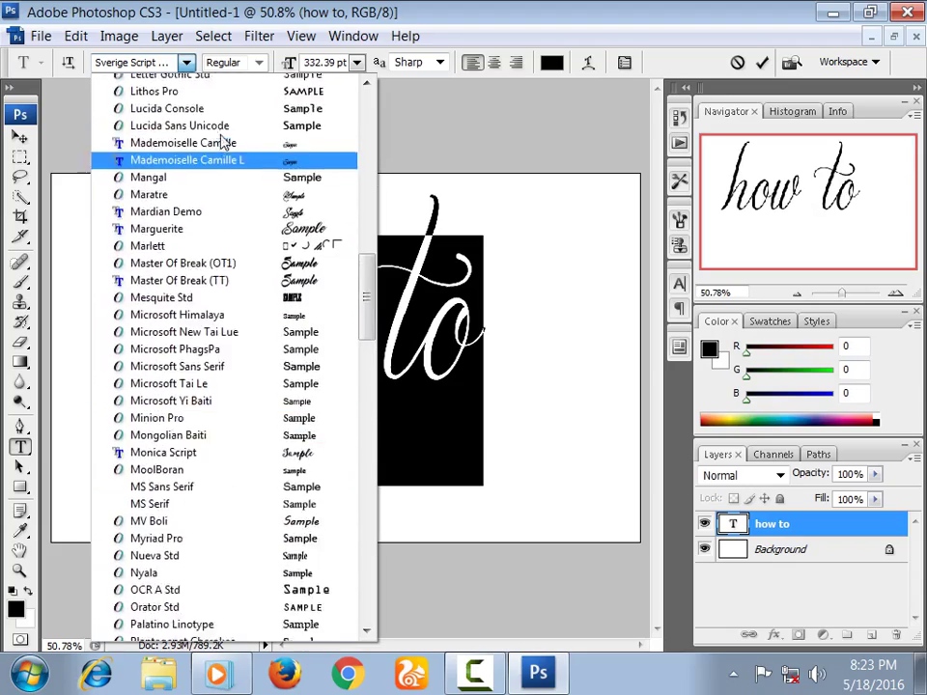
{"action": "scroll", "coordinate": [222, 141], "scroll_direction": "up", "scroll_amount": 5}
{"action": "scroll", "coordinate": [227, 143], "scroll_direction": "up", "scroll_amount": 6}
{"action": "scroll", "coordinate": [232, 145], "scroll_direction": "up", "scroll_amount": 5}
{"action": "scroll", "coordinate": [232, 143], "scroll_direction": "up", "scroll_amount": 3}
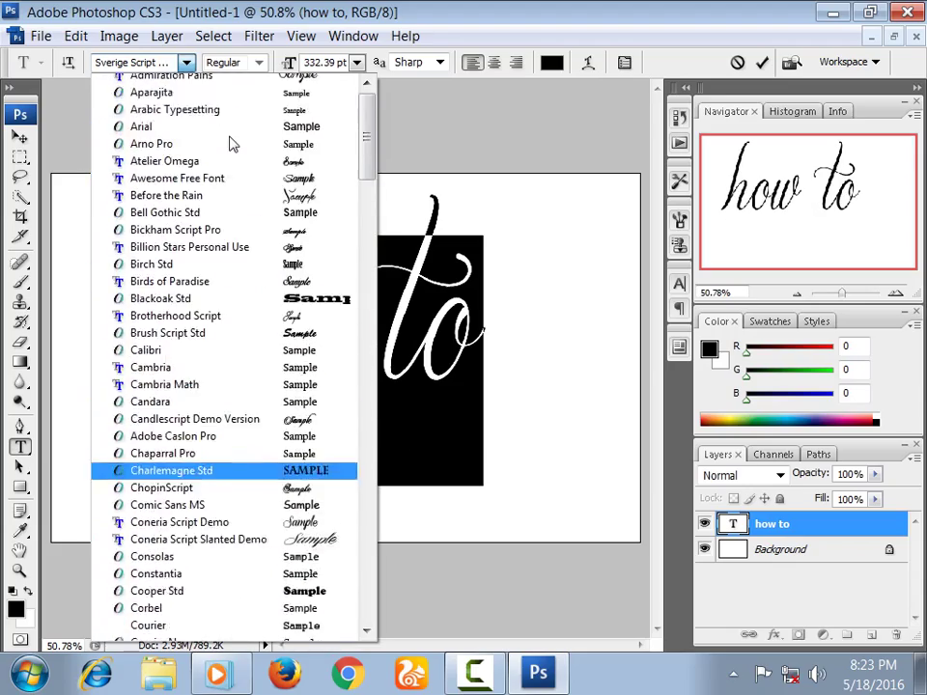
{"action": "scroll", "coordinate": [230, 145], "scroll_direction": "up", "scroll_amount": 2}
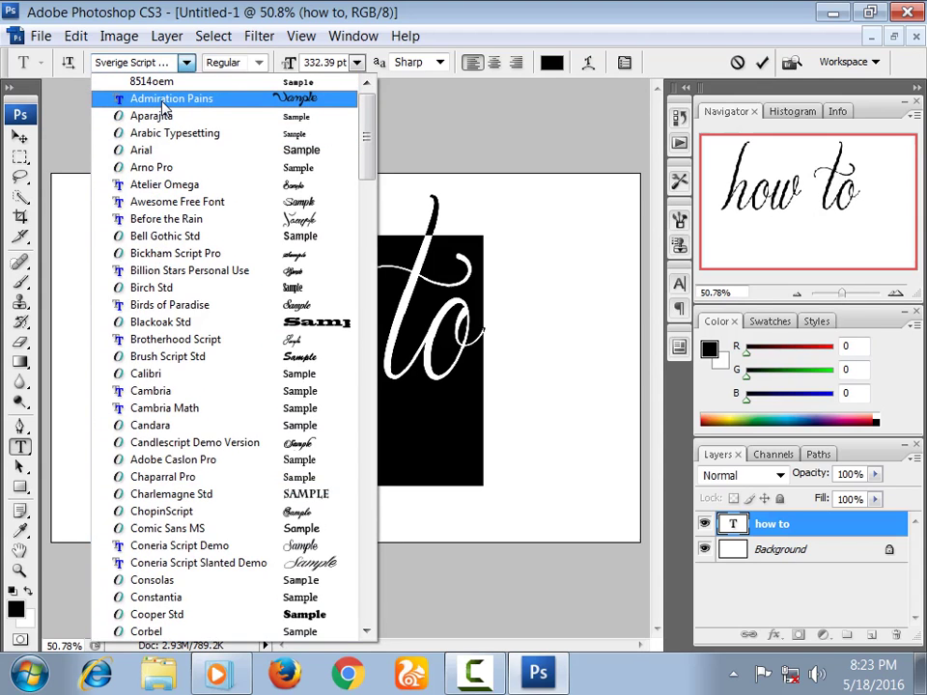
{"action": "left_click", "coordinate": [163, 104]}
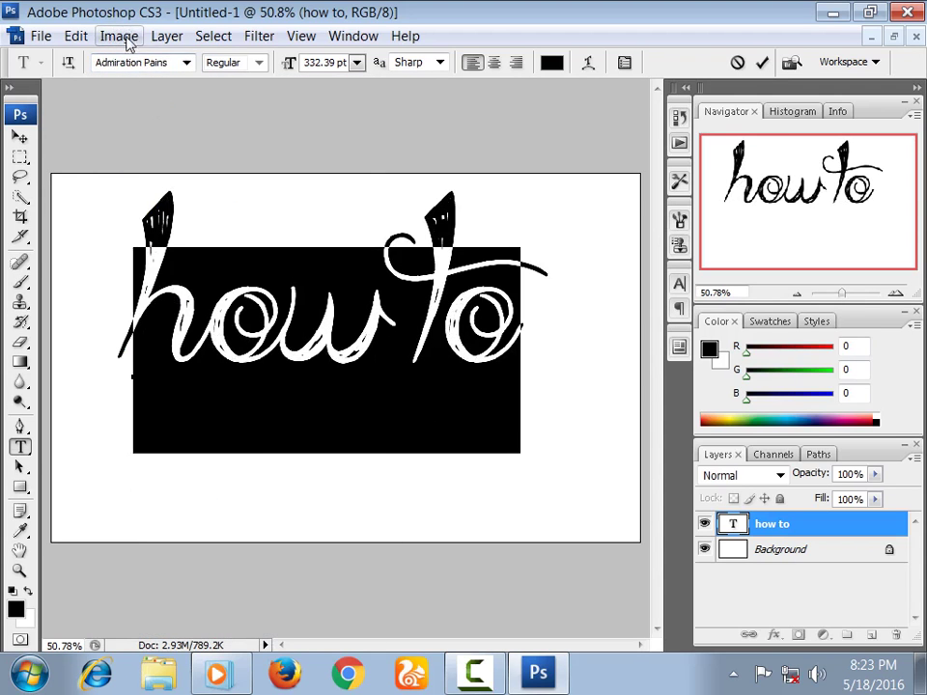
Try Atelier Omega, Awesome Free Font, Before the Rain and Birds of Paradise, then keep Coneria Script.
{"action": "left_click", "coordinate": [123, 62]}
{"action": "left_click", "coordinate": [187, 62]}
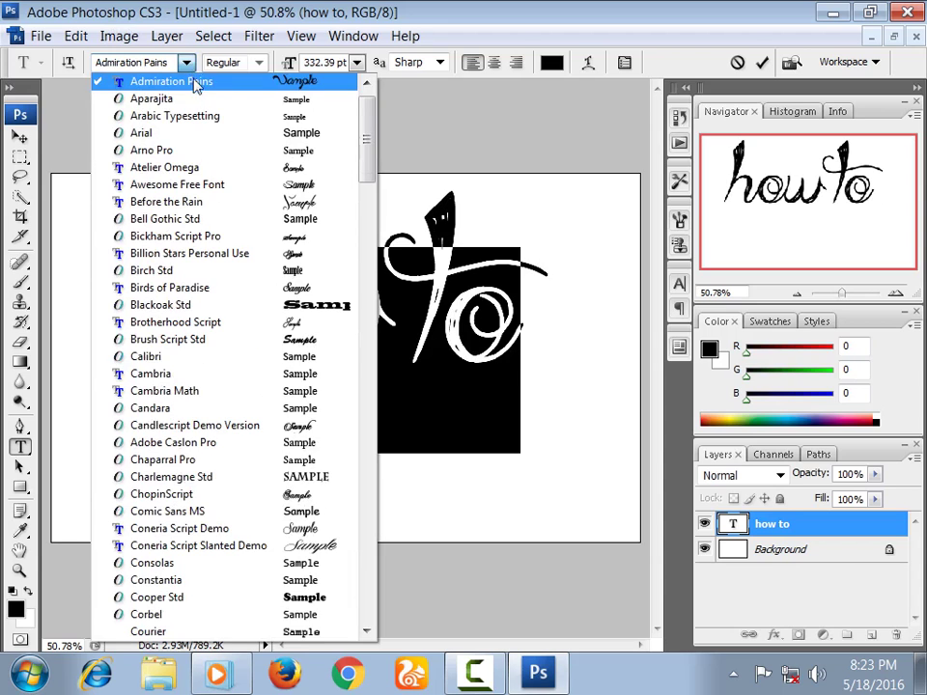
{"action": "left_click", "coordinate": [218, 169]}
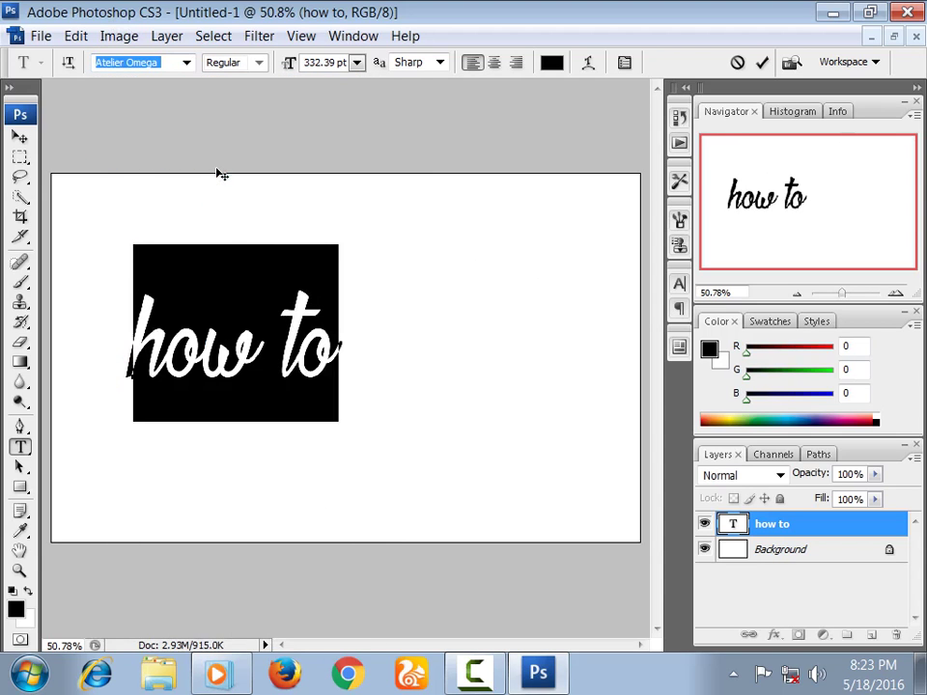
{"action": "left_click", "coordinate": [186, 64]}
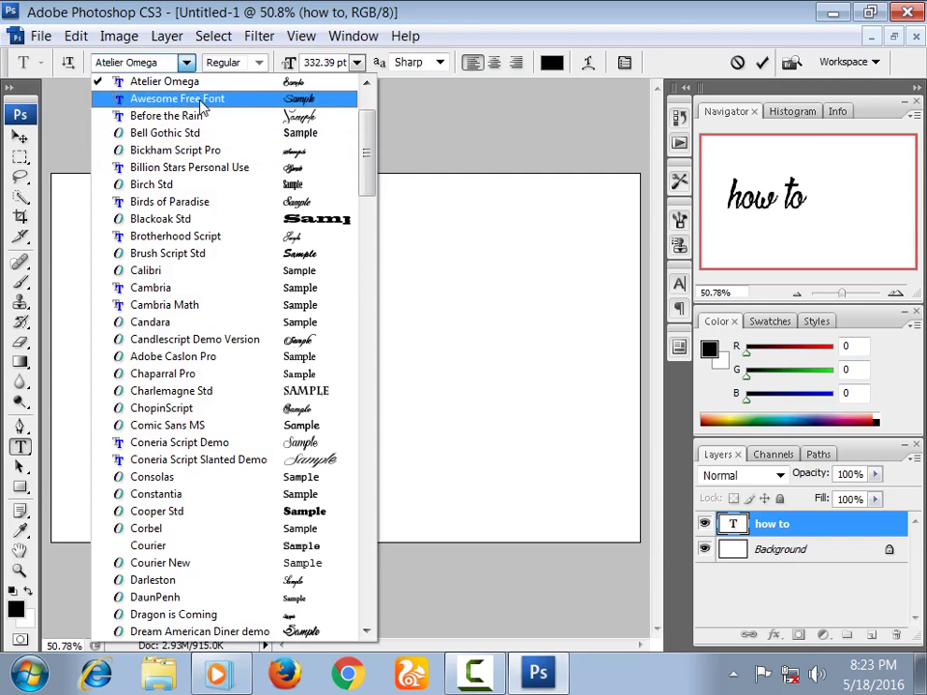
{"action": "left_click", "coordinate": [193, 98]}
{"action": "left_click", "coordinate": [184, 64]}
{"action": "left_click", "coordinate": [174, 94]}
{"action": "left_click", "coordinate": [186, 63]}
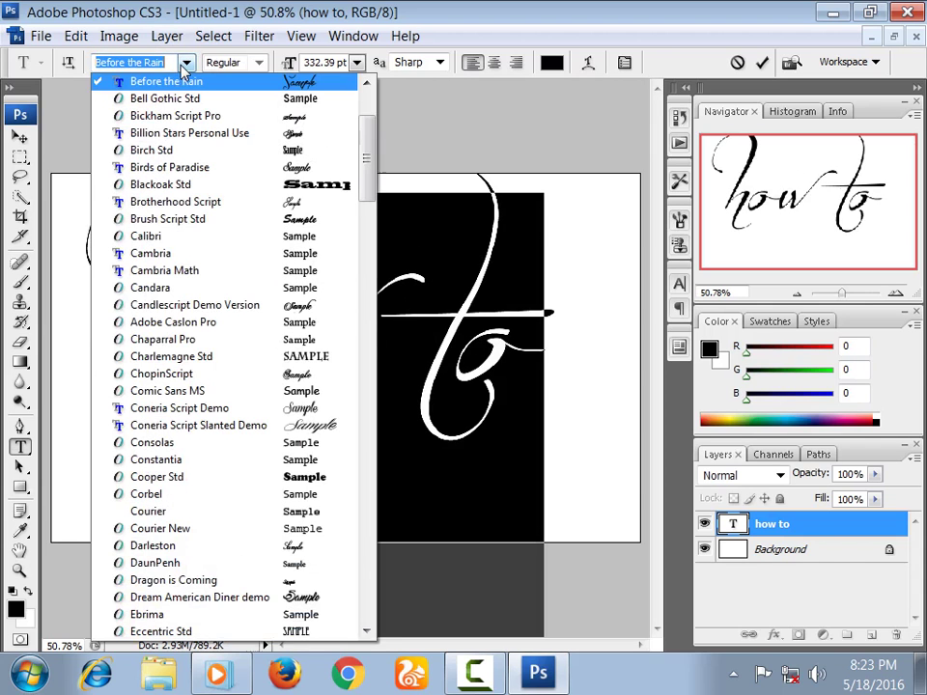
{"action": "left_click", "coordinate": [309, 168]}
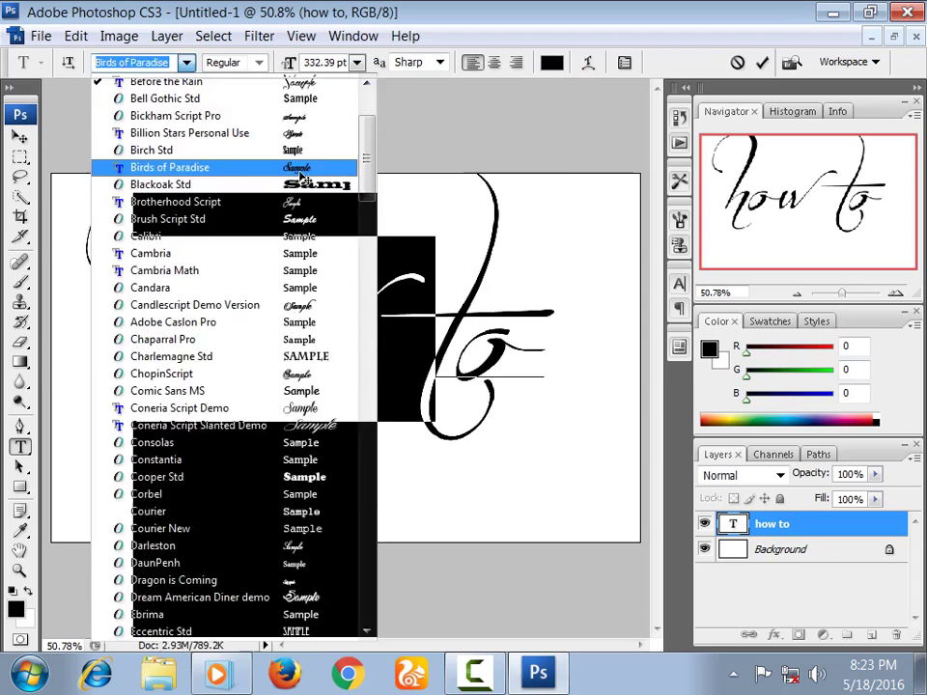
{"action": "left_click", "coordinate": [184, 62]}
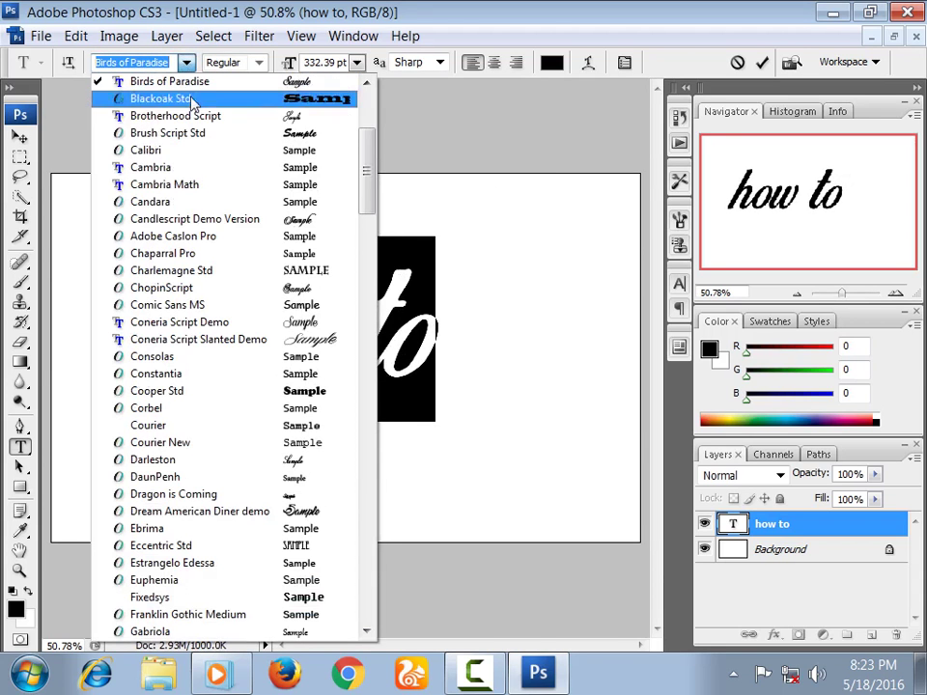
{"action": "left_click", "coordinate": [289, 339]}
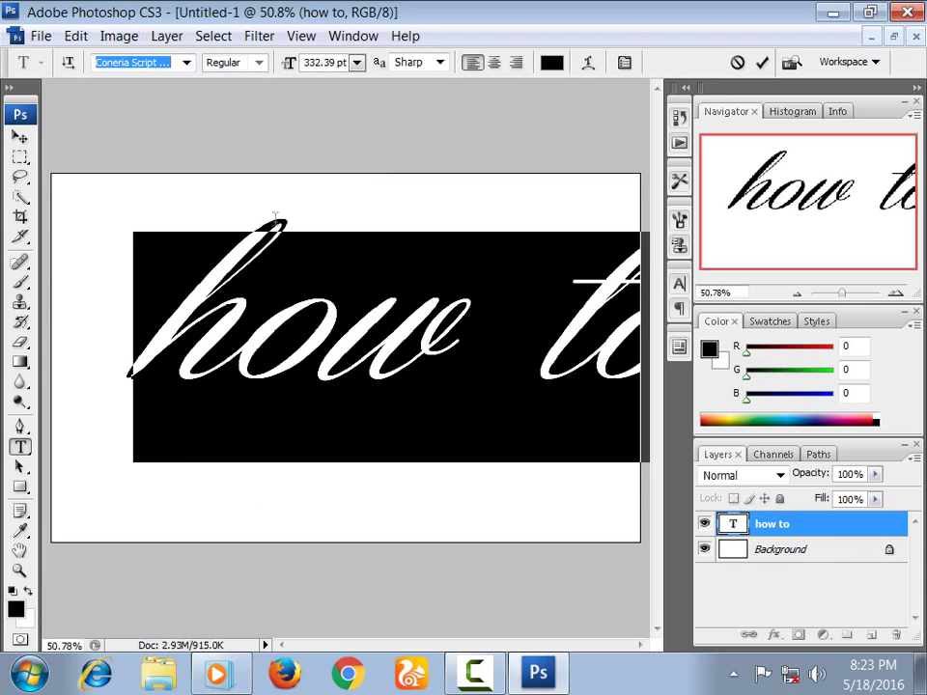
{"action": "left_click", "coordinate": [20, 137]}
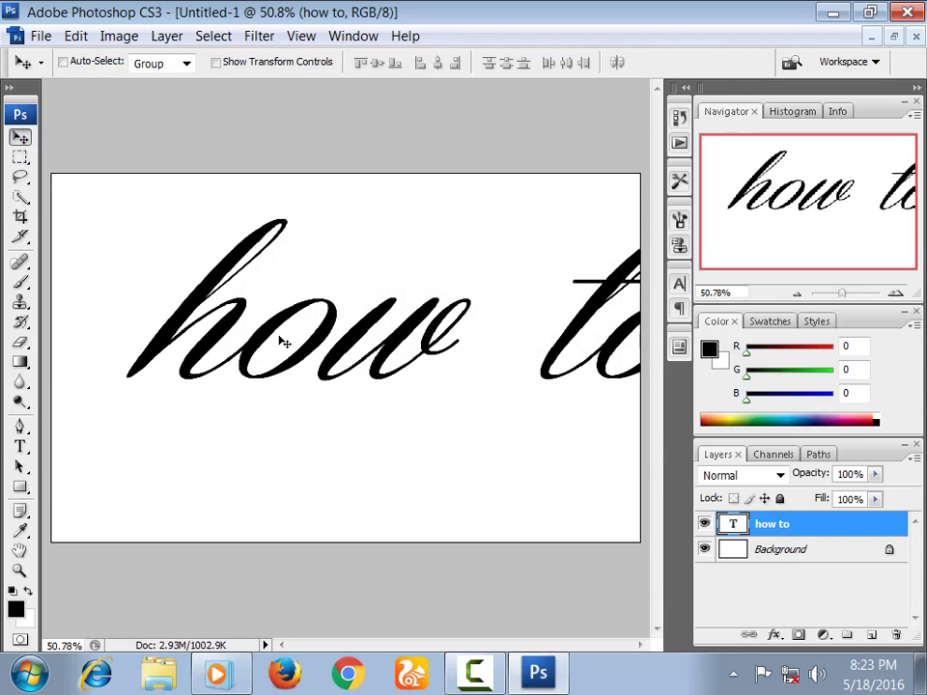
Scale the script text down to about 76% by 64% with Free Transform.
{"action": "key", "text": "ctrl+t"}
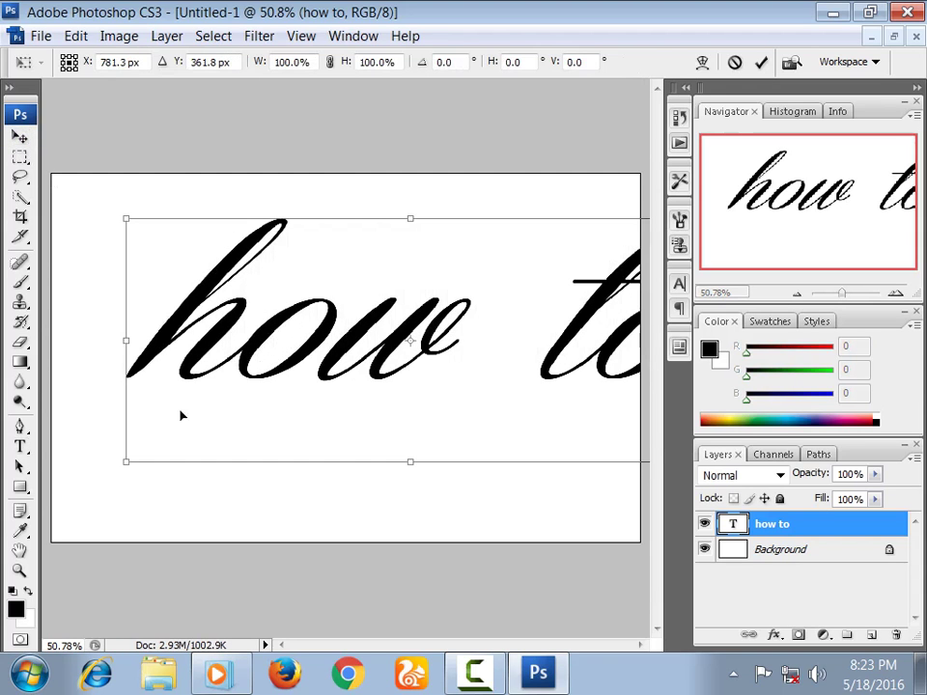
{"action": "mouse_move", "coordinate": [123, 460]}
{"action": "left_mouse_down"}
{"action": "mouse_move", "coordinate": [241, 377]}
{"action": "mouse_move", "coordinate": [161, 396]}
{"action": "left_mouse_up"}
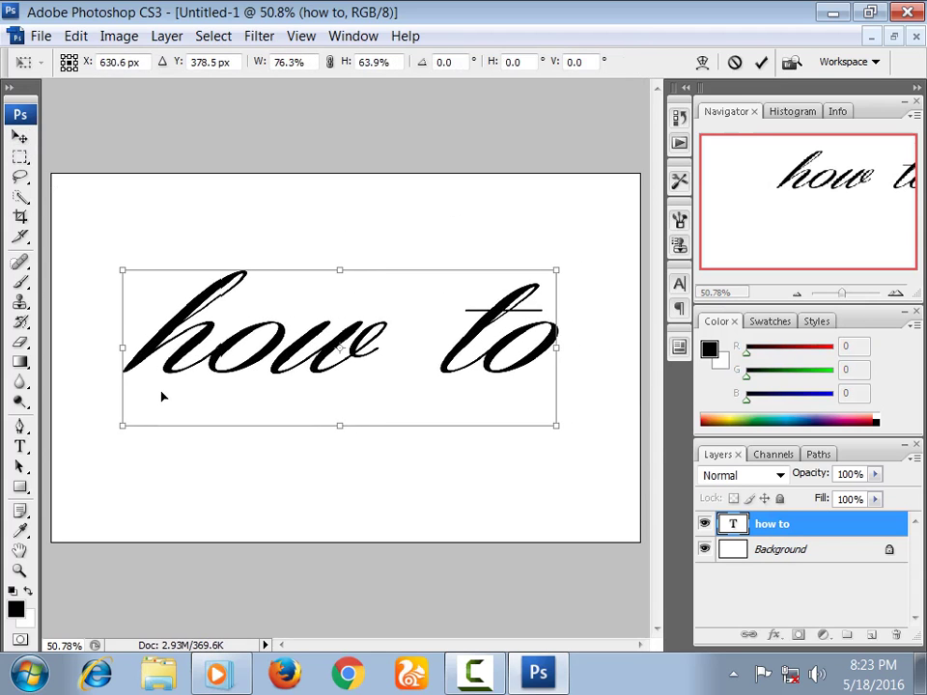
{"action": "key", "text": "Return"}
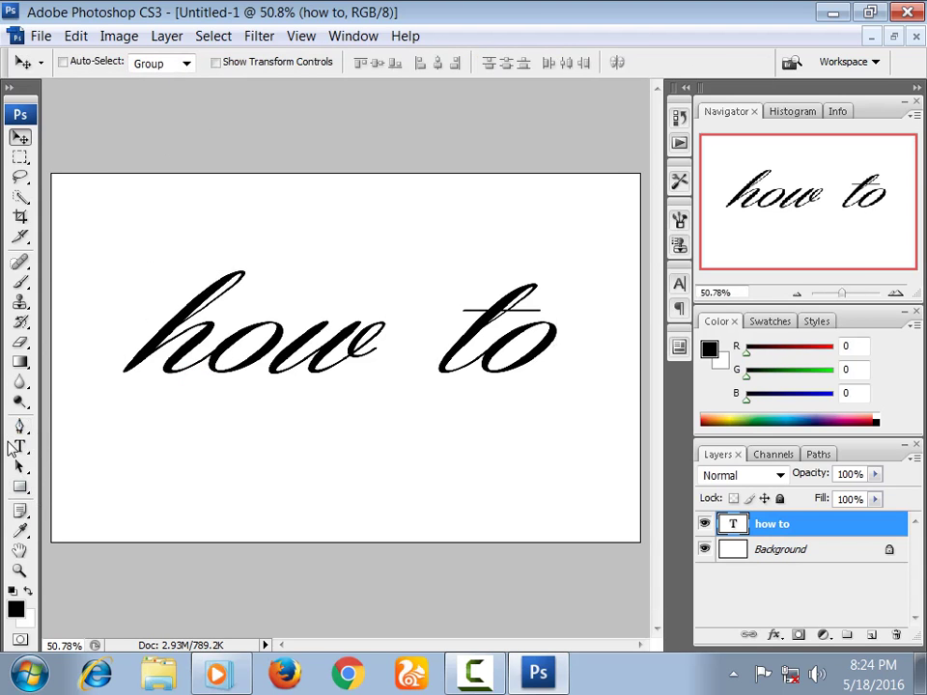
{"action": "left_click", "coordinate": [19, 446]}
{"action": "left_click", "coordinate": [115, 363]}
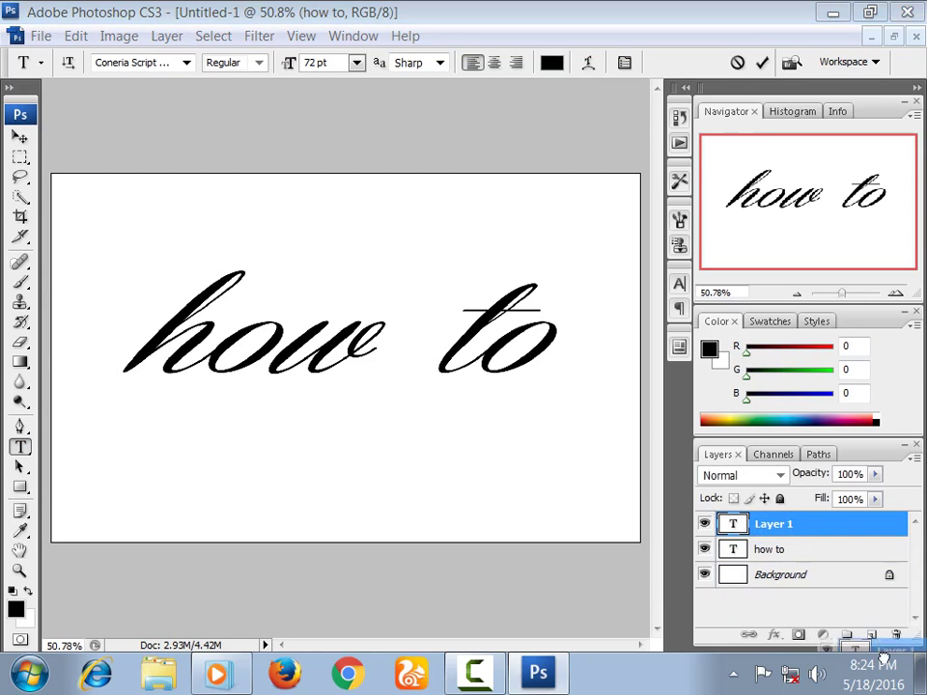
{"action": "left_click", "coordinate": [899, 640]}
{"action": "left_click", "coordinate": [896, 636]}
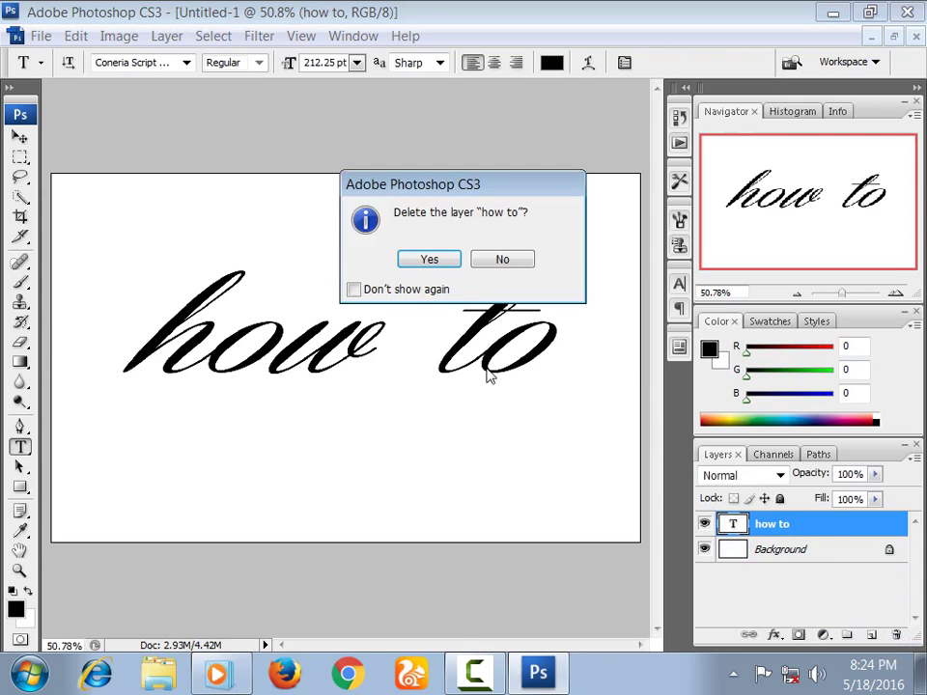
{"action": "left_click", "coordinate": [450, 259]}
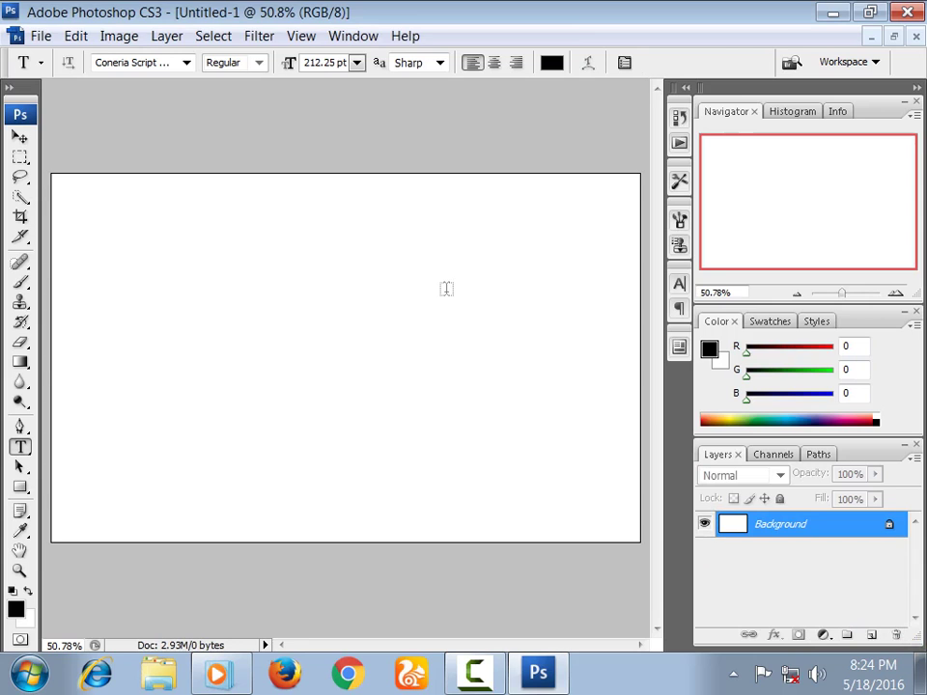
{"action": "key", "text": "ctrl+z"}
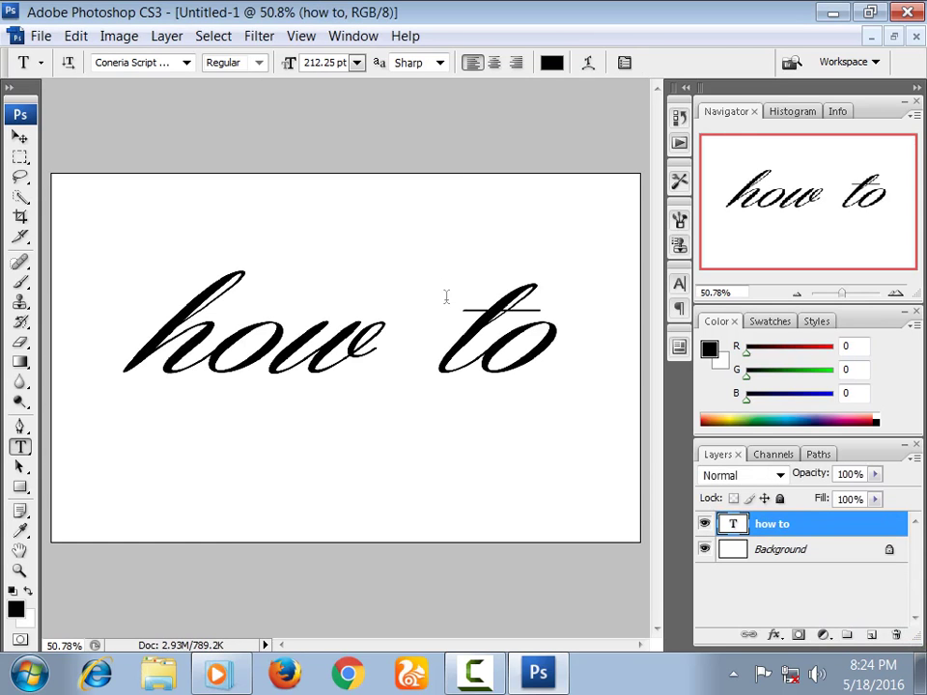
Shift the 'how to' text slightly left, select it, and make it left-aligned.
{"action": "left_click", "coordinate": [390, 354]}
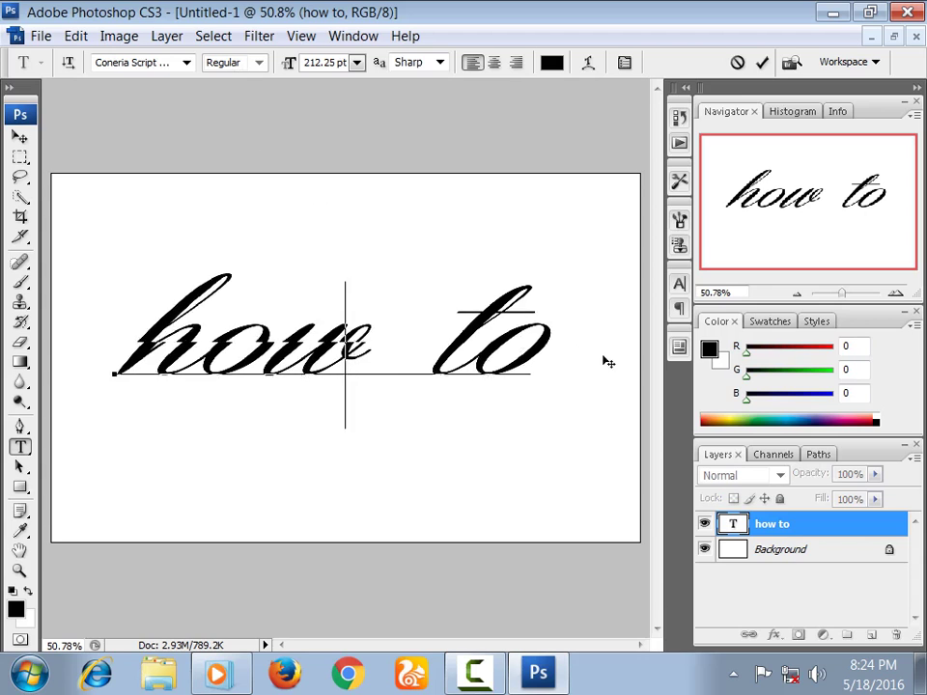
{"action": "left_click_drag", "start_coordinate": [607, 362], "coordinate": [579, 362]}
{"action": "left_click_drag", "start_coordinate": [502, 362], "coordinate": [101, 309]}
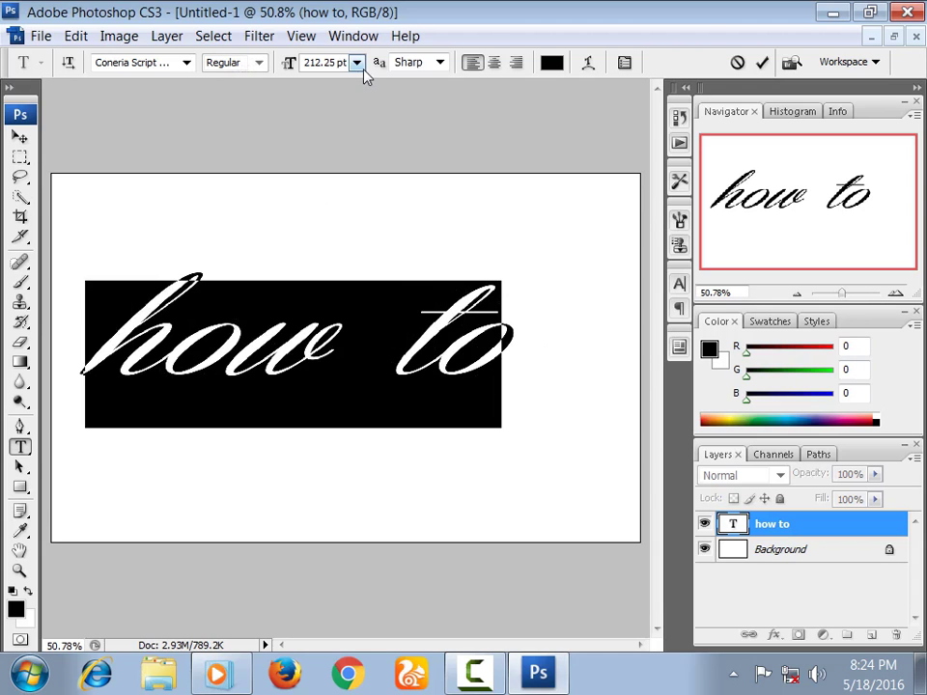
{"action": "left_click", "coordinate": [440, 61]}
{"action": "left_click", "coordinate": [439, 61]}
{"action": "left_click", "coordinate": [494, 62]}
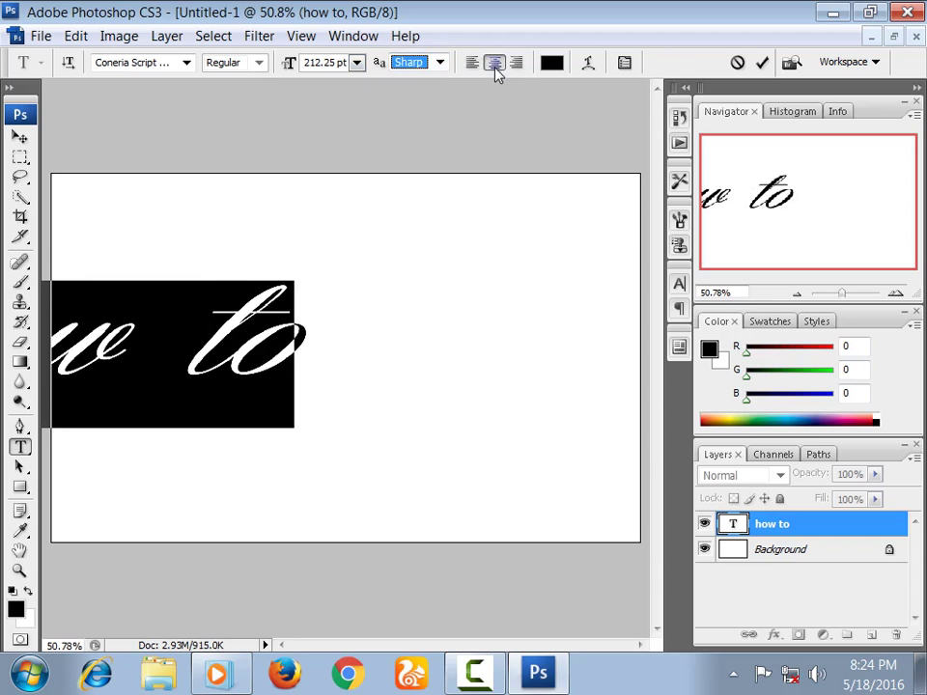
{"action": "left_click", "coordinate": [472, 62]}
{"action": "left_click", "coordinate": [516, 61]}
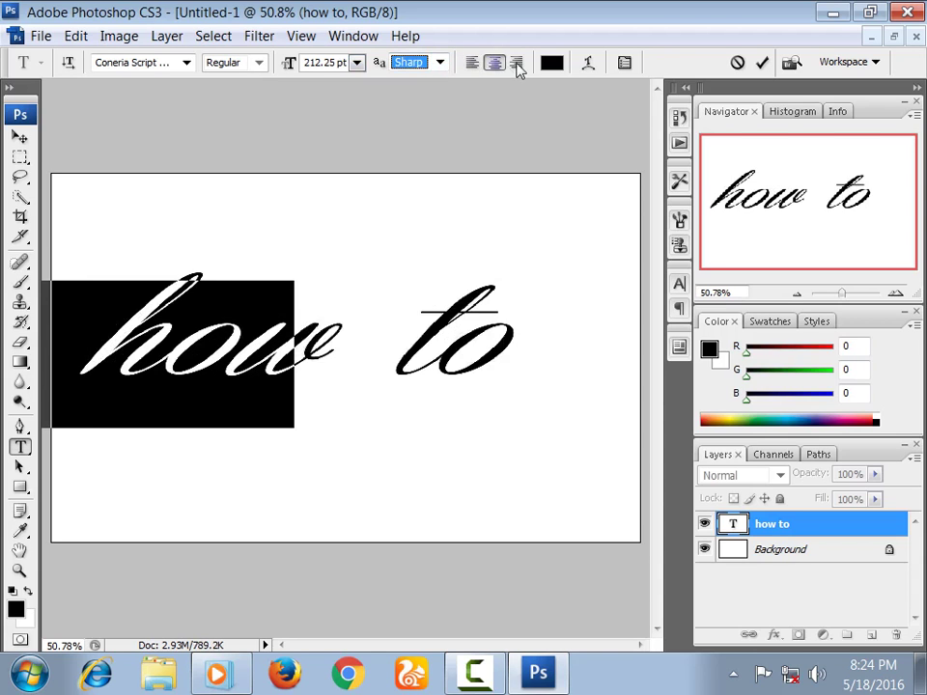
{"action": "left_click", "coordinate": [489, 65]}
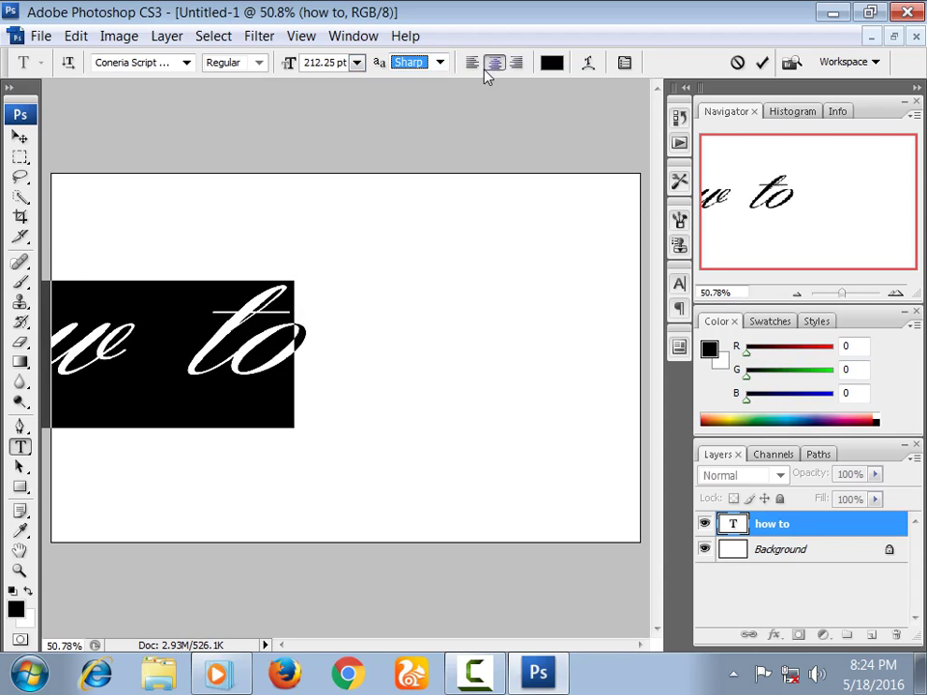
{"action": "left_click", "coordinate": [474, 65]}
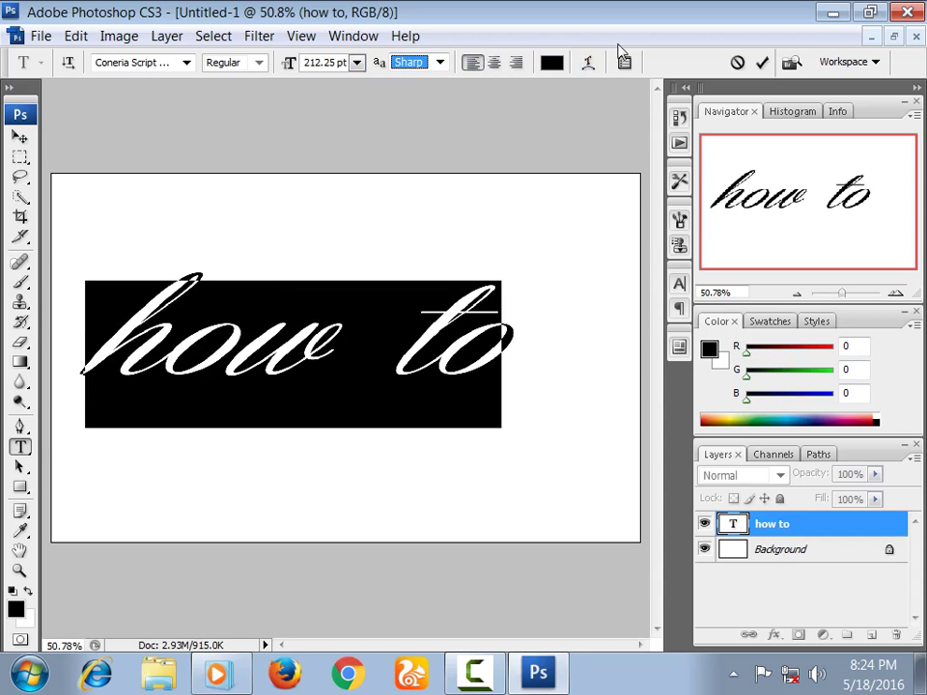
Colour the selected text magenta ef16d8.
{"action": "left_click", "coordinate": [551, 61]}
{"action": "left_click", "coordinate": [438, 173]}
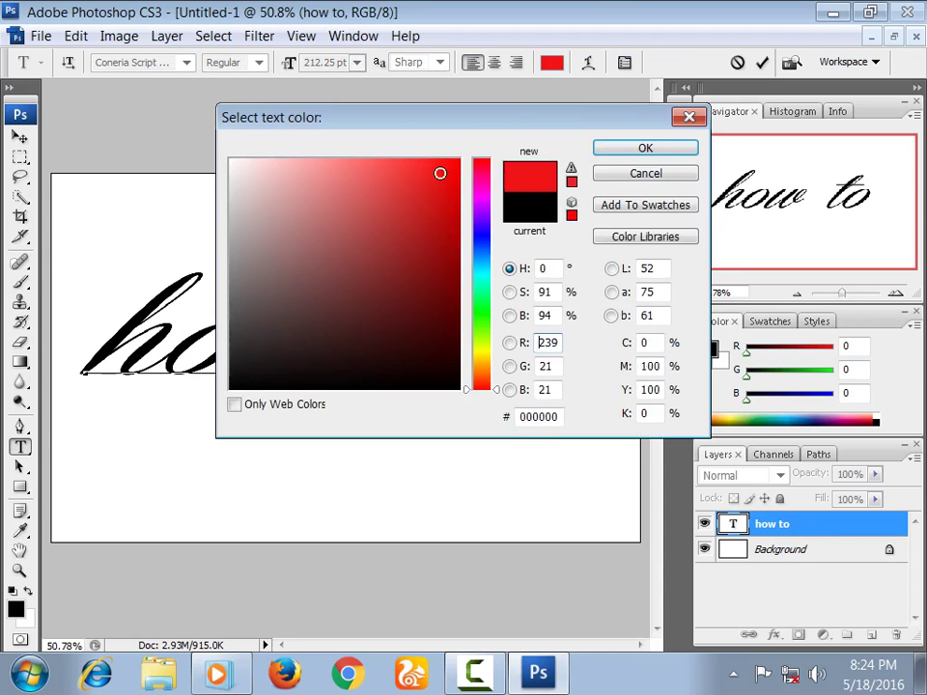
{"action": "left_click", "coordinate": [483, 197]}
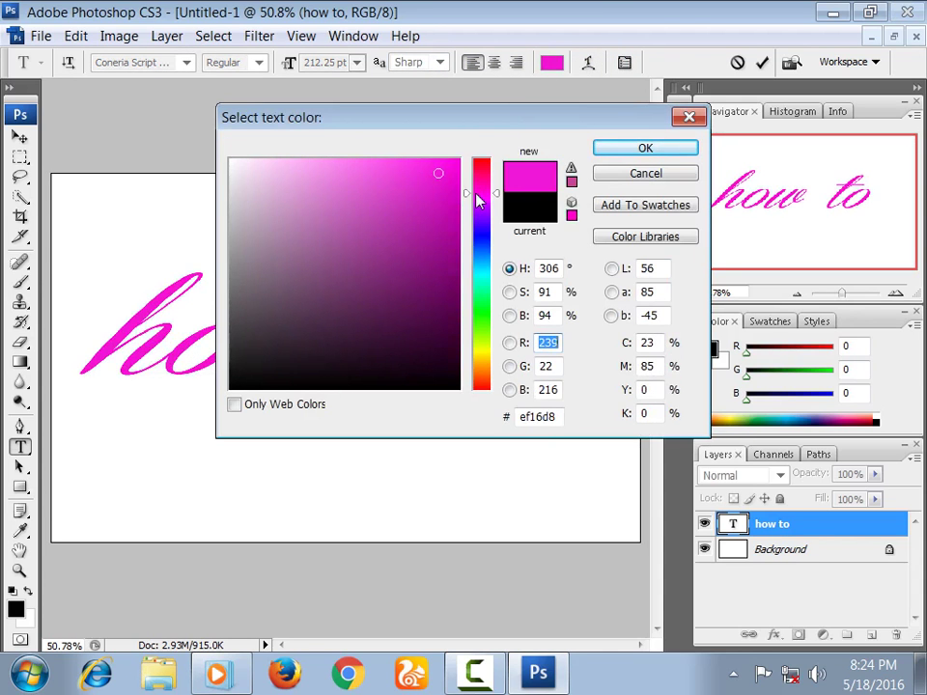
{"action": "left_click", "coordinate": [649, 148]}
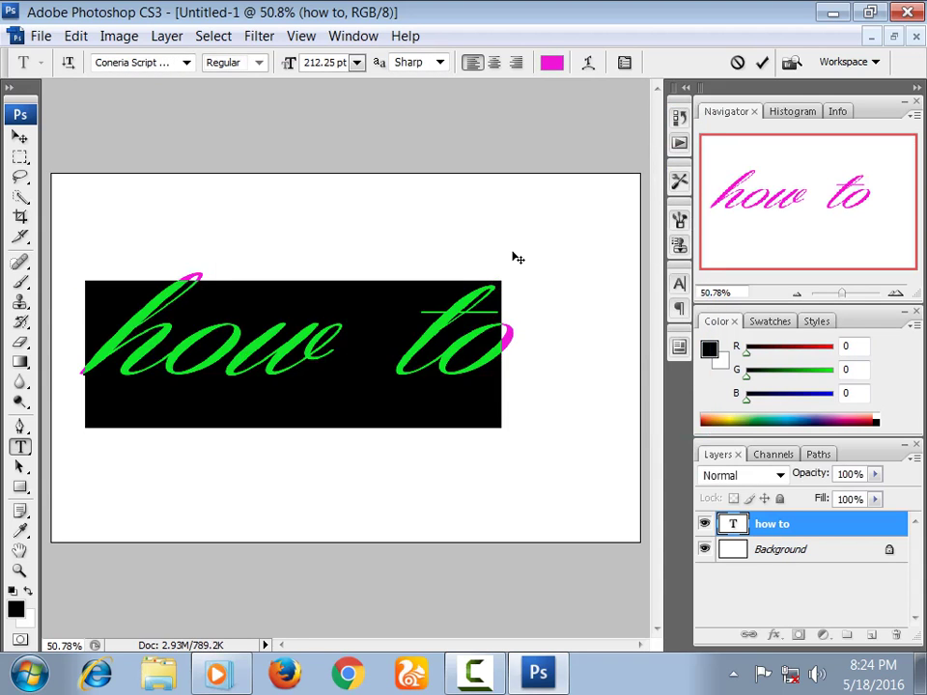
Discard the magenta text edit so 'how to' shows in black again.
{"action": "key", "text": "BackSpace"}
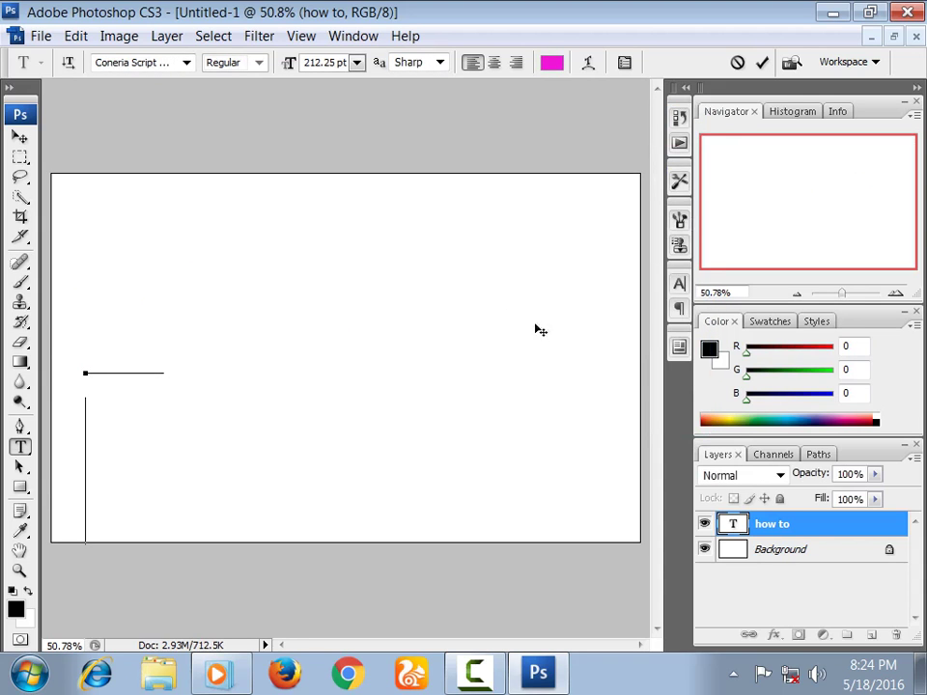
{"action": "left_click", "coordinate": [757, 525]}
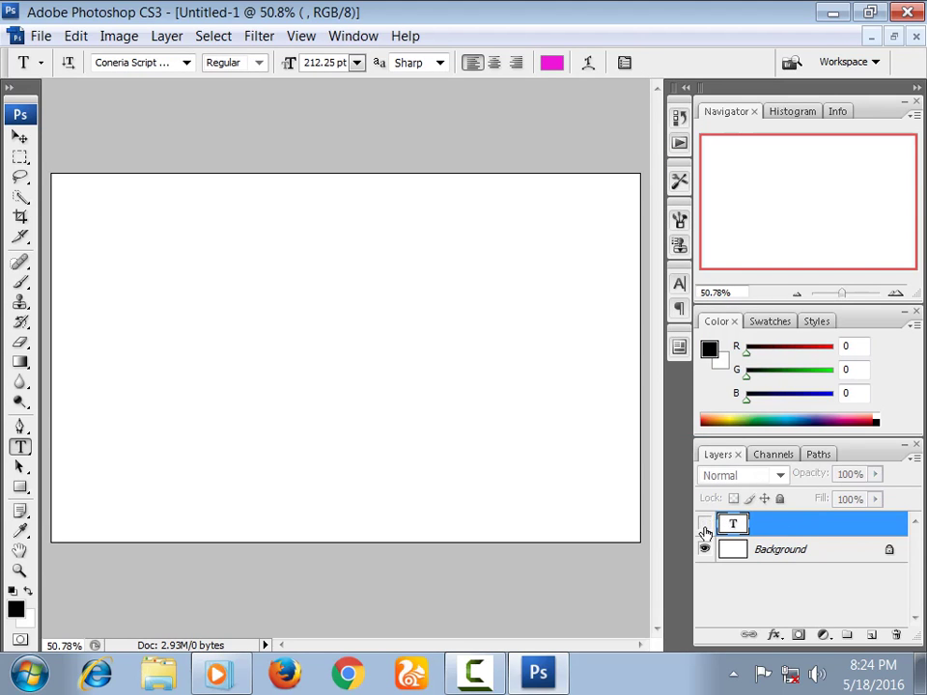
{"action": "left_click", "coordinate": [19, 136]}
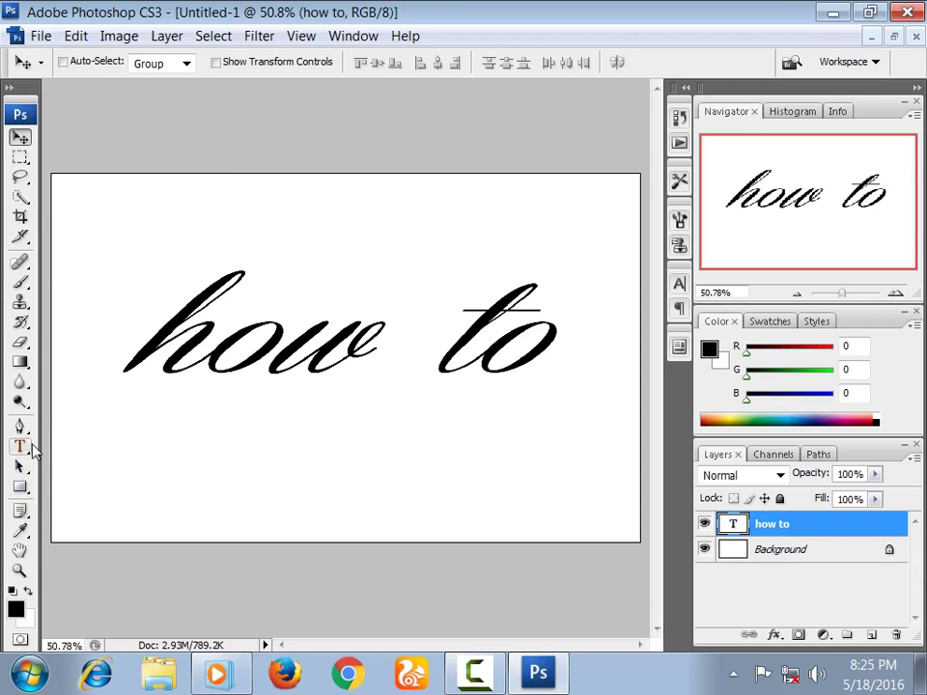
{"action": "left_click", "coordinate": [29, 446]}
Try a magenta text colour, then close the picker with the text still black.
{"action": "left_click", "coordinate": [270, 328]}
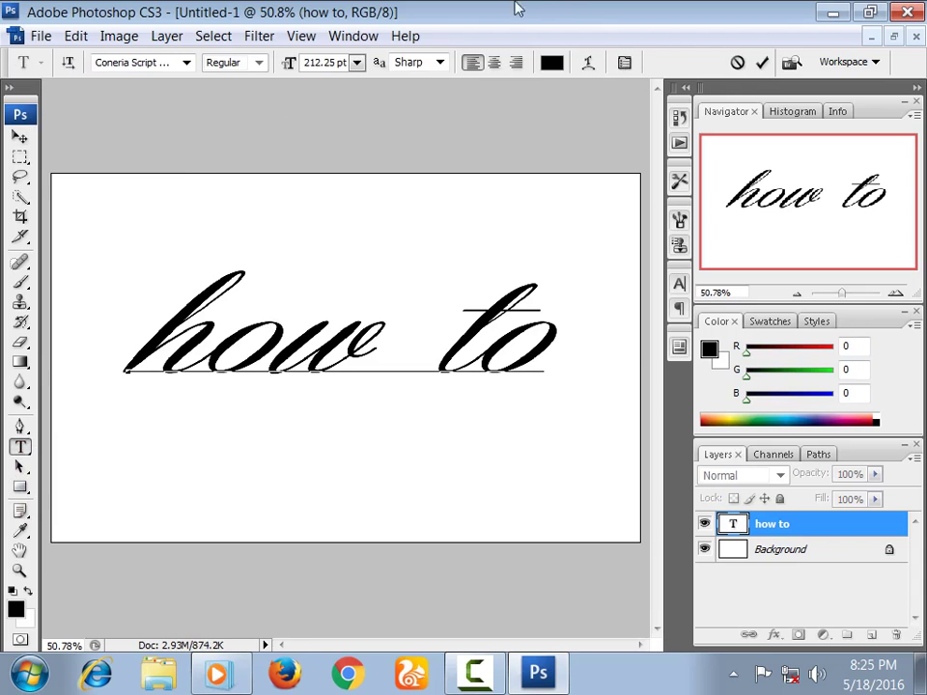
{"action": "left_click", "coordinate": [551, 62]}
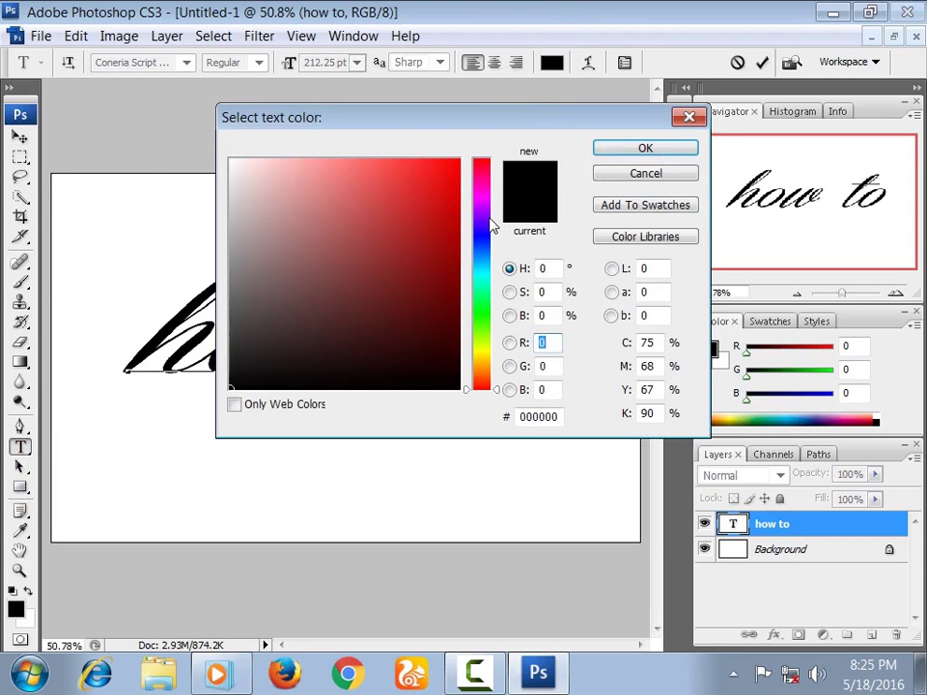
{"action": "left_click", "coordinate": [490, 199]}
{"action": "left_click", "coordinate": [130, 294]}
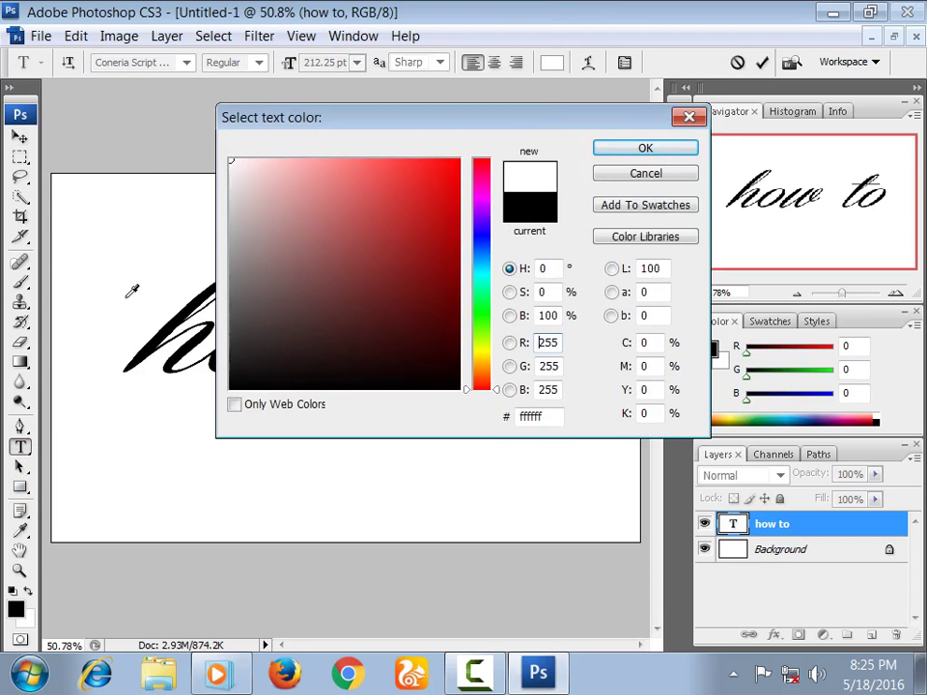
{"action": "left_click", "coordinate": [690, 117]}
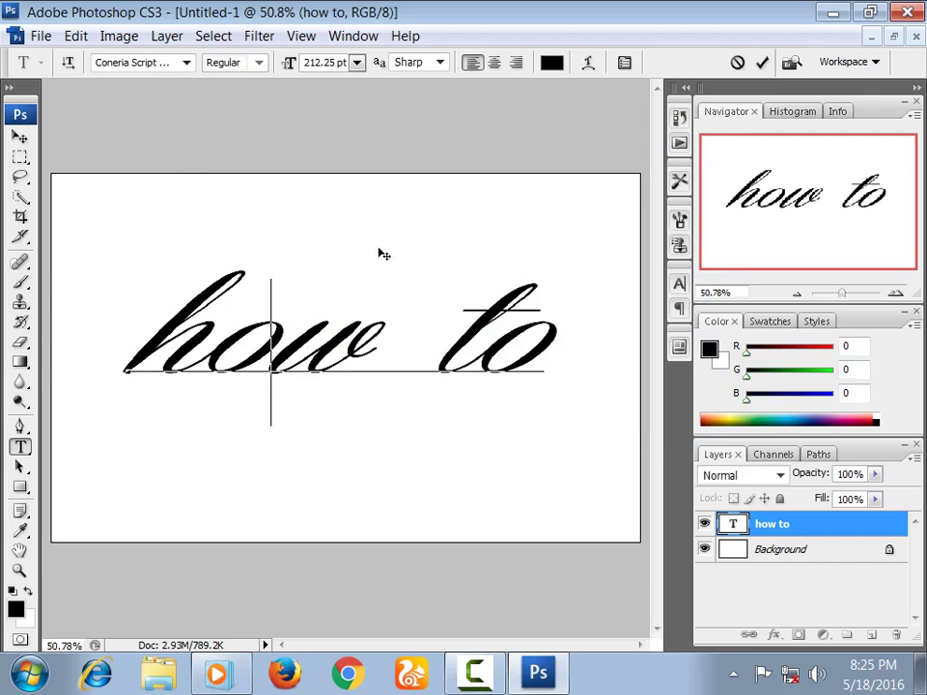
Make all of 'how to' bright magenta and nudge it up and left.
{"action": "left_click", "coordinate": [128, 333]}
{"action": "left_click_drag", "start_coordinate": [155, 337], "coordinate": [535, 335]}
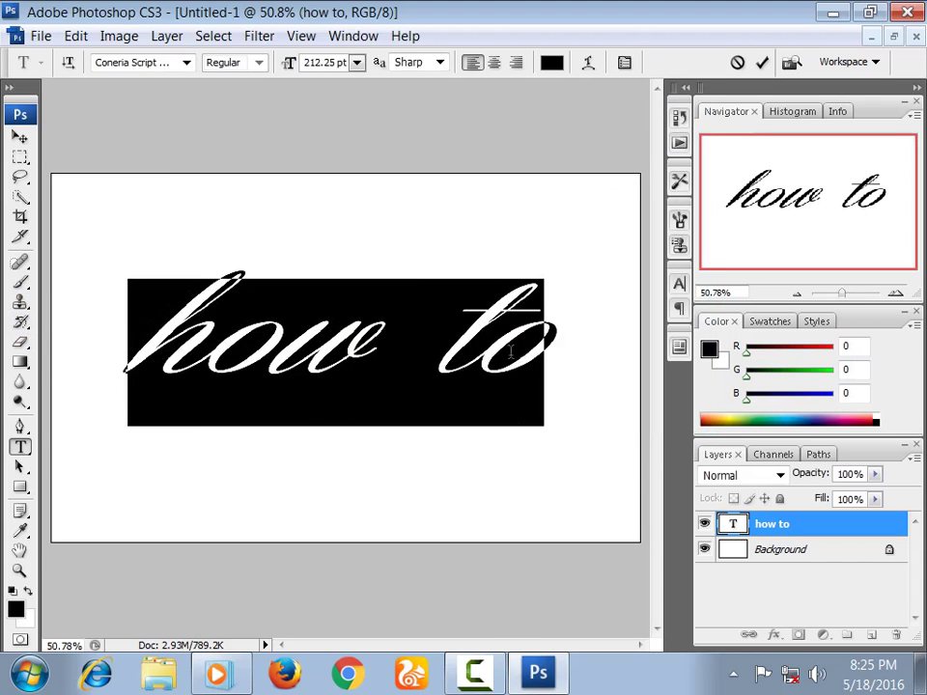
{"action": "left_click", "coordinate": [551, 62]}
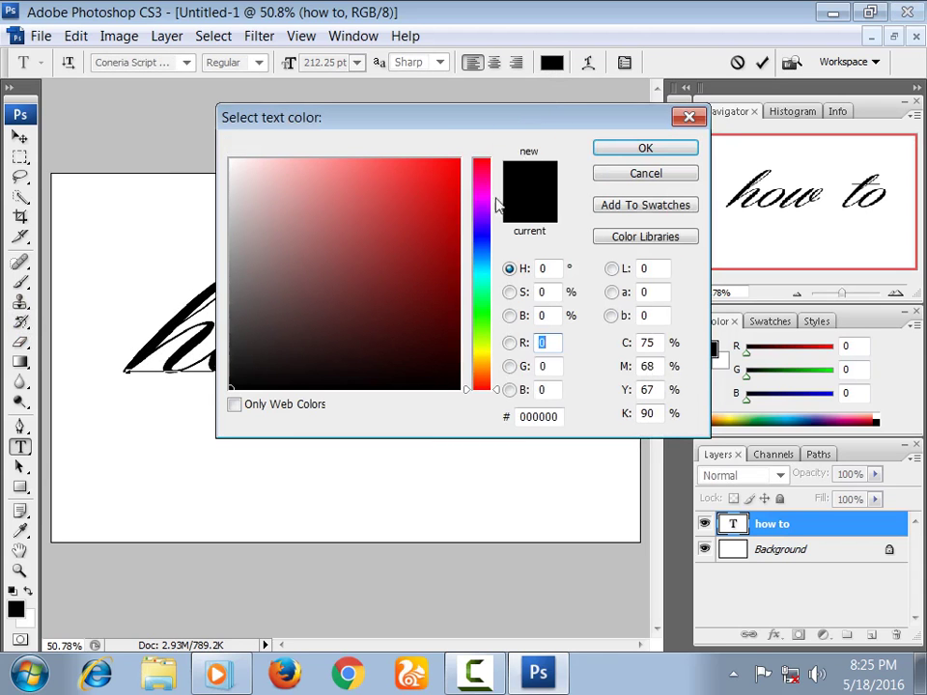
{"action": "left_click", "coordinate": [485, 203]}
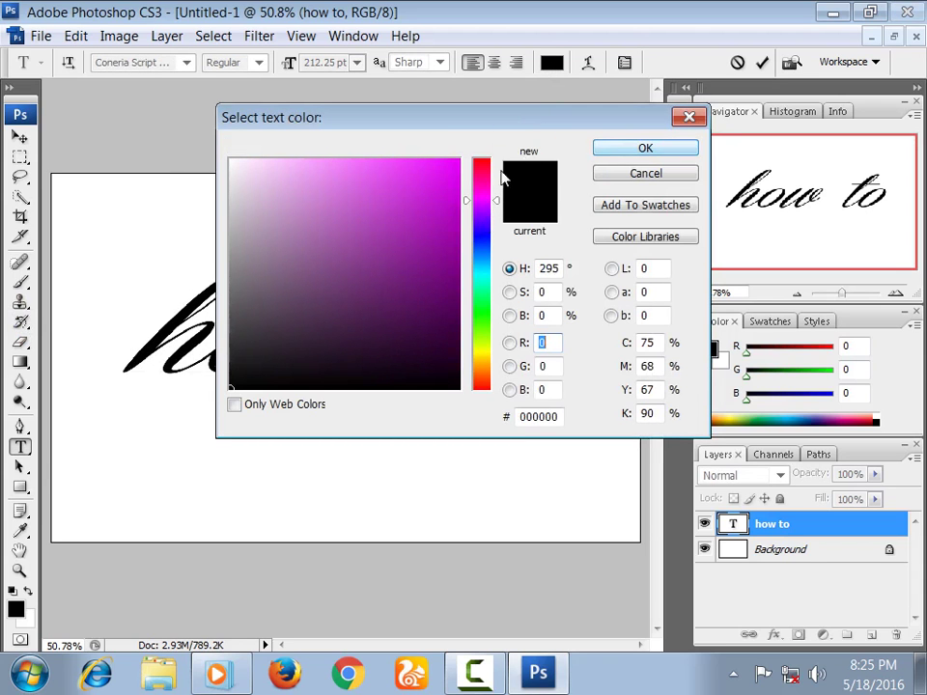
{"action": "left_click", "coordinate": [425, 183]}
{"action": "left_click", "coordinate": [623, 152]}
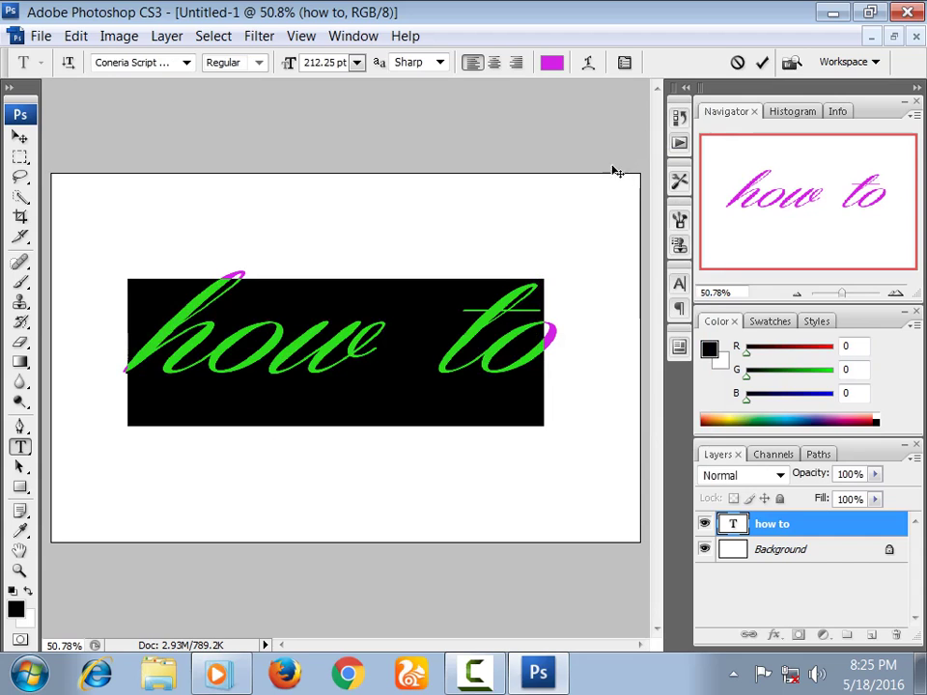
{"action": "left_click", "coordinate": [559, 361]}
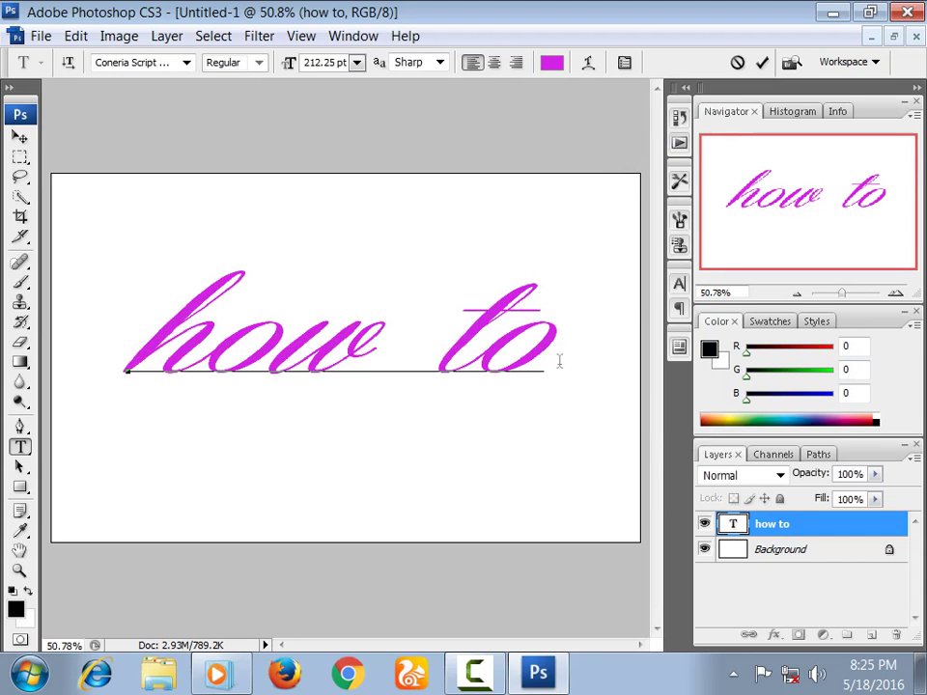
{"action": "left_click", "coordinate": [21, 138]}
{"action": "left_click_drag", "start_coordinate": [242, 304], "coordinate": [236, 289]}
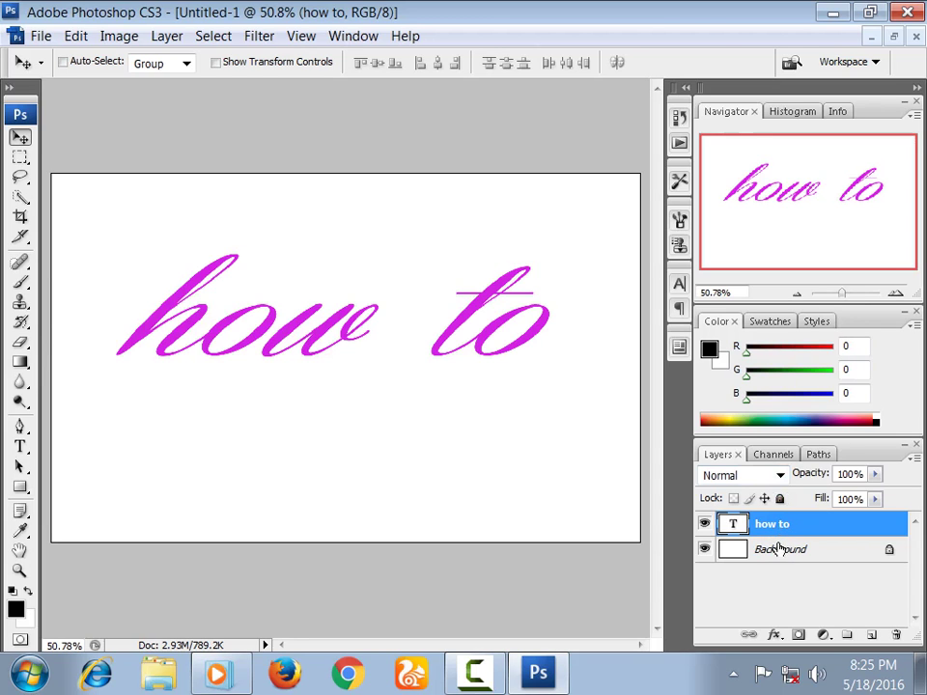
Open Blending Options for the 'how to' layer after backing out of Duplicate Layer.
{"action": "right_click", "coordinate": [787, 528]}
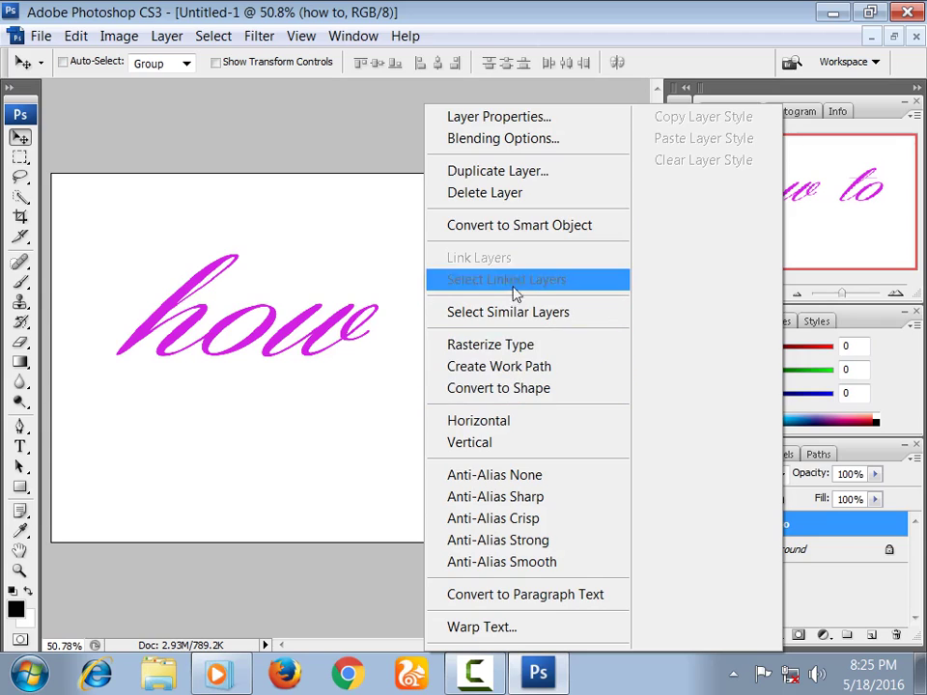
{"action": "left_click", "coordinate": [480, 181]}
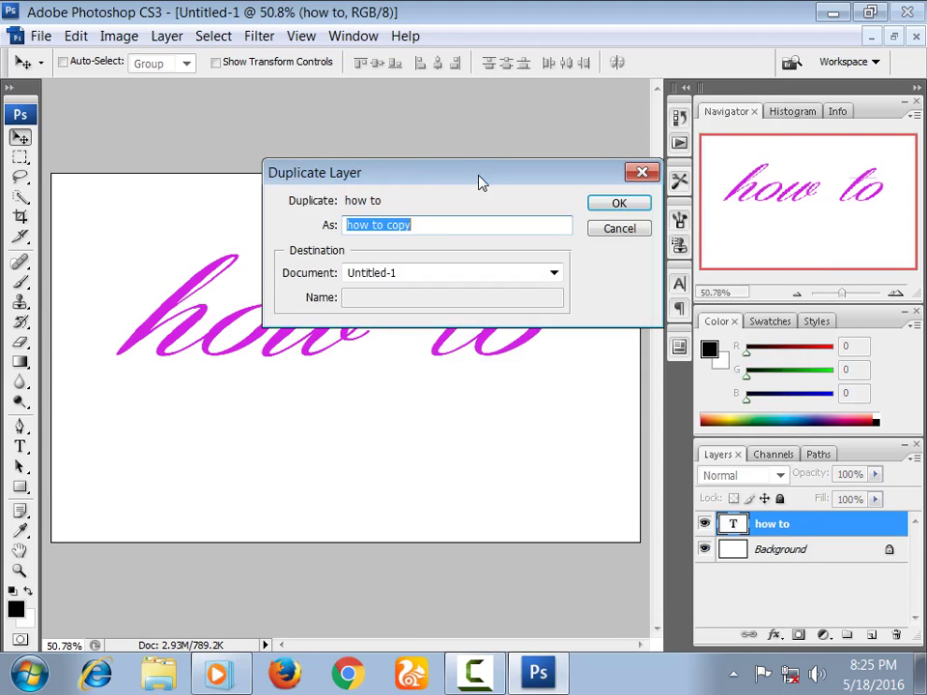
{"action": "left_click", "coordinate": [633, 228]}
{"action": "right_click", "coordinate": [806, 522]}
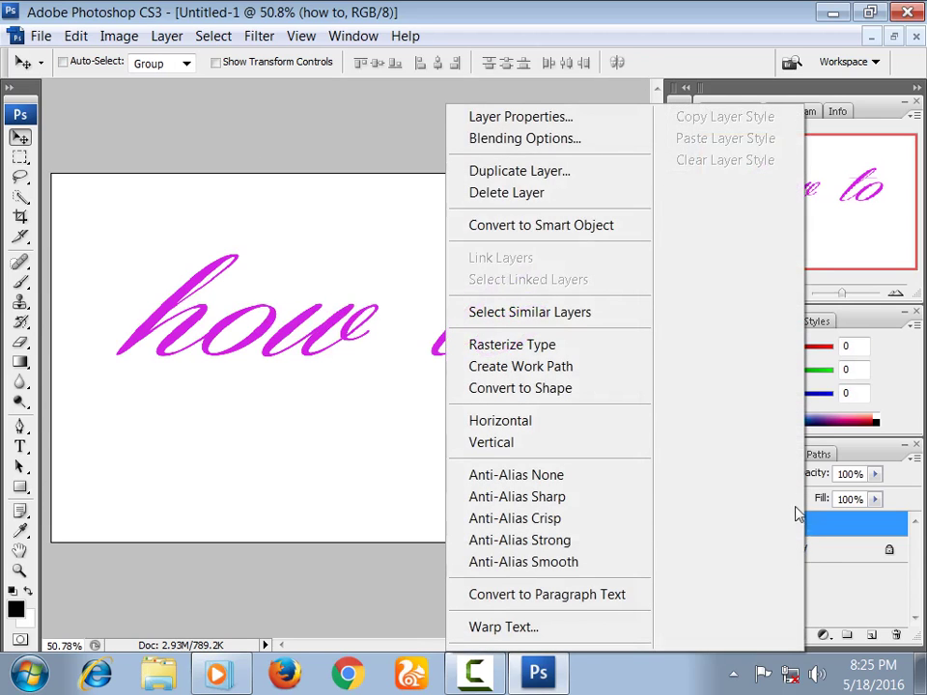
{"action": "left_click", "coordinate": [530, 140]}
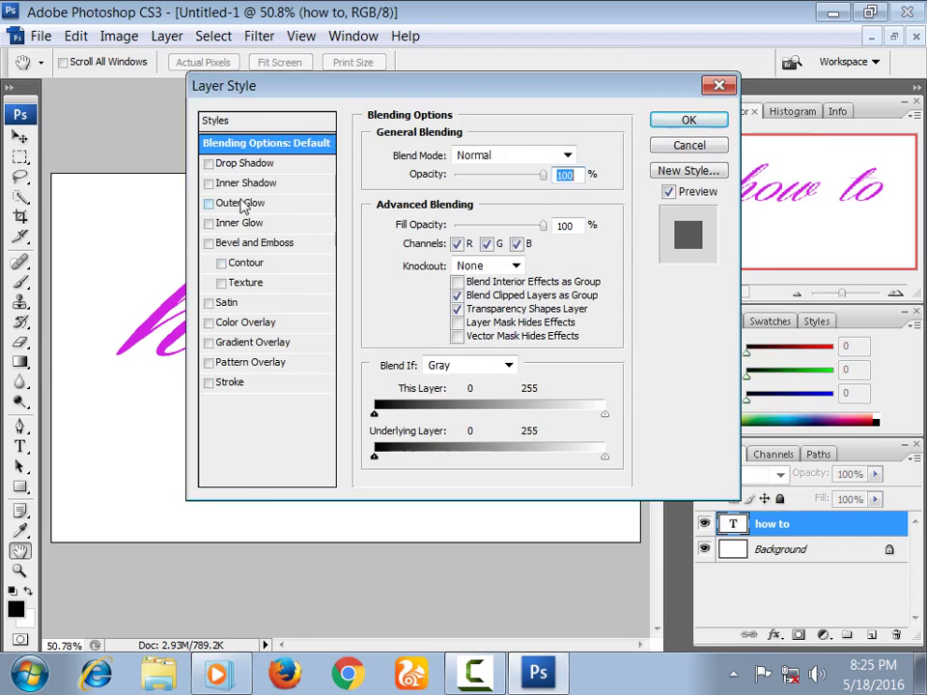
Enable Drop Shadow with 0 px size and a 36 px distance.
{"action": "left_click", "coordinate": [242, 166]}
{"action": "mouse_move", "coordinate": [431, 89]}
{"action": "left_mouse_down"}
{"action": "mouse_move", "coordinate": [592, 94]}
{"action": "mouse_move", "coordinate": [619, 164]}
{"action": "left_mouse_up"}
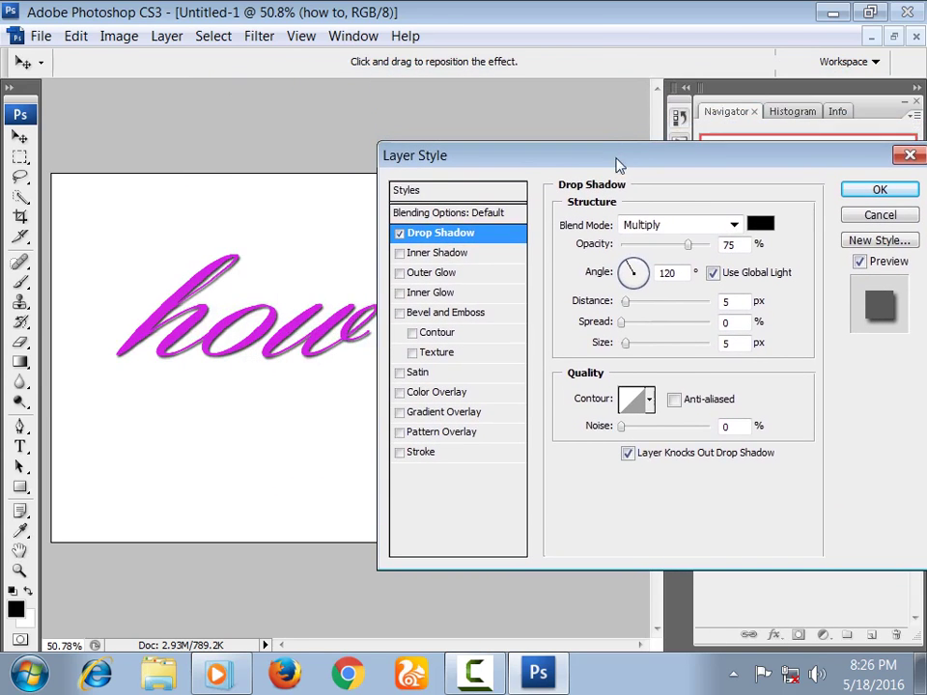
{"action": "left_click_drag", "start_coordinate": [628, 344], "coordinate": [599, 349]}
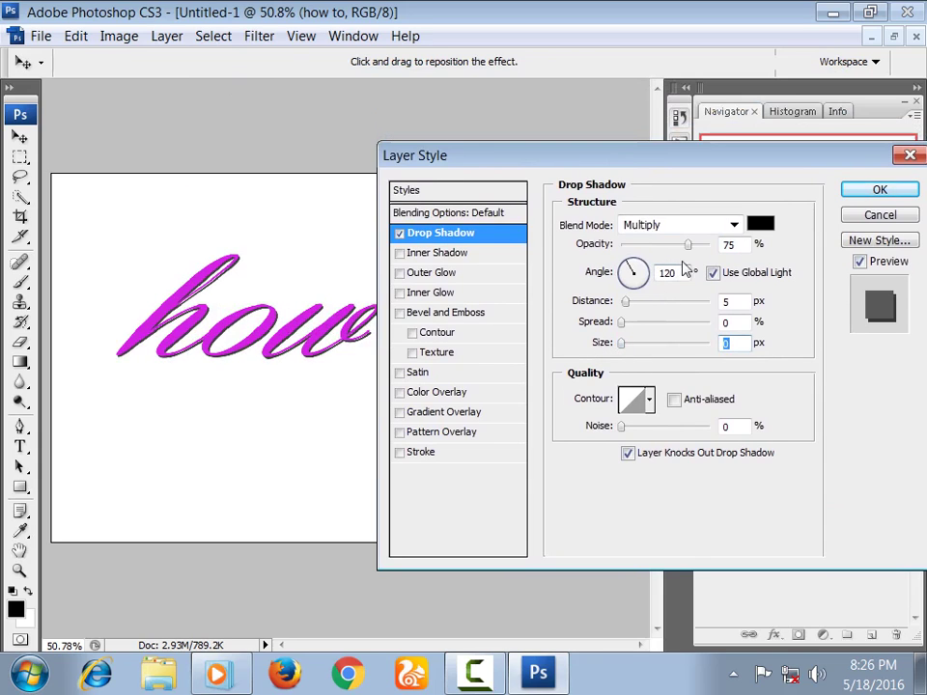
{"action": "left_click_drag", "start_coordinate": [688, 245], "coordinate": [650, 245]}
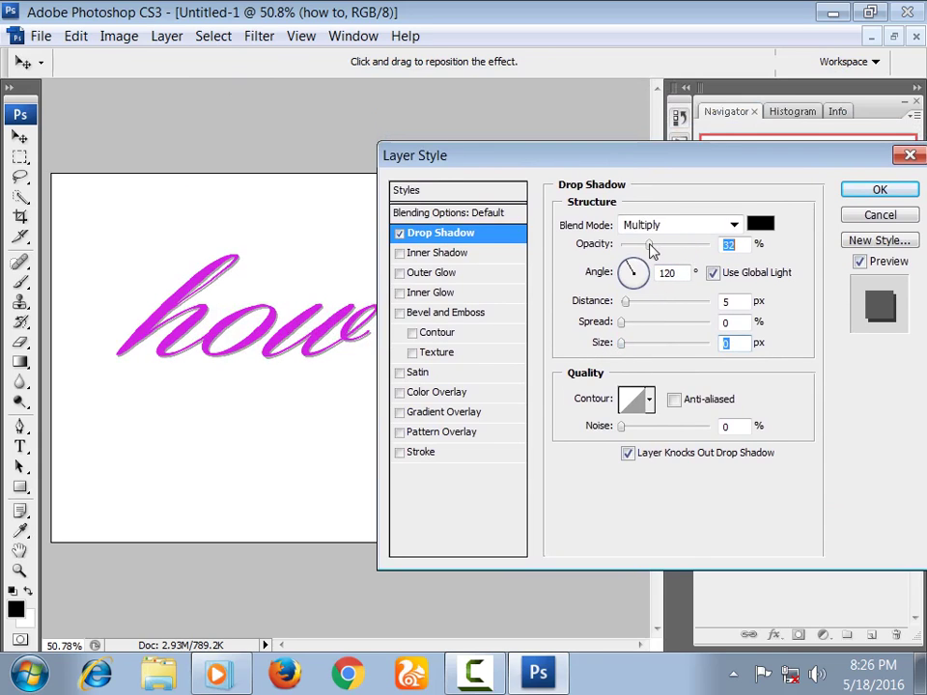
{"action": "mouse_move", "coordinate": [623, 302]}
{"action": "left_mouse_down"}
{"action": "mouse_move", "coordinate": [647, 307]}
{"action": "mouse_move", "coordinate": [635, 304]}
{"action": "left_mouse_up"}
{"action": "left_click", "coordinate": [641, 282]}
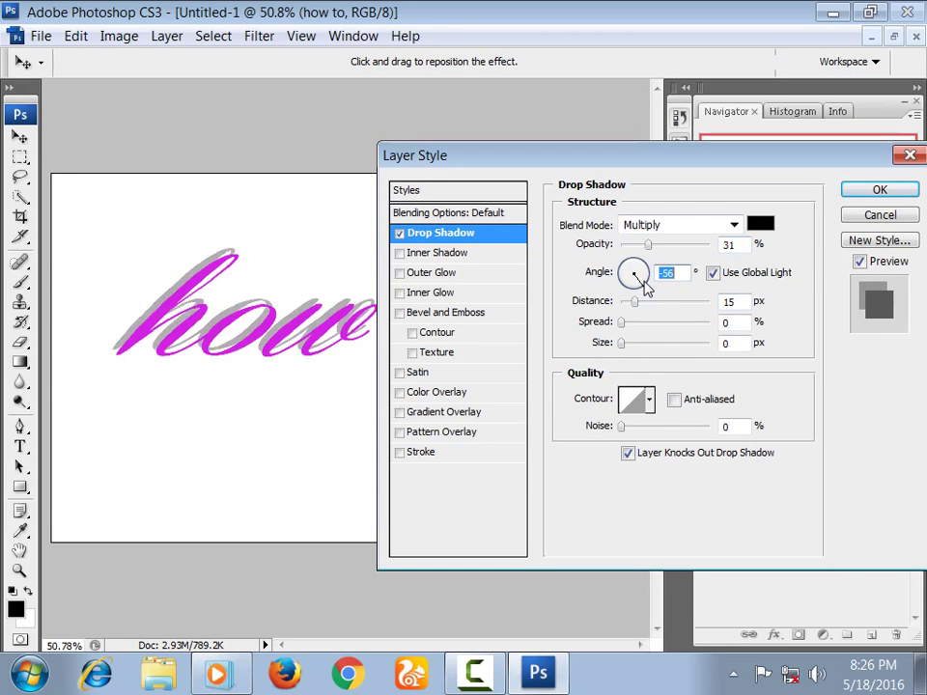
{"action": "left_click_drag", "start_coordinate": [635, 301], "coordinate": [655, 304]}
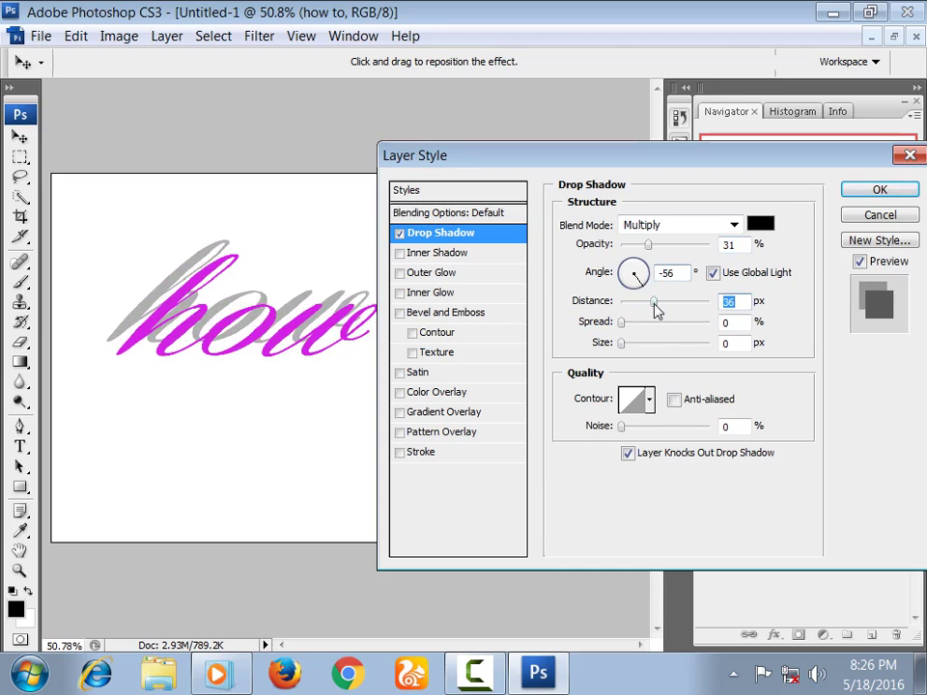
Set the shadow angle to -55° and opacity to 22%, tweak spread and size, and apply.
{"action": "left_click", "coordinate": [637, 288]}
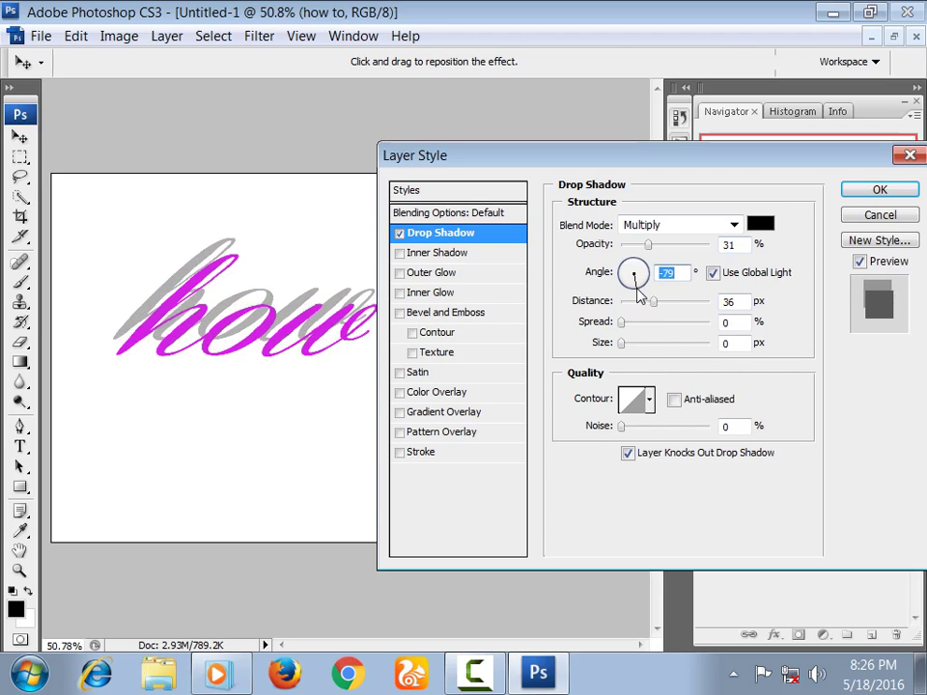
{"action": "left_click", "coordinate": [647, 280]}
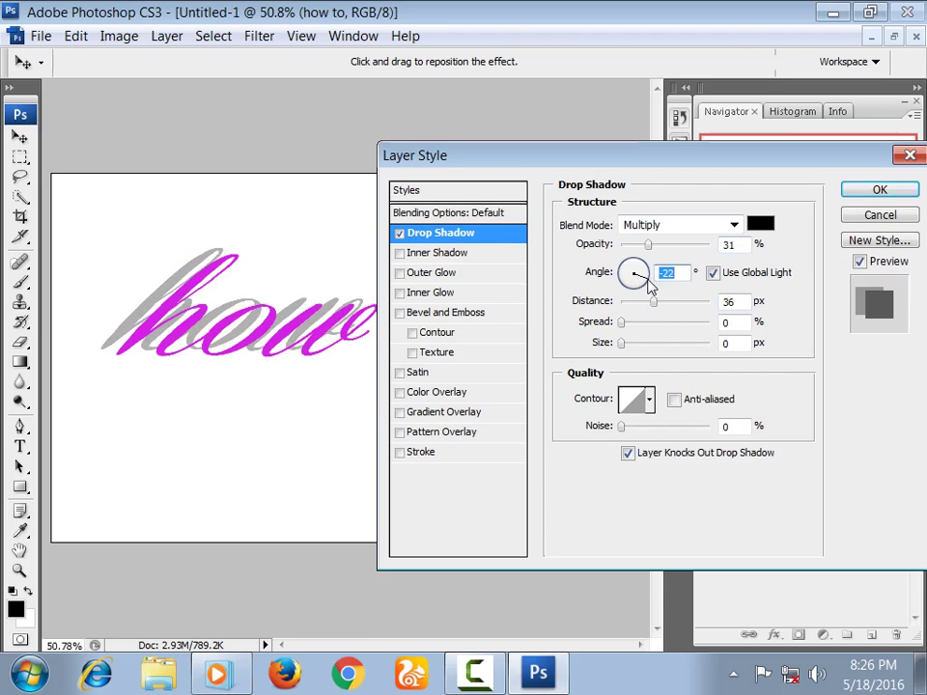
{"action": "left_click", "coordinate": [644, 291]}
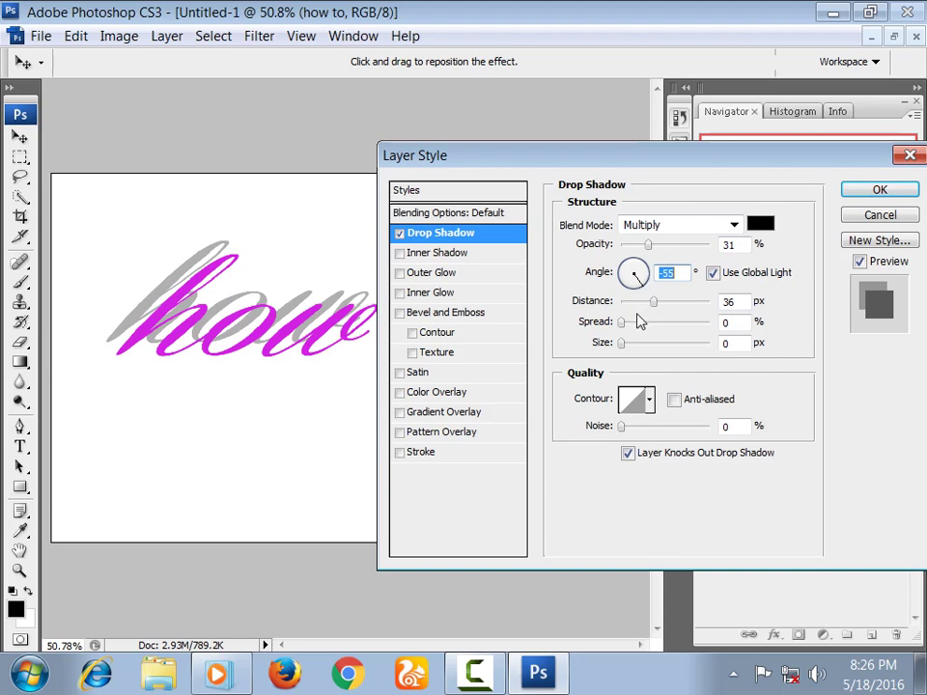
{"action": "mouse_move", "coordinate": [648, 245]}
{"action": "left_mouse_down"}
{"action": "mouse_move", "coordinate": [687, 249]}
{"action": "mouse_move", "coordinate": [656, 250]}
{"action": "left_mouse_up"}
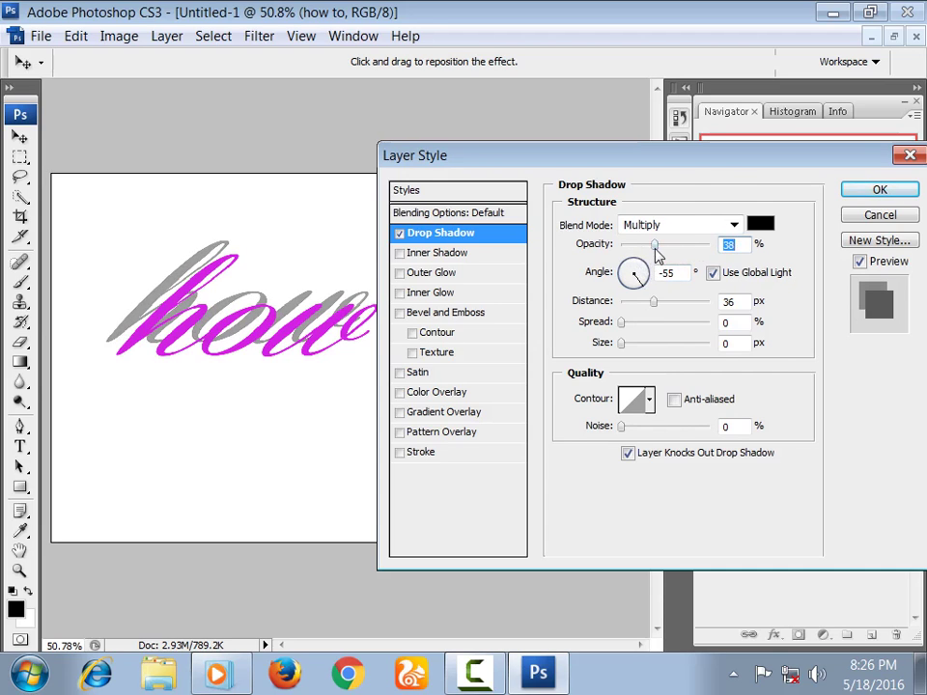
{"action": "left_click_drag", "start_coordinate": [654, 250], "coordinate": [640, 252]}
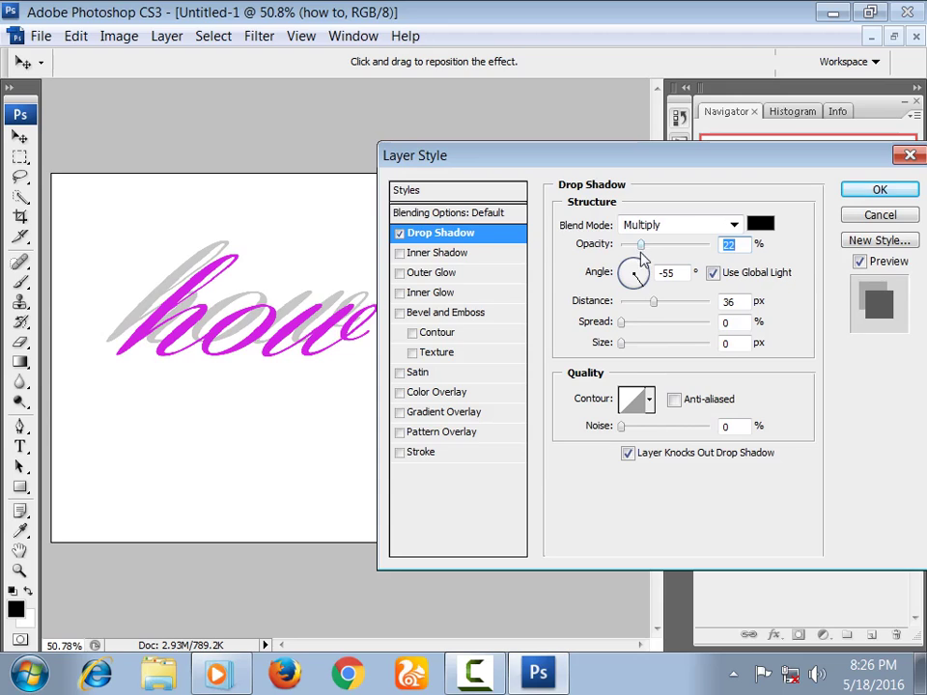
{"action": "mouse_move", "coordinate": [620, 326]}
{"action": "left_mouse_down"}
{"action": "mouse_move", "coordinate": [662, 328]}
{"action": "mouse_move", "coordinate": [619, 328]}
{"action": "left_mouse_up"}
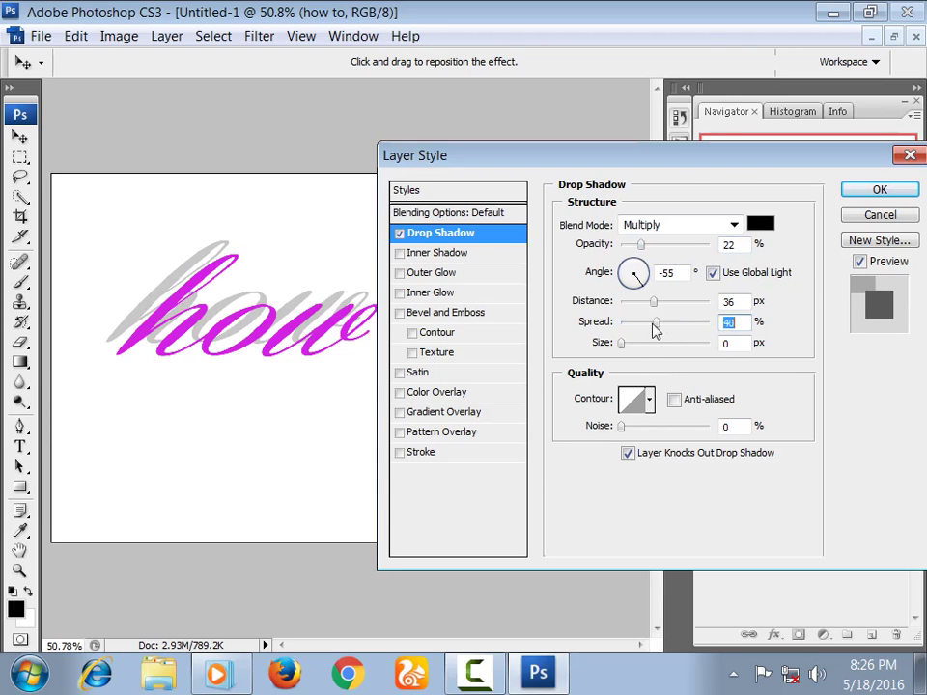
{"action": "mouse_move", "coordinate": [623, 344]}
{"action": "left_mouse_down"}
{"action": "mouse_move", "coordinate": [645, 355]}
{"action": "mouse_move", "coordinate": [600, 359]}
{"action": "left_mouse_up"}
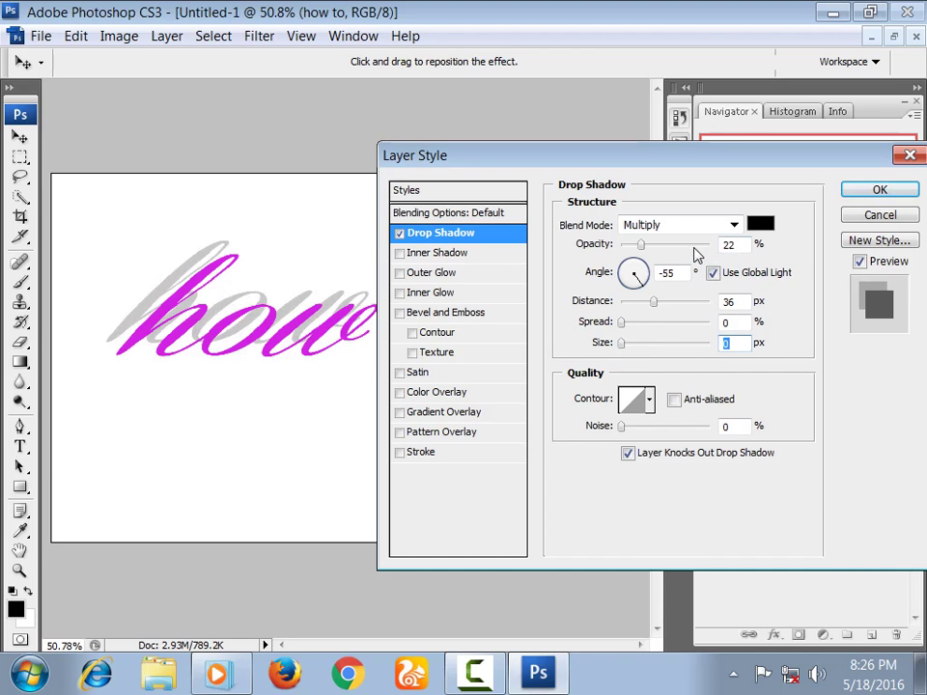
{"action": "left_click", "coordinate": [875, 192]}
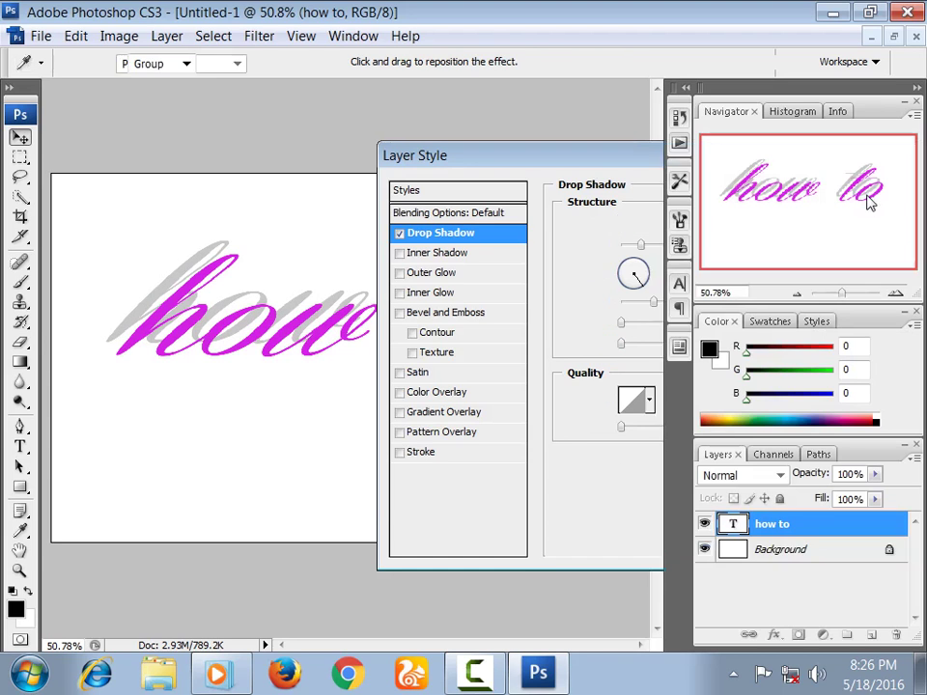
Reopen Layer Style and add Bevel and Emboss plus a black-to-white Gradient Overlay.
{"action": "right_click", "coordinate": [794, 531]}
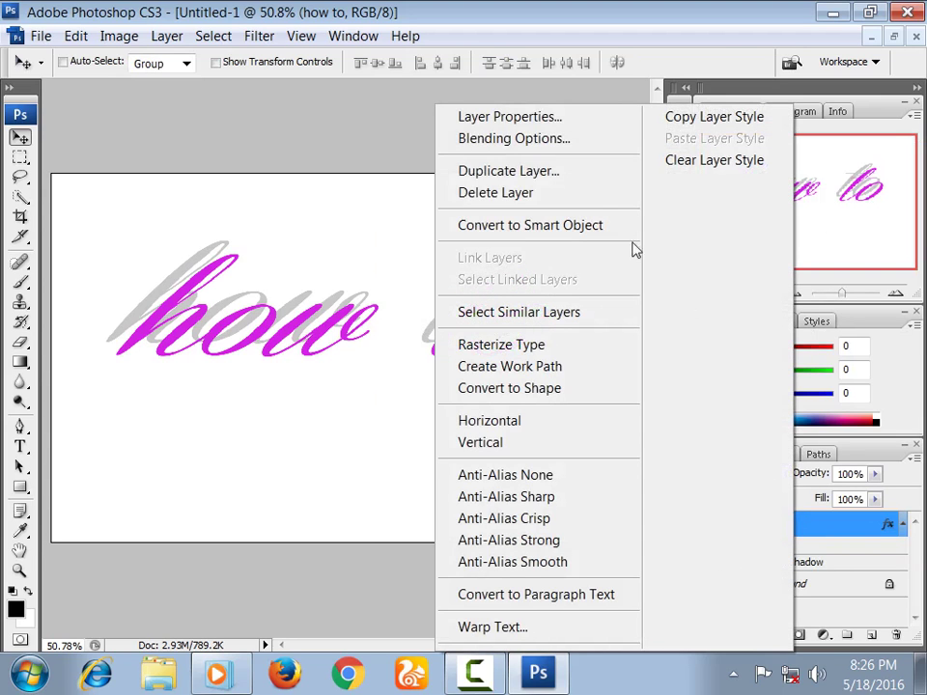
{"action": "left_click", "coordinate": [552, 141]}
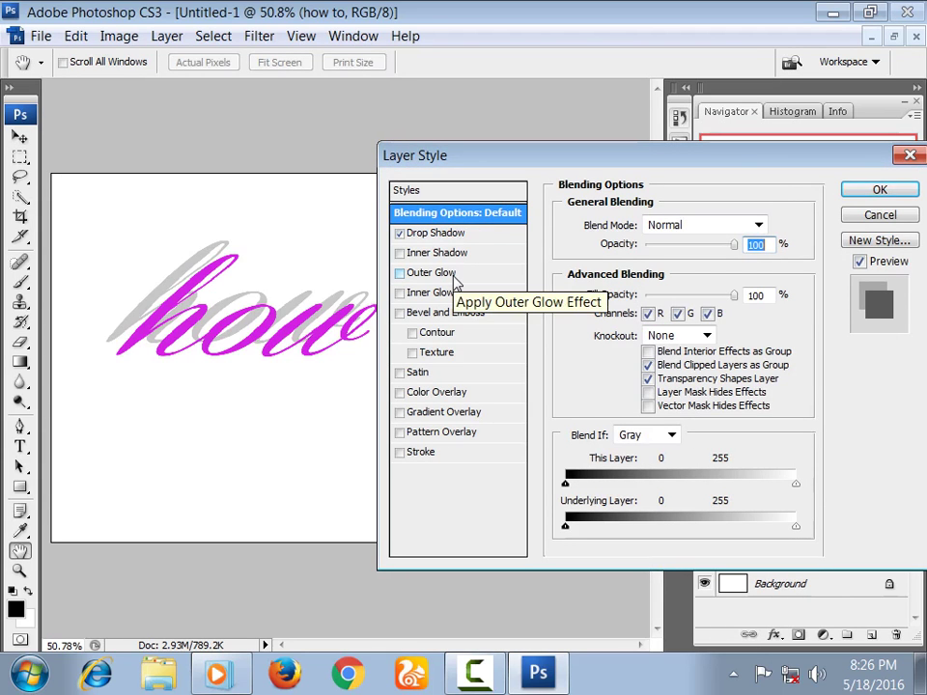
{"action": "left_click", "coordinate": [405, 313]}
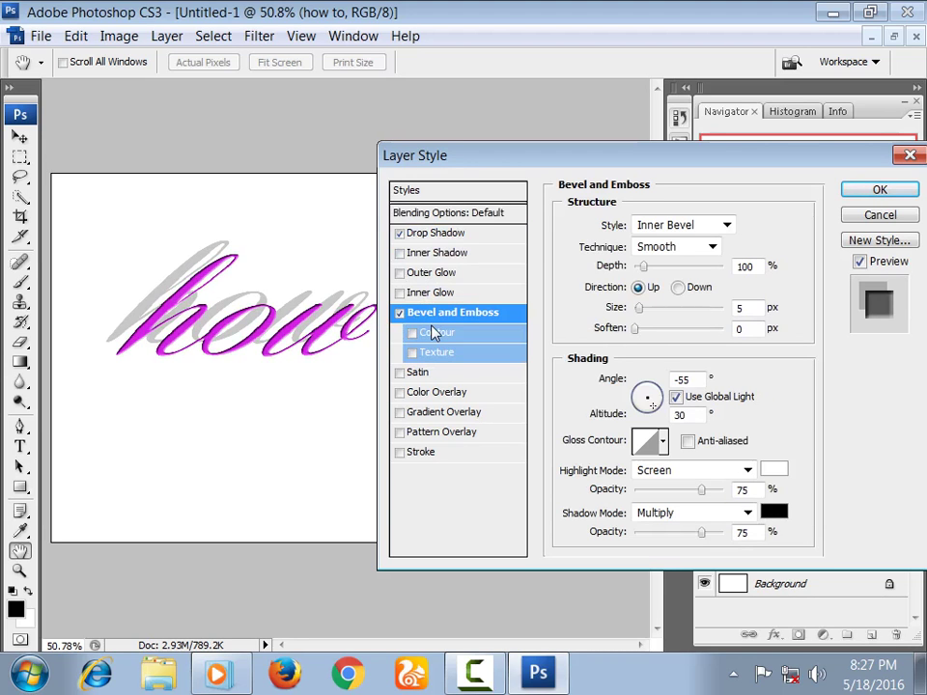
{"action": "left_click", "coordinate": [427, 417]}
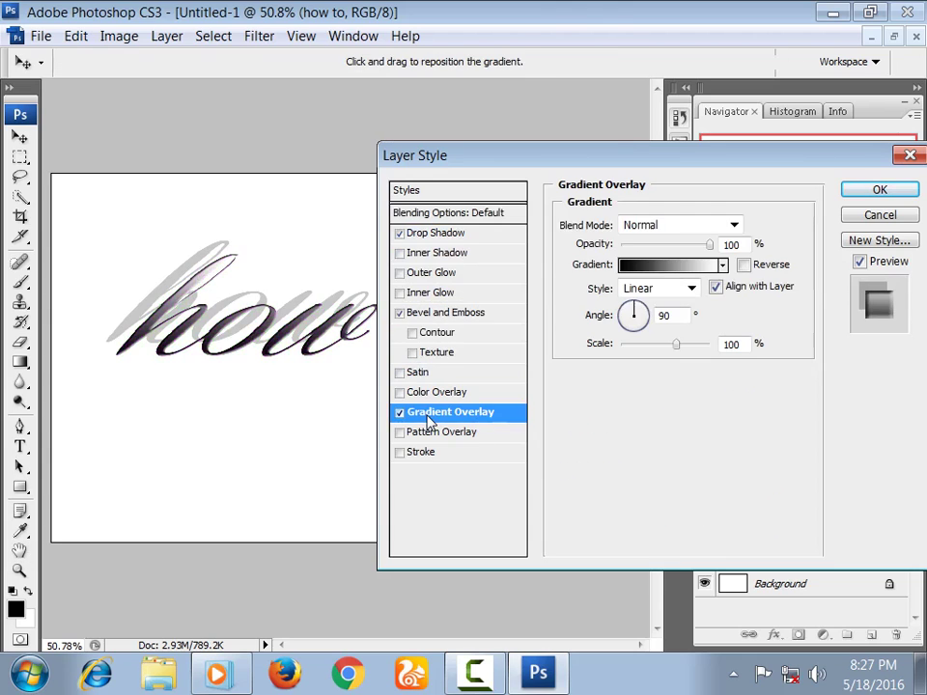
{"action": "left_click", "coordinate": [656, 266]}
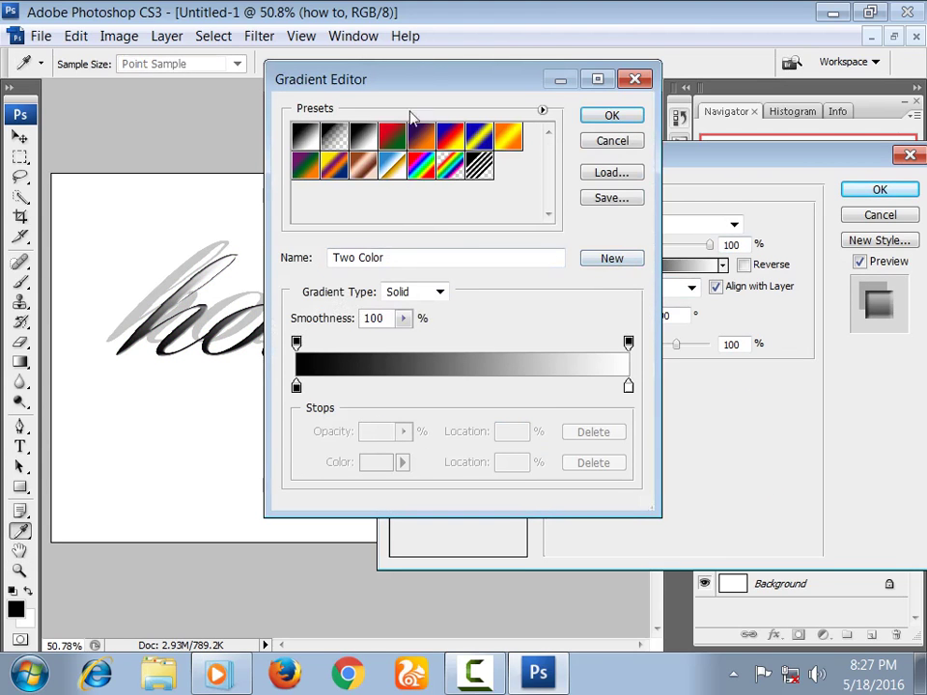
Change the gradient's left black stop to a pink magenta.
{"action": "mouse_move", "coordinate": [437, 88]}
{"action": "left_mouse_down"}
{"action": "mouse_move", "coordinate": [726, 314]}
{"action": "mouse_move", "coordinate": [552, 217]}
{"action": "left_mouse_up"}
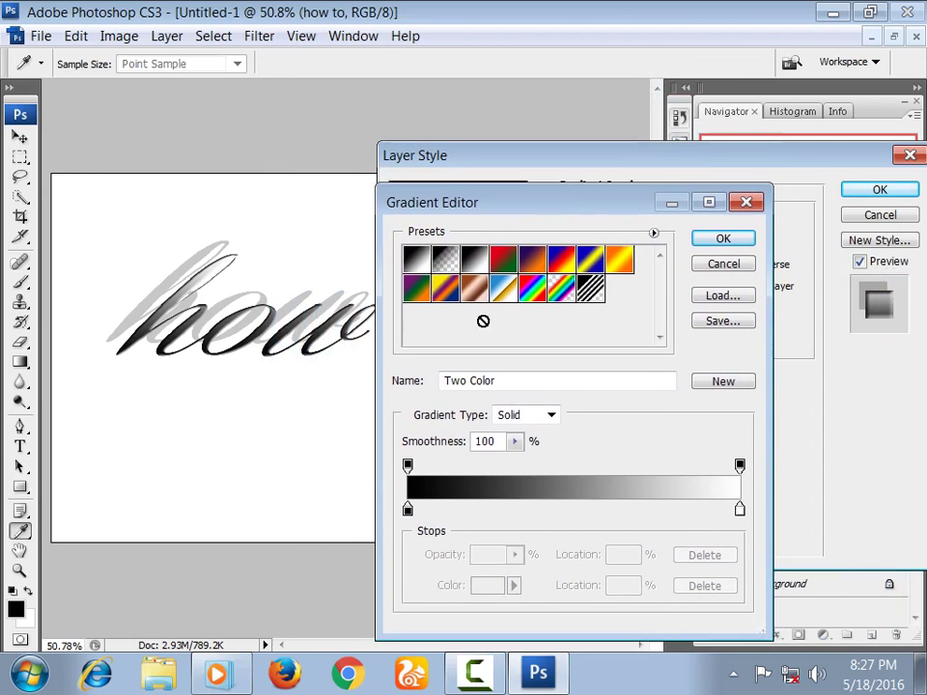
{"action": "left_click", "coordinate": [408, 509]}
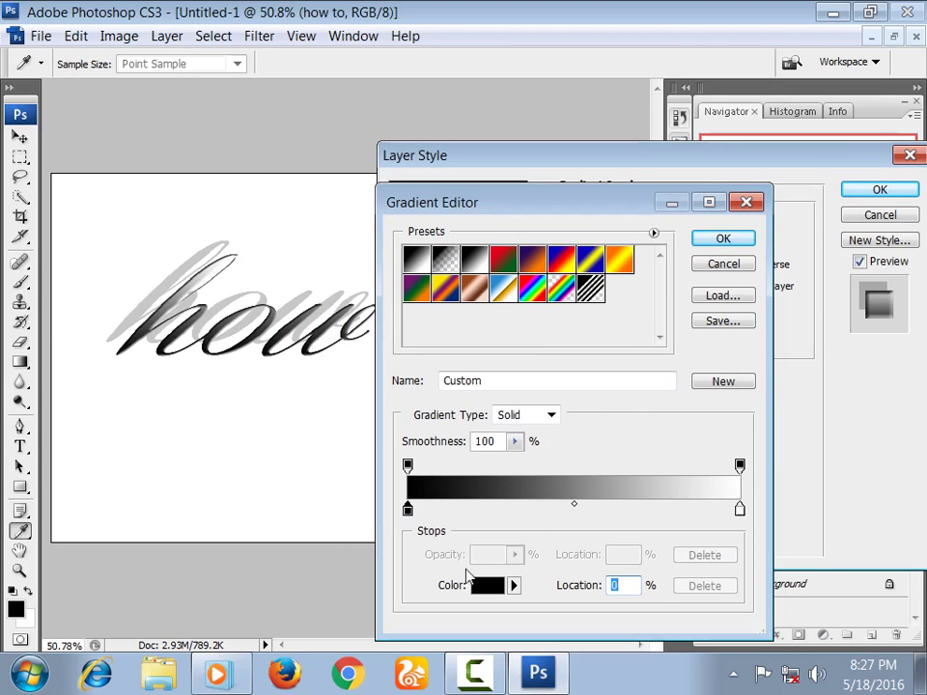
{"action": "left_click", "coordinate": [479, 587]}
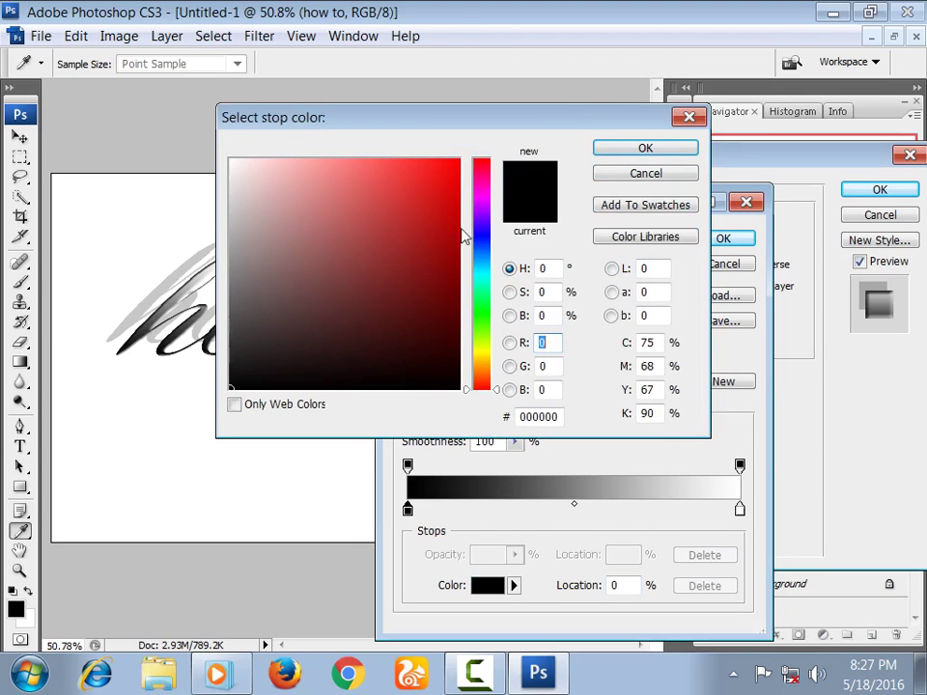
{"action": "left_click_drag", "start_coordinate": [489, 211], "coordinate": [489, 203]}
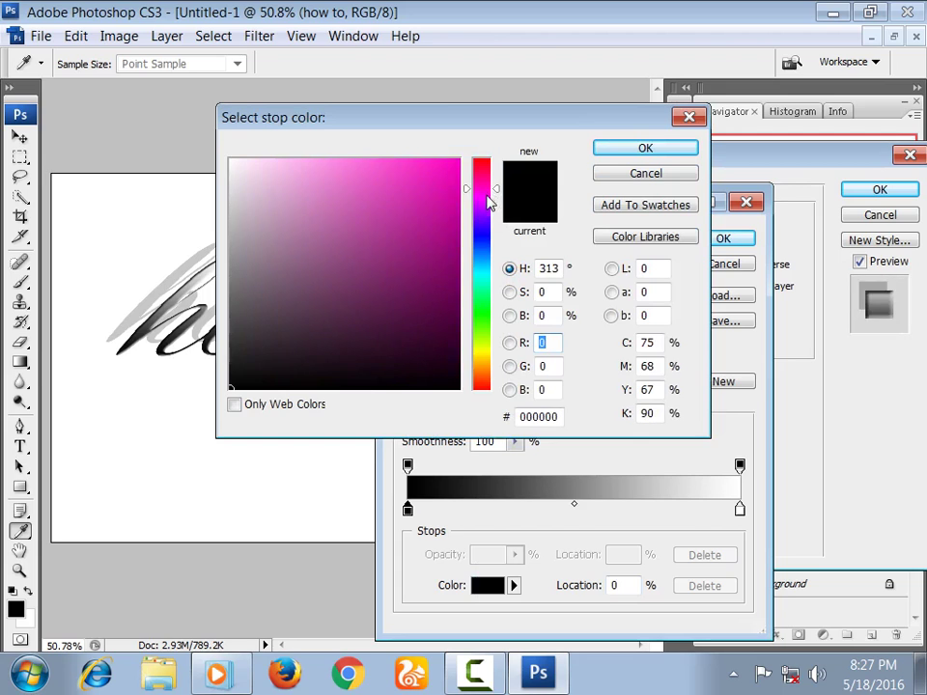
{"action": "left_click", "coordinate": [447, 217]}
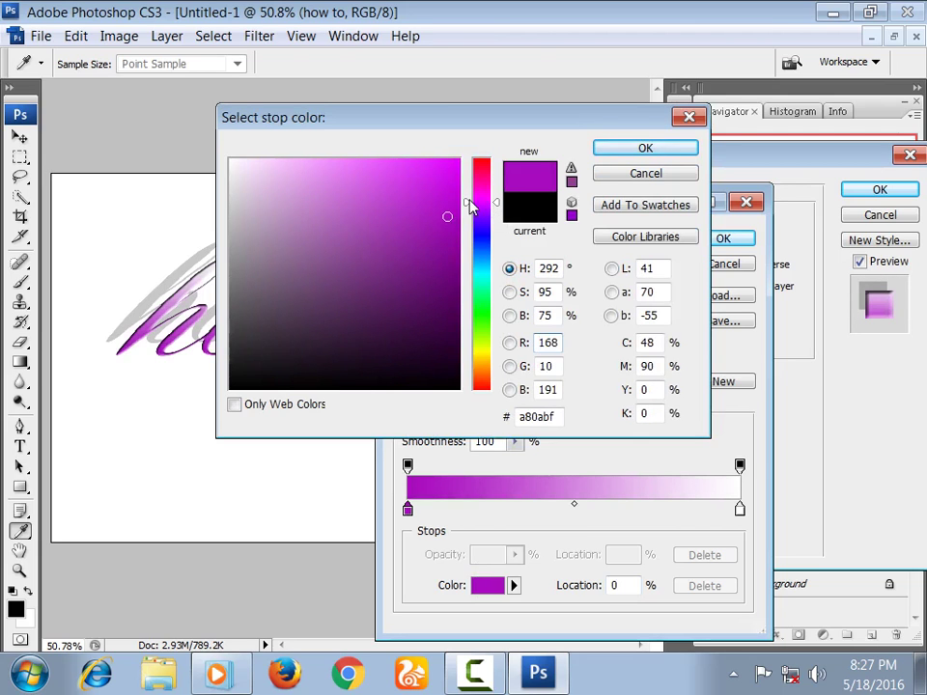
{"action": "left_click", "coordinate": [442, 170]}
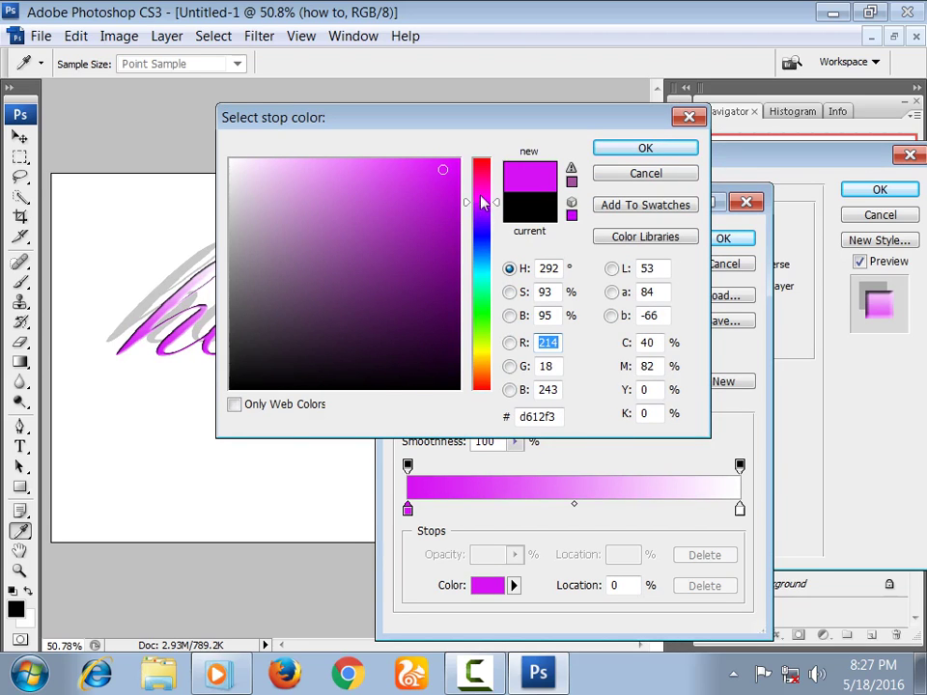
{"action": "left_click_drag", "start_coordinate": [496, 210], "coordinate": [490, 193]}
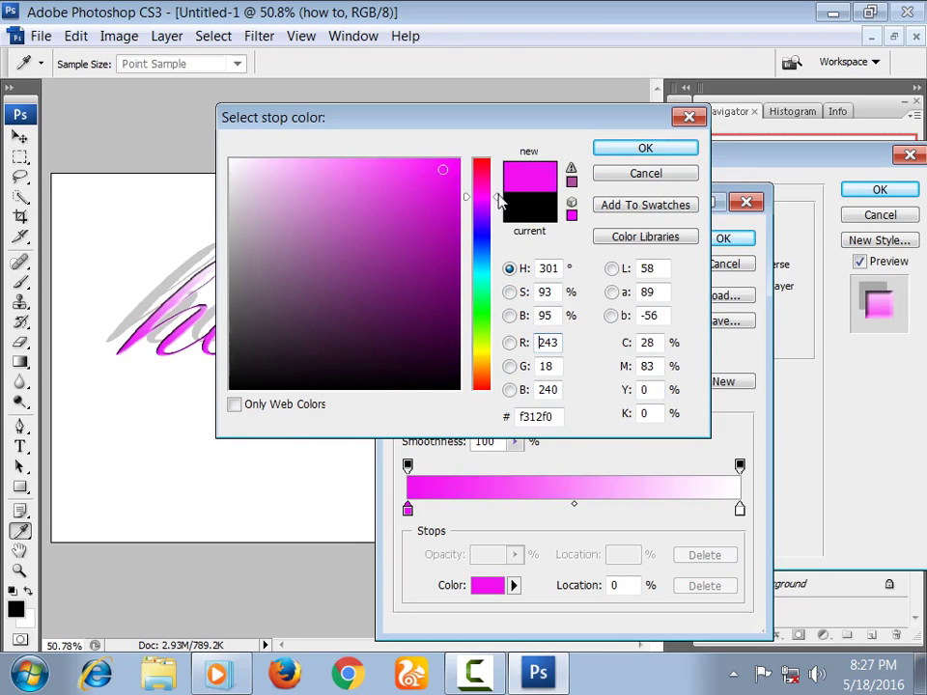
{"action": "left_click", "coordinate": [625, 152]}
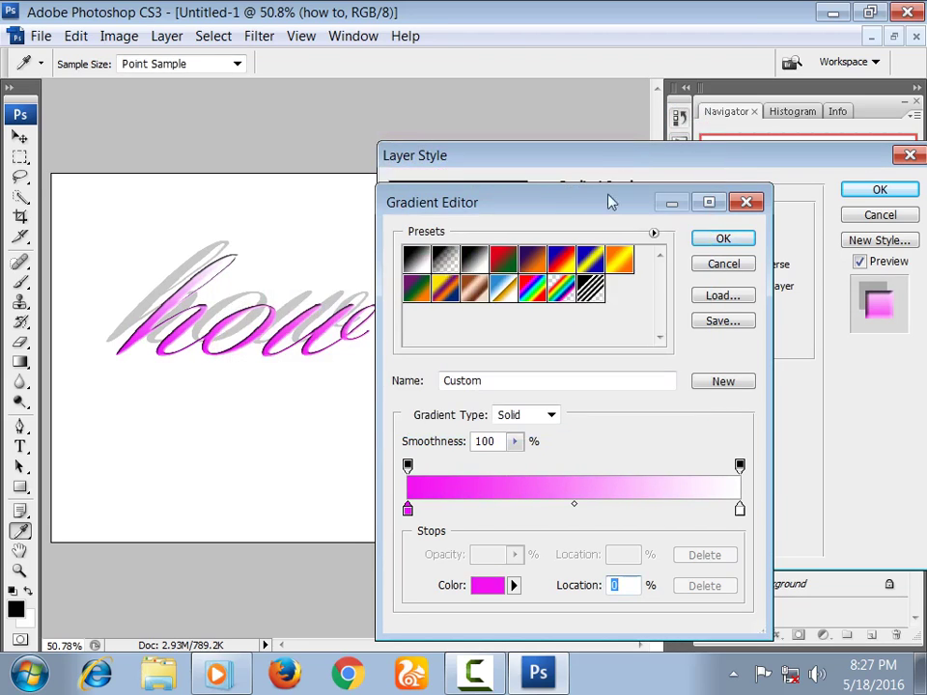
Add several magenta stops and shift the white stop along the gradient bar.
{"action": "left_click_drag", "start_coordinate": [739, 509], "coordinate": [538, 509]}
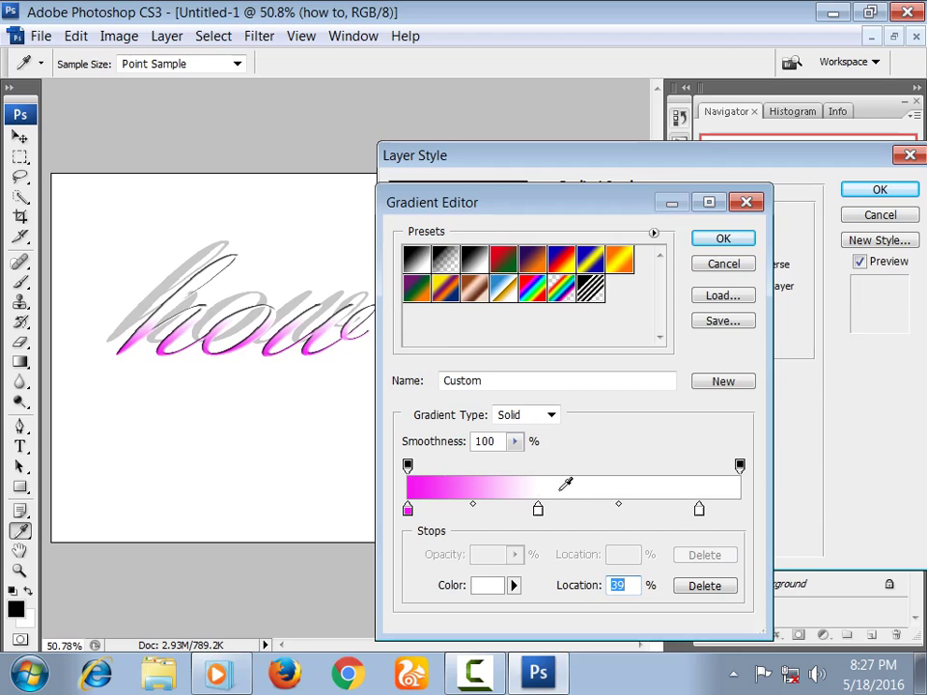
{"action": "mouse_move", "coordinate": [408, 509]}
{"action": "left_mouse_down"}
{"action": "mouse_move", "coordinate": [610, 524]}
{"action": "mouse_move", "coordinate": [435, 490]}
{"action": "left_mouse_up"}
{"action": "left_click", "coordinate": [442, 509]}
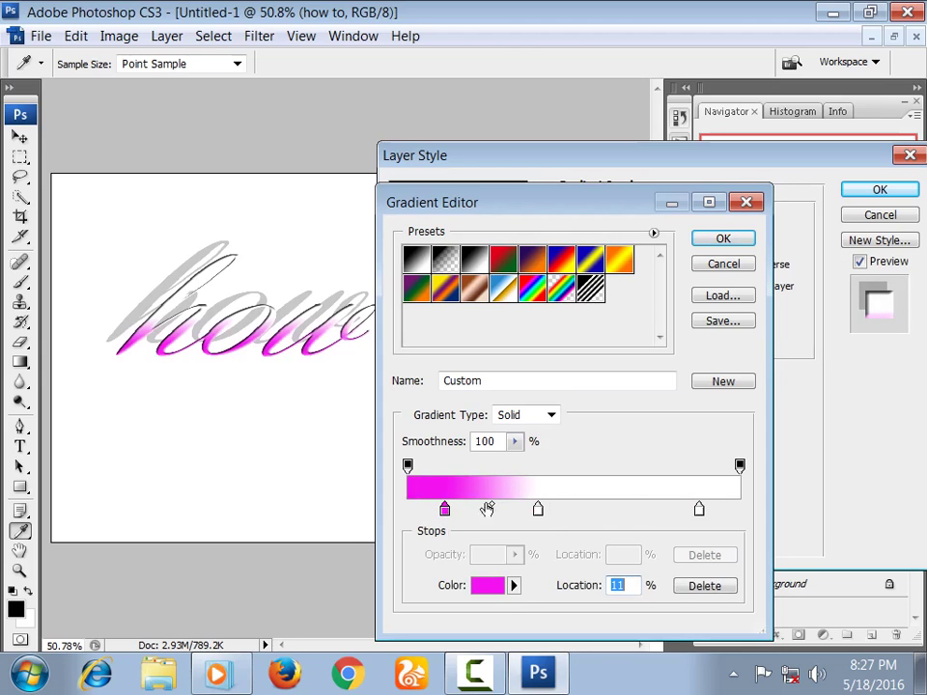
{"action": "left_click", "coordinate": [545, 509]}
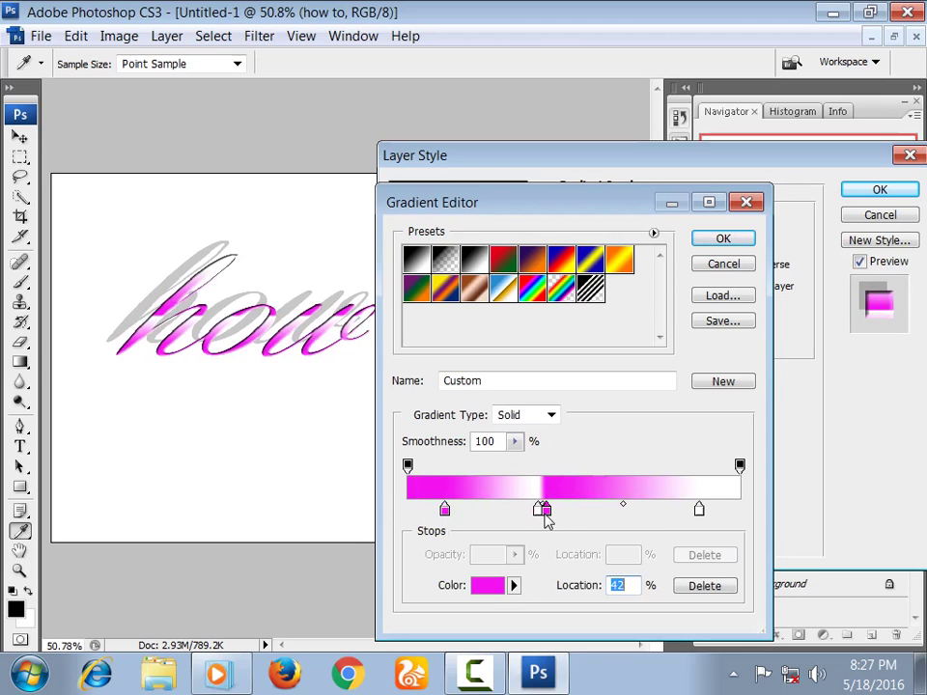
{"action": "mouse_move", "coordinate": [540, 512]}
{"action": "left_mouse_down"}
{"action": "mouse_move", "coordinate": [573, 519]}
{"action": "mouse_move", "coordinate": [471, 512]}
{"action": "left_mouse_up"}
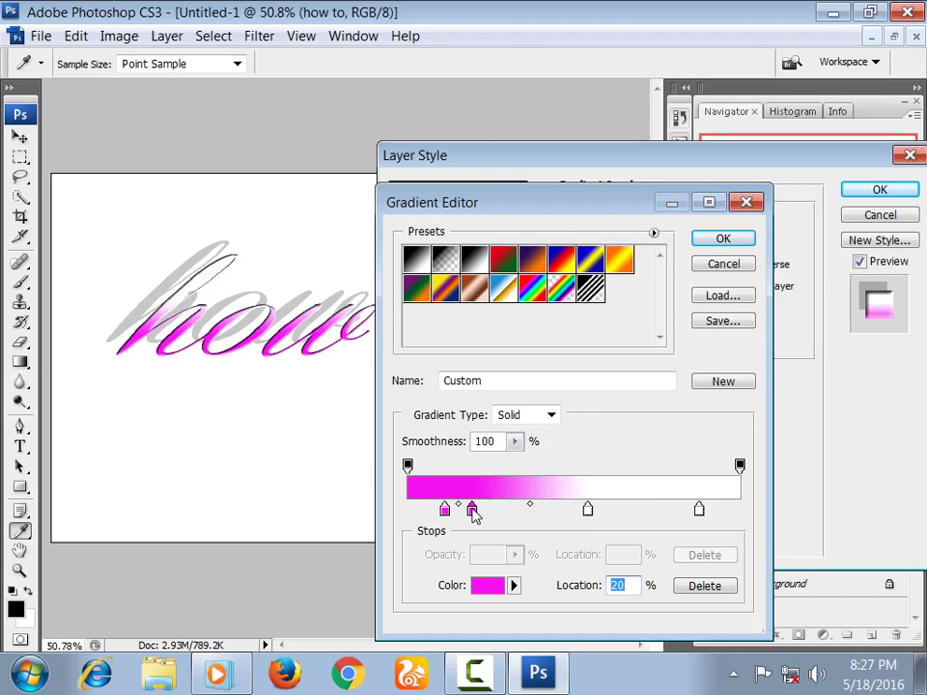
{"action": "left_click", "coordinate": [590, 512]}
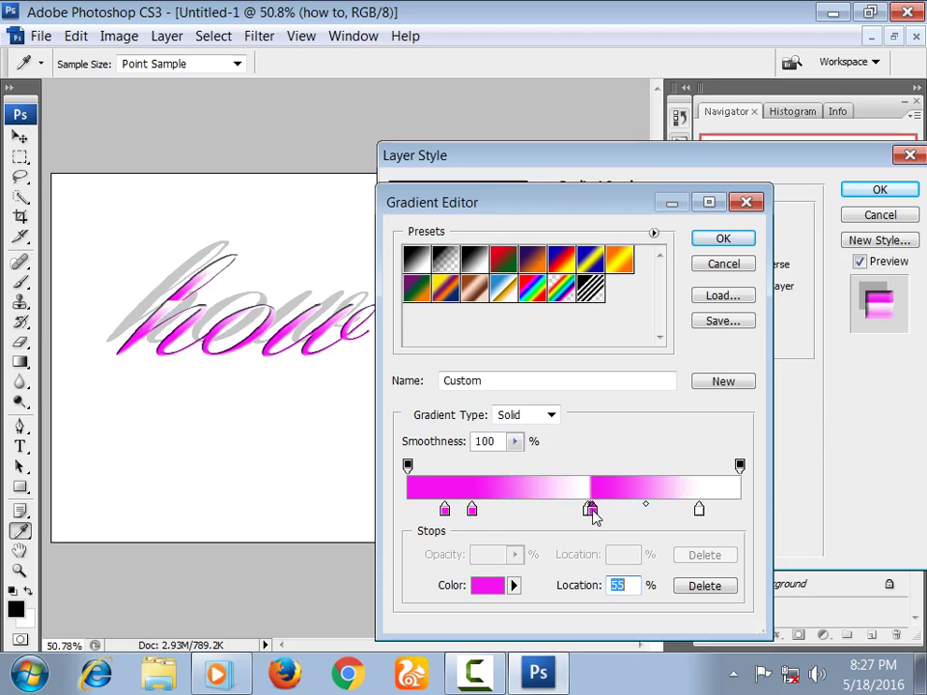
{"action": "left_click_drag", "start_coordinate": [588, 512], "coordinate": [347, 498]}
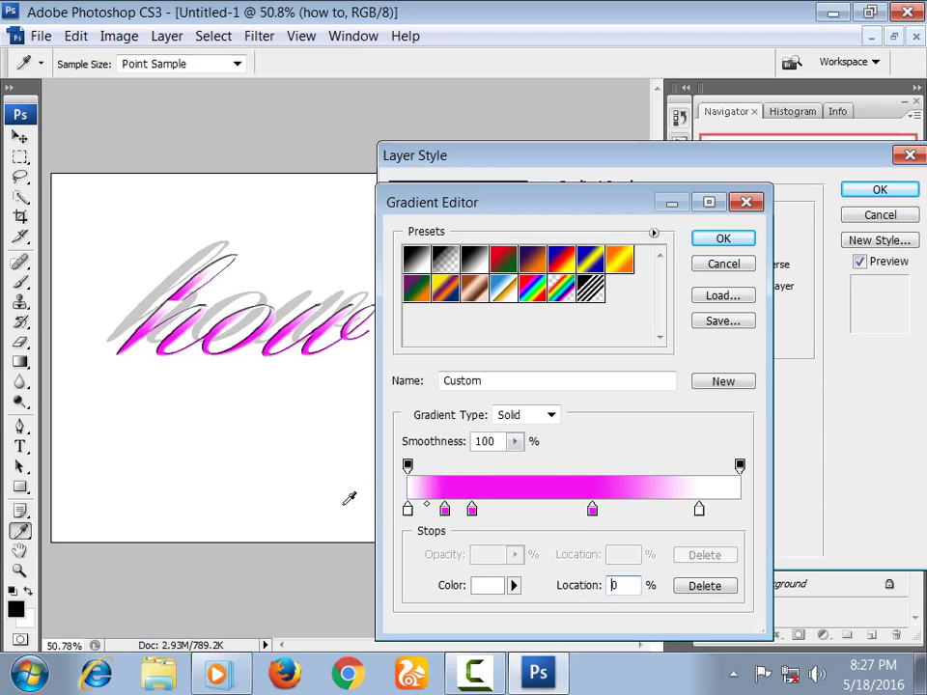
{"action": "mouse_move", "coordinate": [444, 509]}
{"action": "left_mouse_down"}
{"action": "mouse_move", "coordinate": [473, 510]}
{"action": "mouse_move", "coordinate": [394, 514]}
{"action": "left_mouse_up"}
{"action": "left_click", "coordinate": [484, 510]}
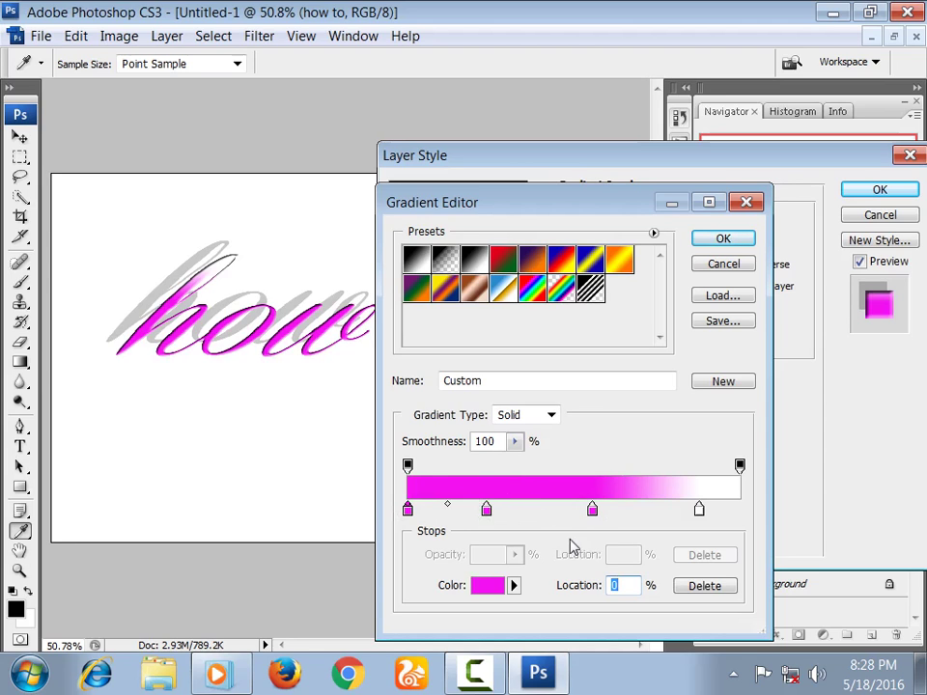
Settle the stops with magenta at the left end and white at 58%.
{"action": "left_click_drag", "start_coordinate": [699, 510], "coordinate": [752, 506]}
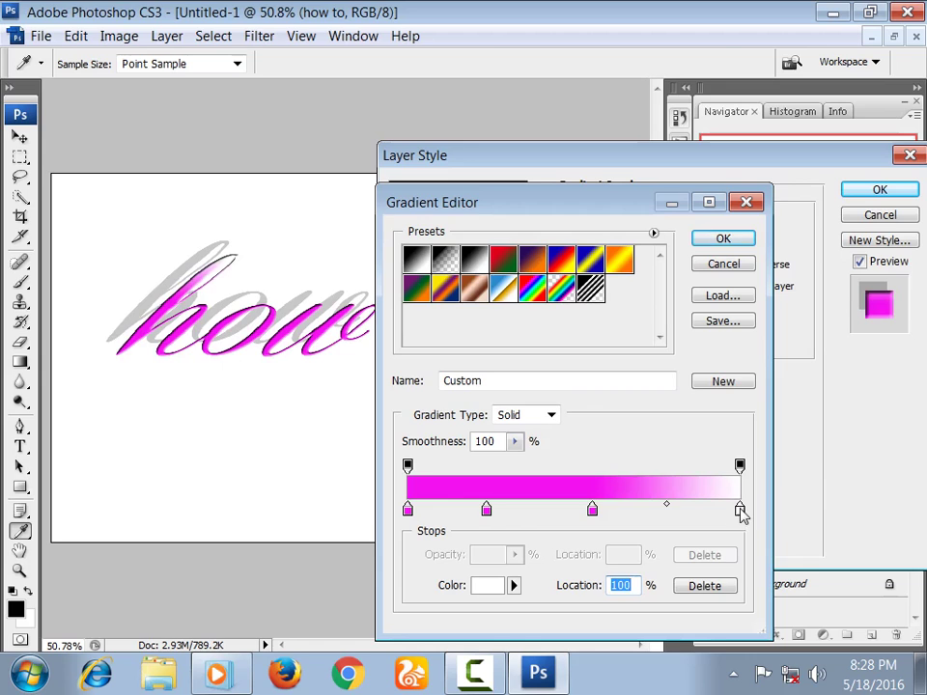
{"action": "left_click_drag", "start_coordinate": [740, 510], "coordinate": [594, 512]}
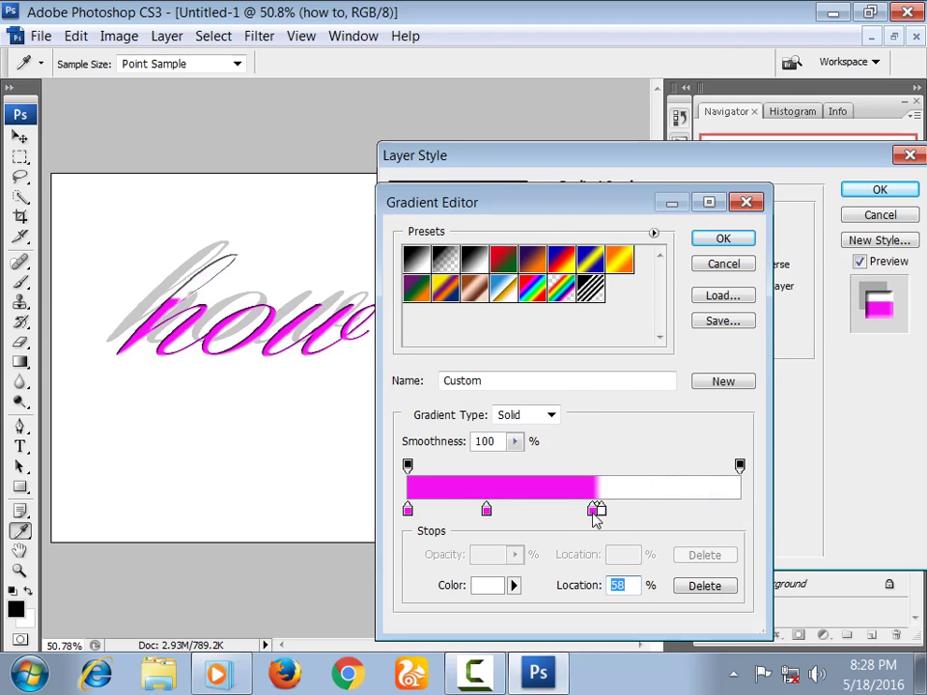
{"action": "left_click_drag", "start_coordinate": [593, 512], "coordinate": [386, 513]}
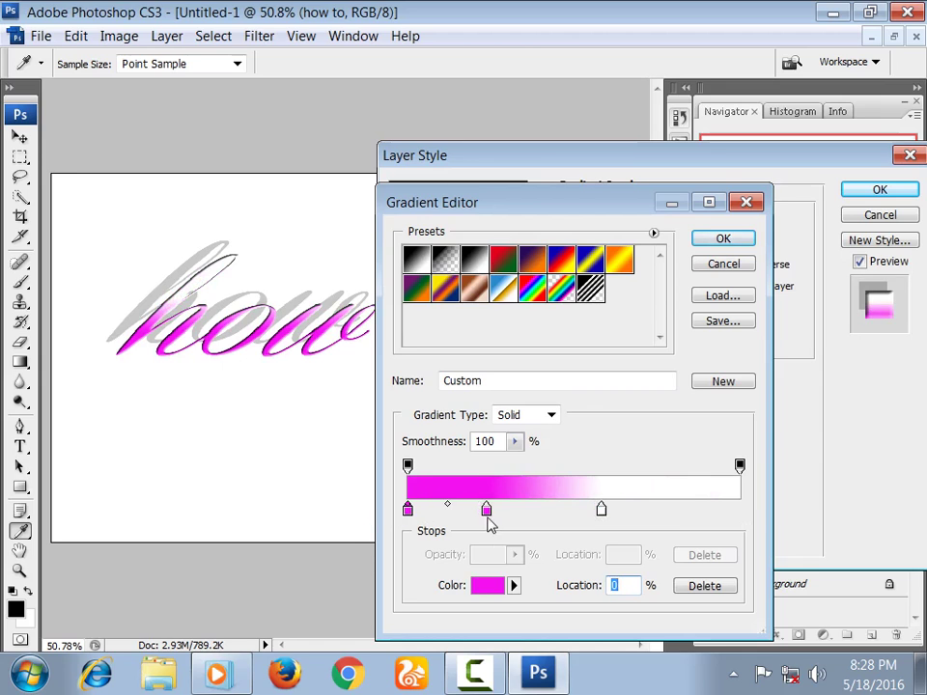
{"action": "left_click_drag", "start_coordinate": [488, 512], "coordinate": [414, 509]}
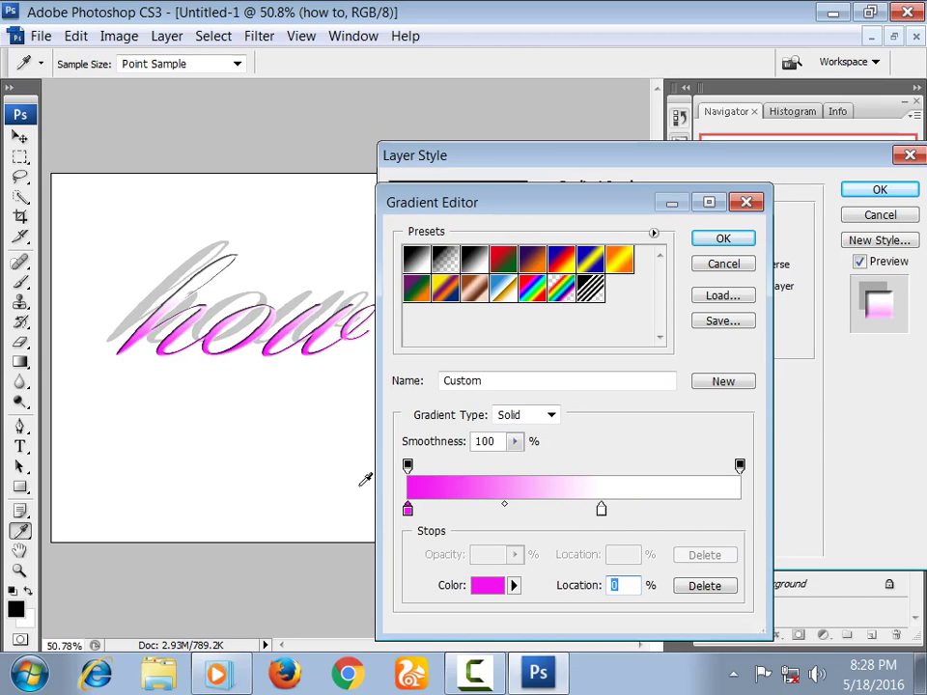
{"action": "left_click", "coordinate": [600, 509]}
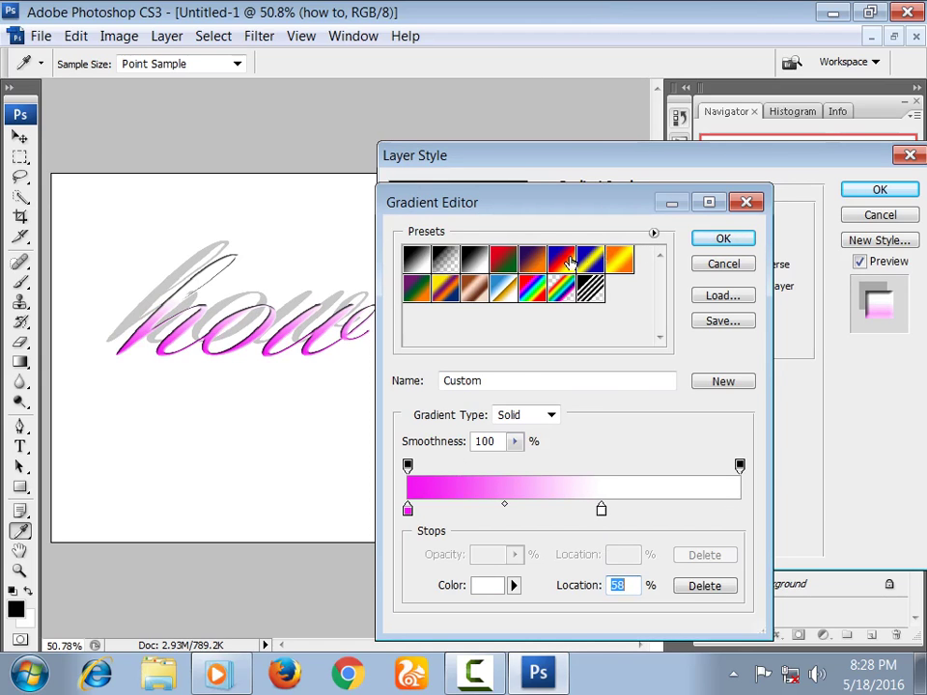
Preview the Blue-Yellow-Blue, Violet-Orange, Red-Green, Copper and Chrome gradient presets.
{"action": "left_click", "coordinate": [591, 260]}
{"action": "left_click", "coordinate": [558, 262]}
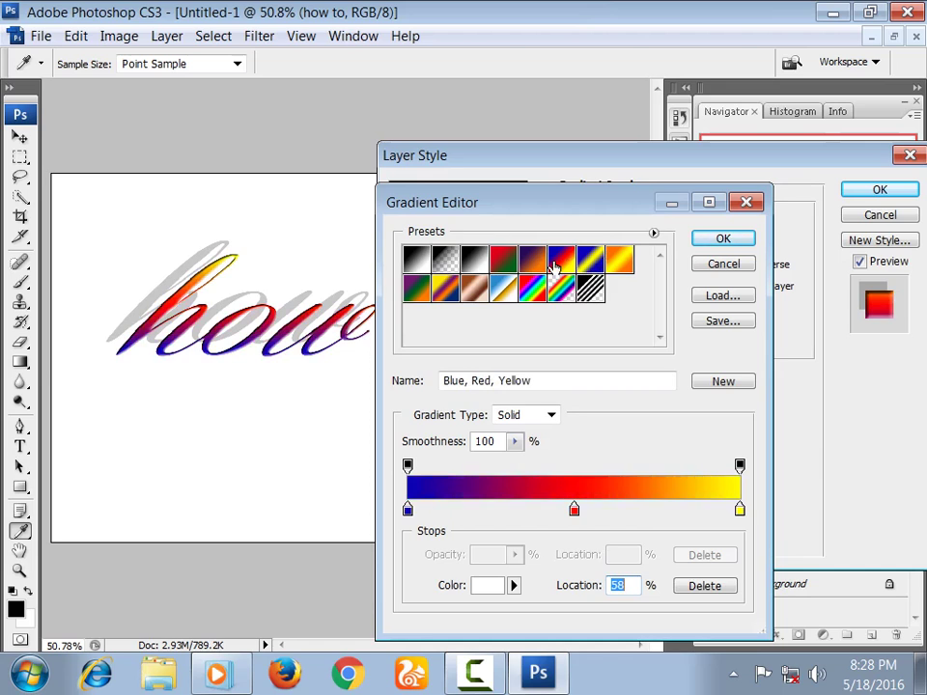
{"action": "left_click", "coordinate": [531, 261]}
{"action": "left_click", "coordinate": [500, 261]}
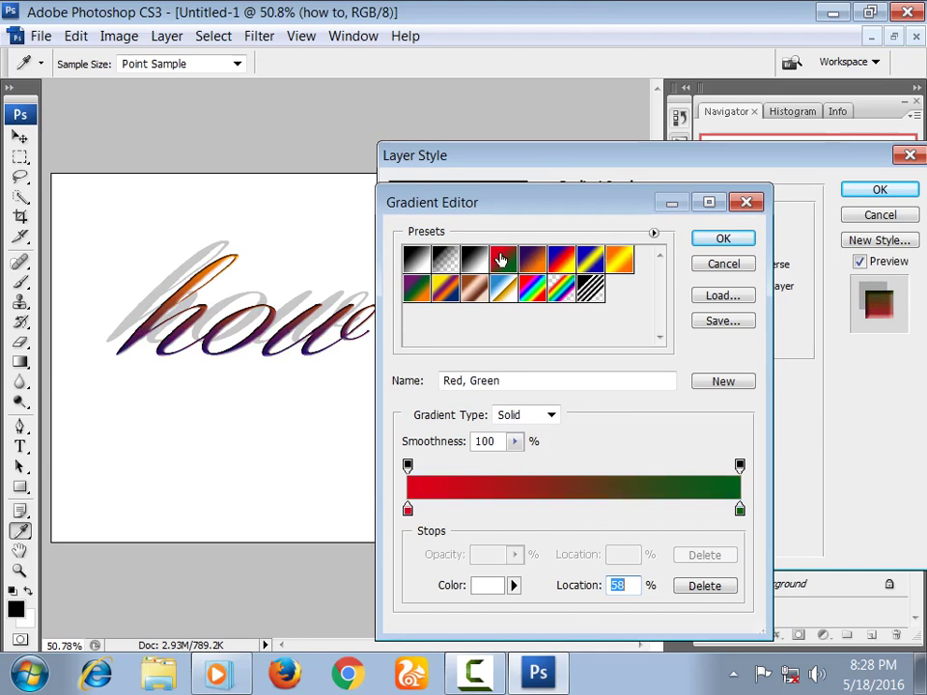
{"action": "left_click", "coordinate": [428, 292]}
{"action": "left_click", "coordinate": [446, 290]}
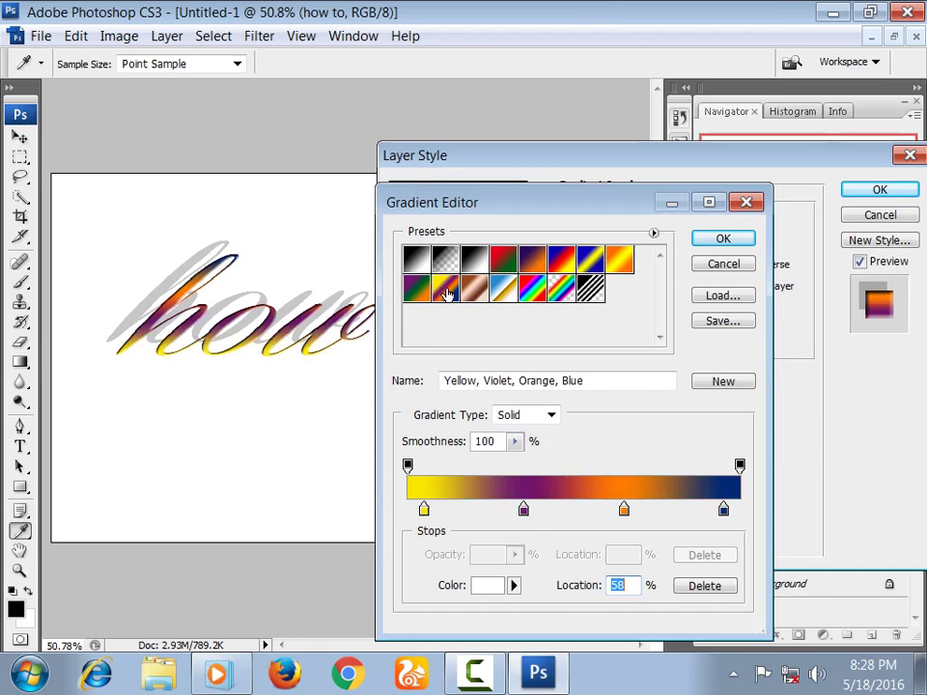
{"action": "left_click", "coordinate": [474, 290]}
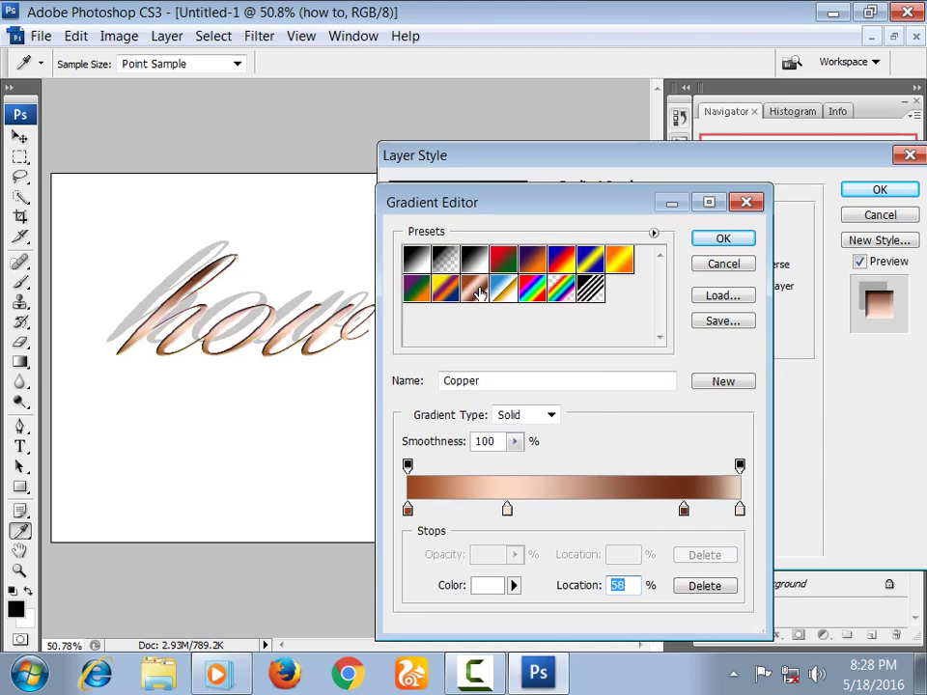
{"action": "left_click", "coordinate": [501, 293]}
Compare Spectrum with the transparent presets, then choose Spectrum and confirm it.
{"action": "left_click", "coordinate": [542, 298]}
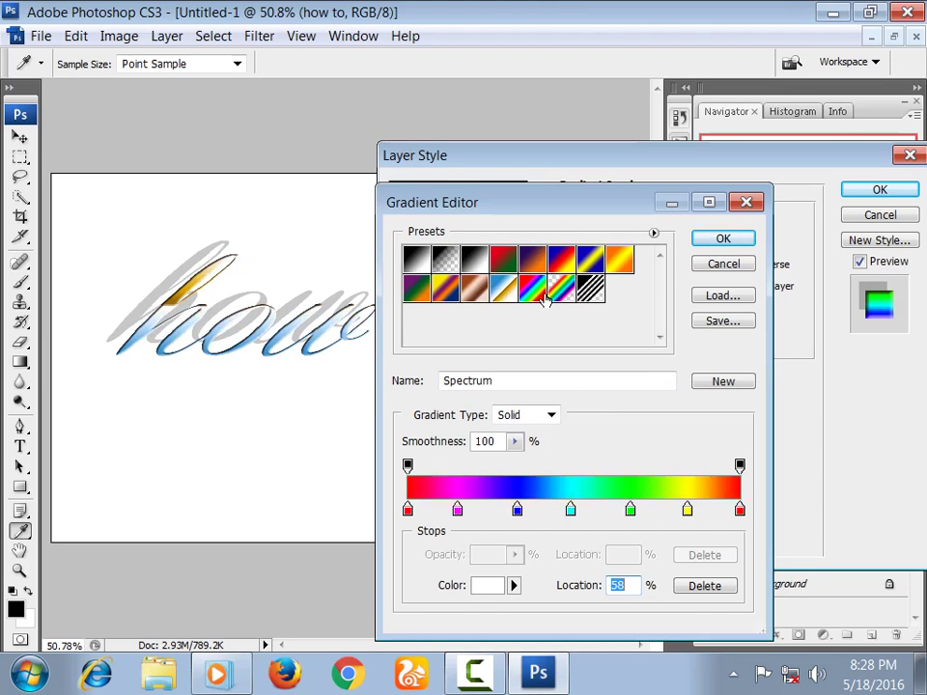
{"action": "left_click", "coordinate": [567, 287]}
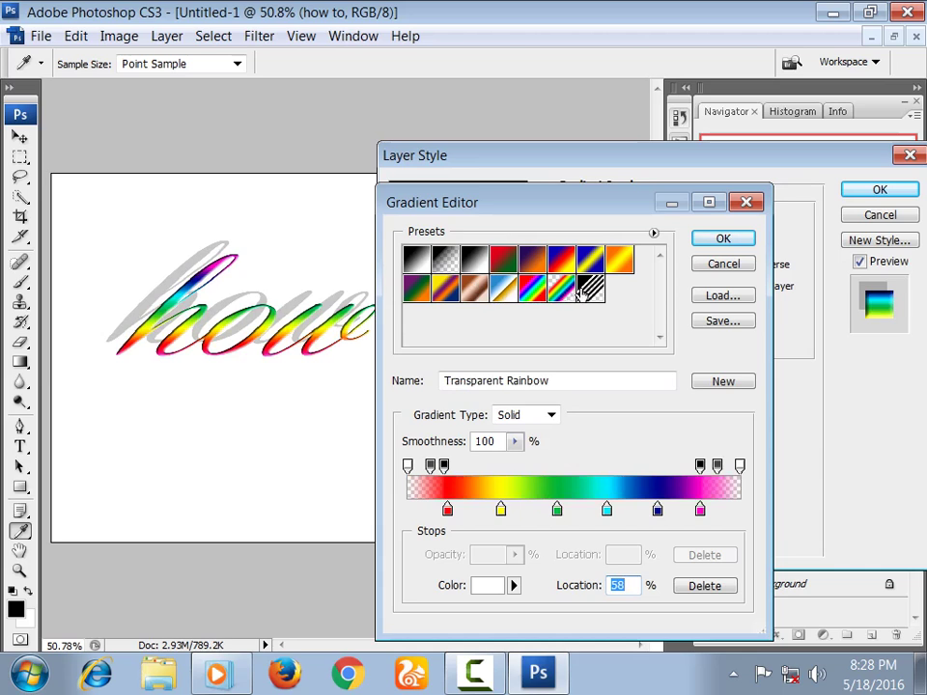
{"action": "left_click", "coordinate": [593, 289]}
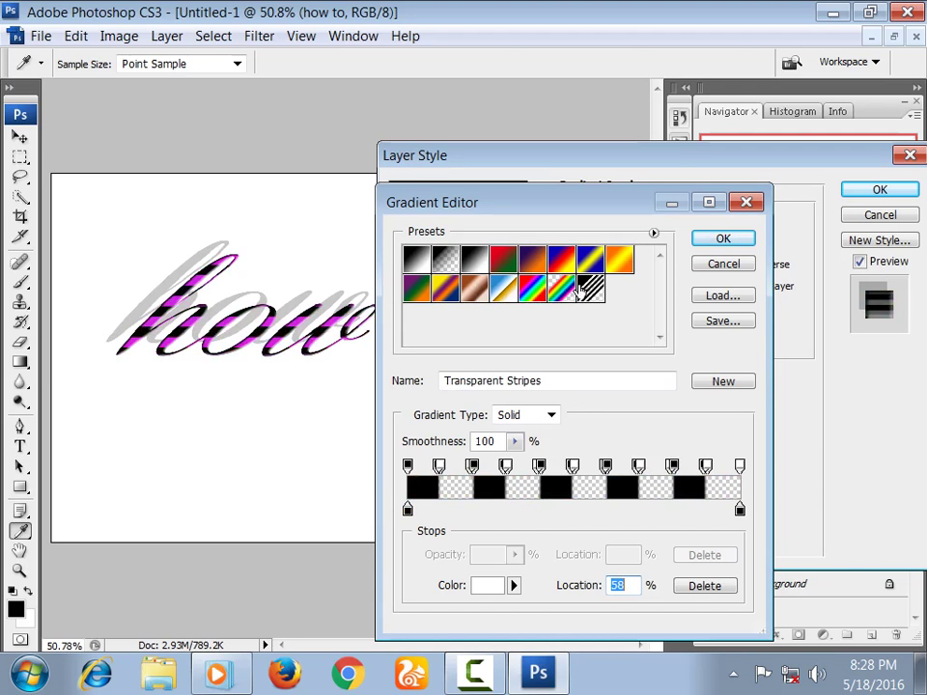
{"action": "left_click", "coordinate": [532, 291]}
{"action": "left_click", "coordinate": [531, 290]}
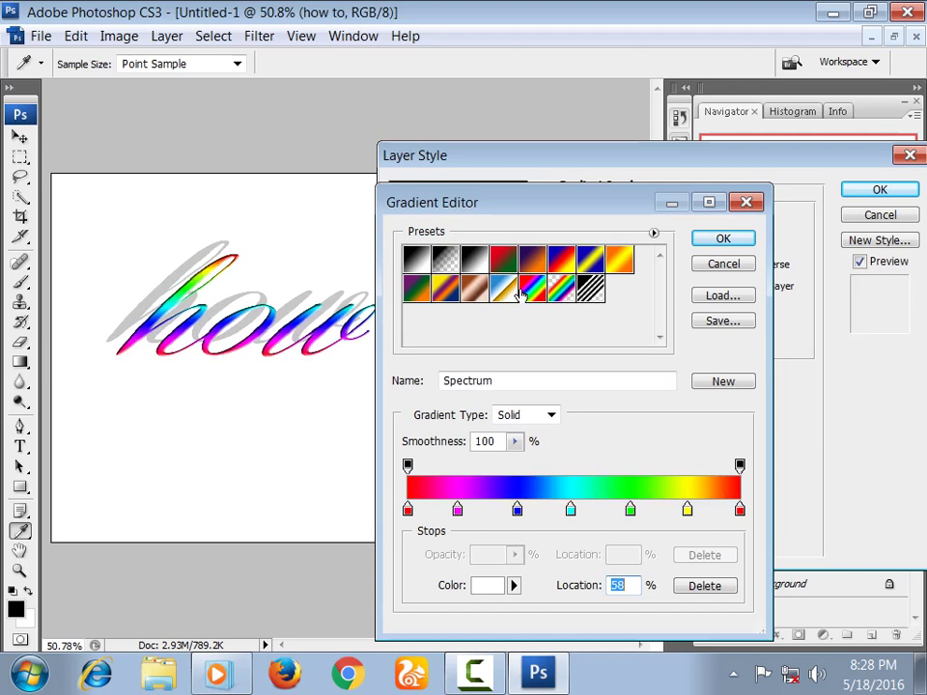
{"action": "left_click", "coordinate": [720, 239]}
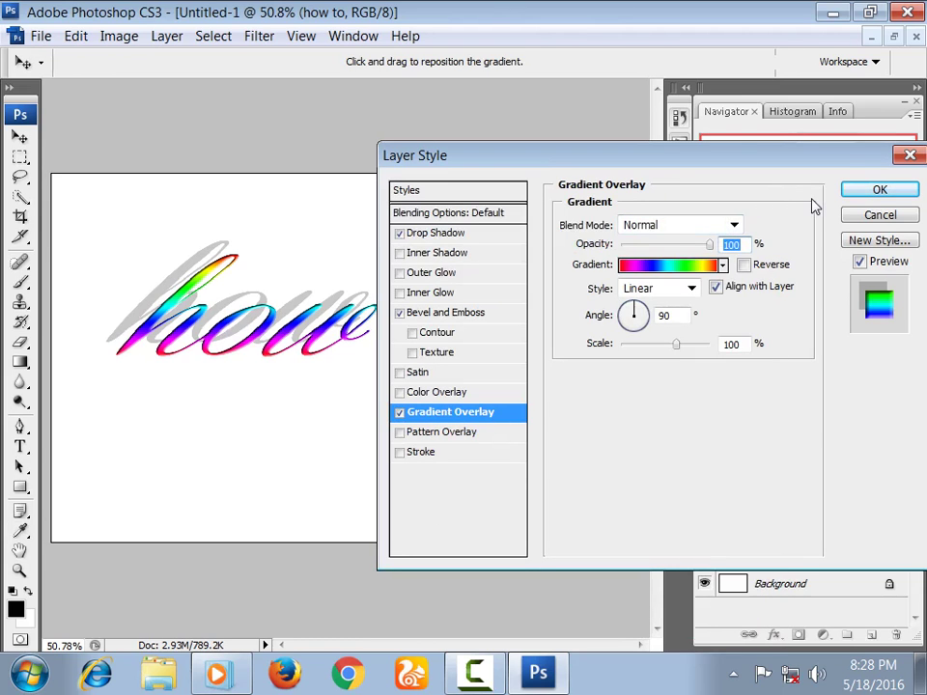
Apply the three layer effects, move the 'how to' text lower, and select the Background layer.
{"action": "left_click", "coordinate": [862, 194]}
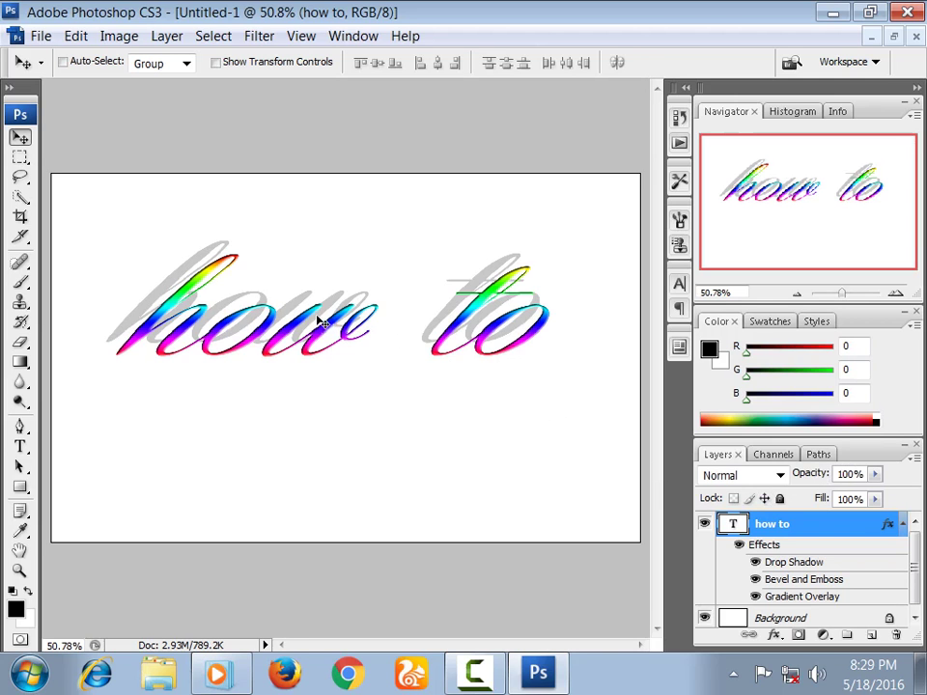
{"action": "mouse_move", "coordinate": [317, 321]}
{"action": "left_mouse_down"}
{"action": "mouse_move", "coordinate": [348, 391]}
{"action": "mouse_move", "coordinate": [307, 372]}
{"action": "left_mouse_up"}
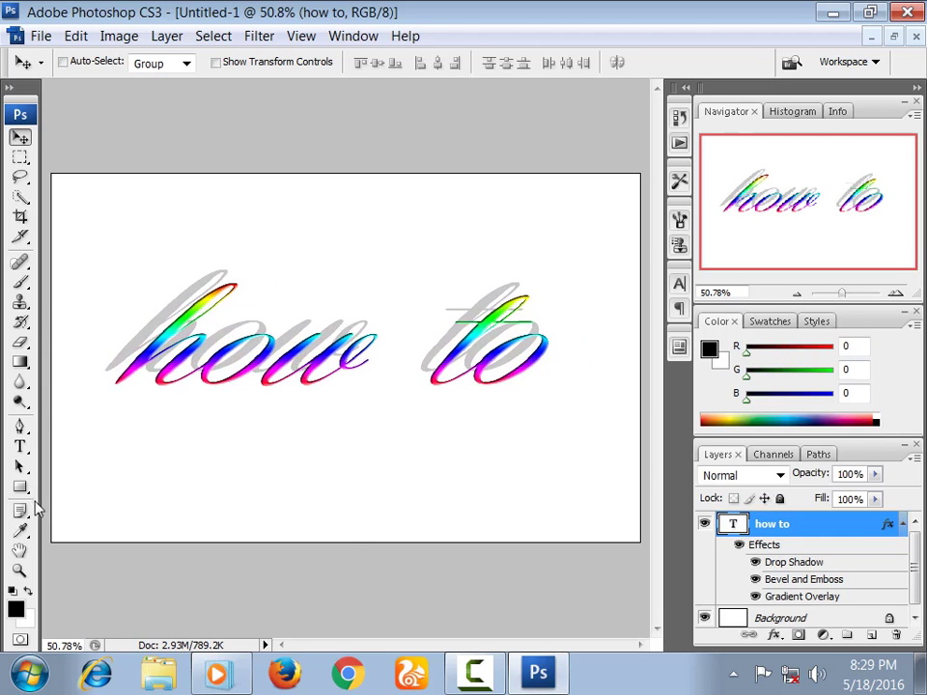
{"action": "left_click", "coordinate": [778, 618]}
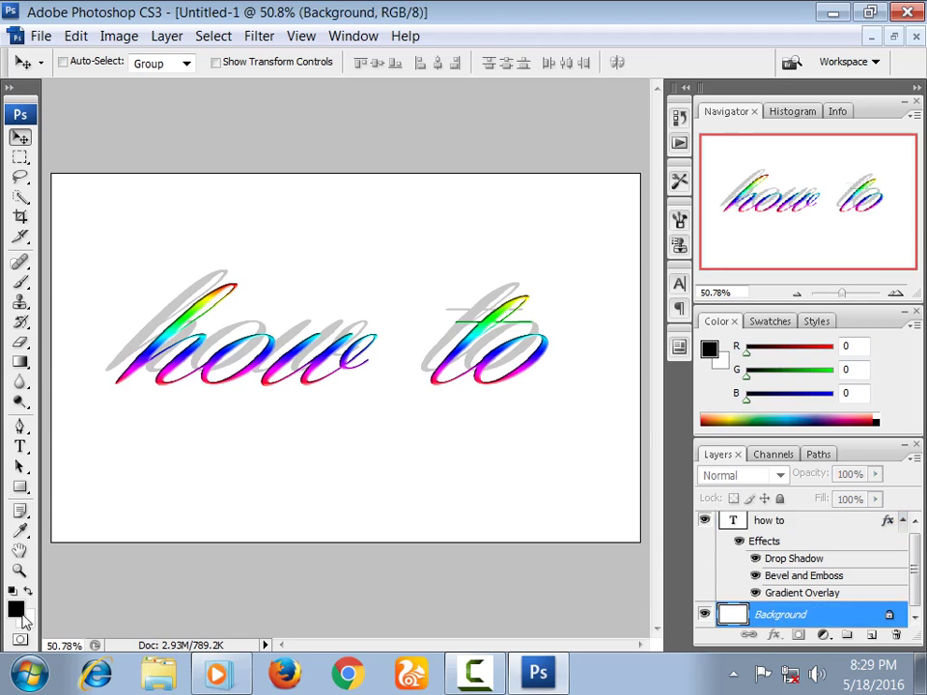
Pick medium green #0c8f34 as the foreground colour in the Color Picker.
{"action": "left_click", "coordinate": [17, 609]}
{"action": "mouse_move", "coordinate": [483, 209]}
{"action": "left_mouse_down"}
{"action": "mouse_move", "coordinate": [447, 382]}
{"action": "mouse_move", "coordinate": [450, 372]}
{"action": "left_mouse_up"}
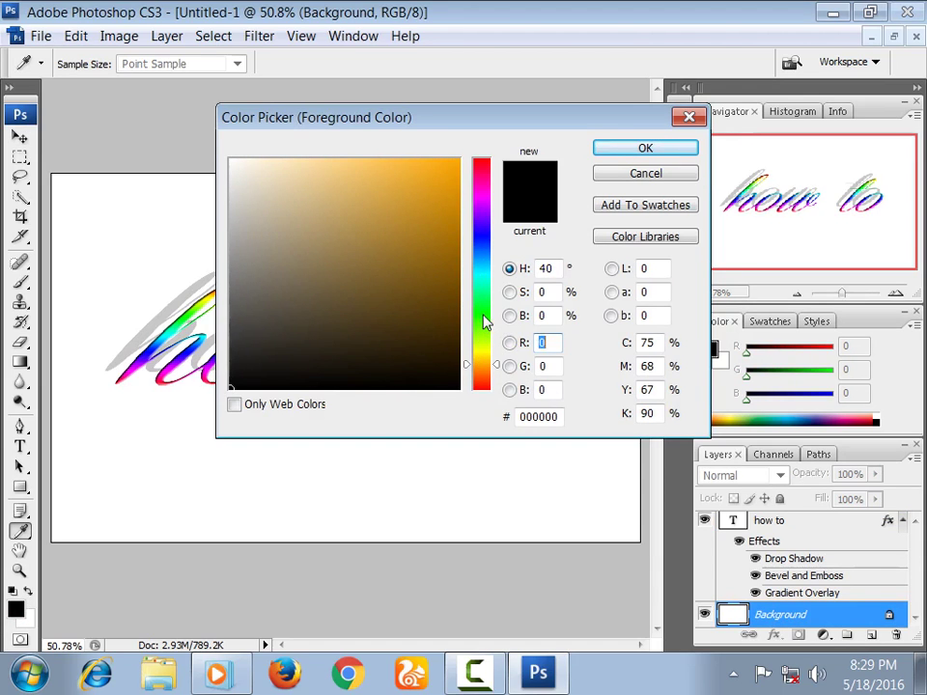
{"action": "left_click_drag", "start_coordinate": [489, 275], "coordinate": [492, 159]}
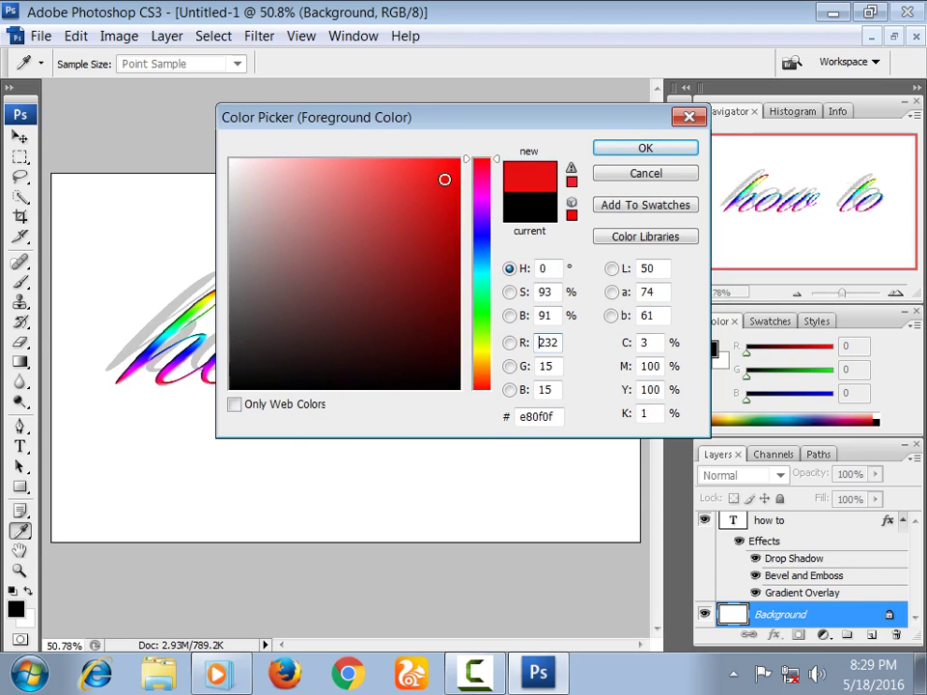
{"action": "left_click_drag", "start_coordinate": [482, 198], "coordinate": [477, 307]}
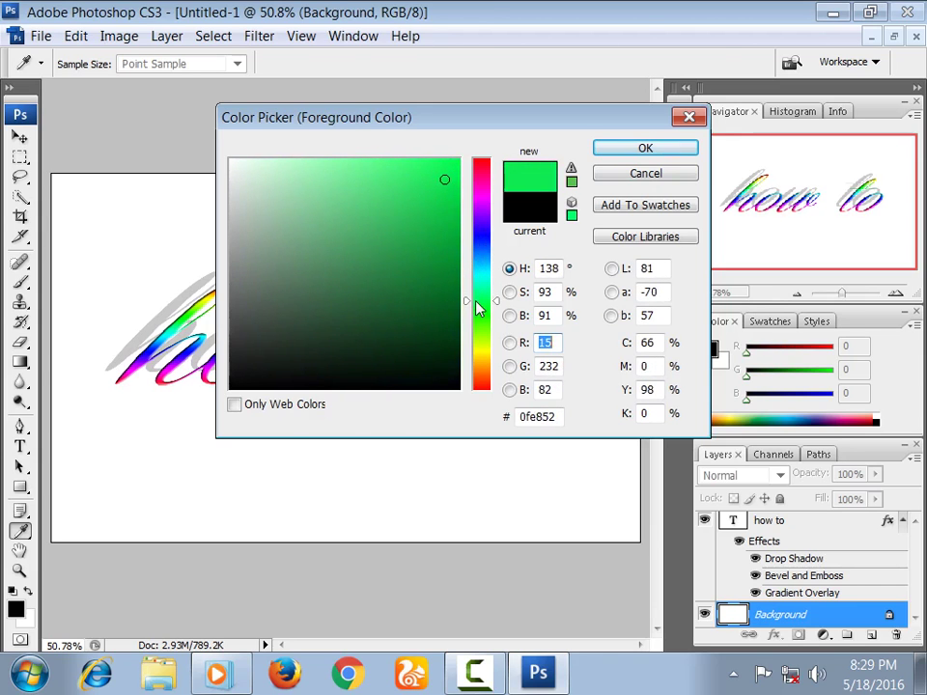
{"action": "left_click", "coordinate": [439, 261]}
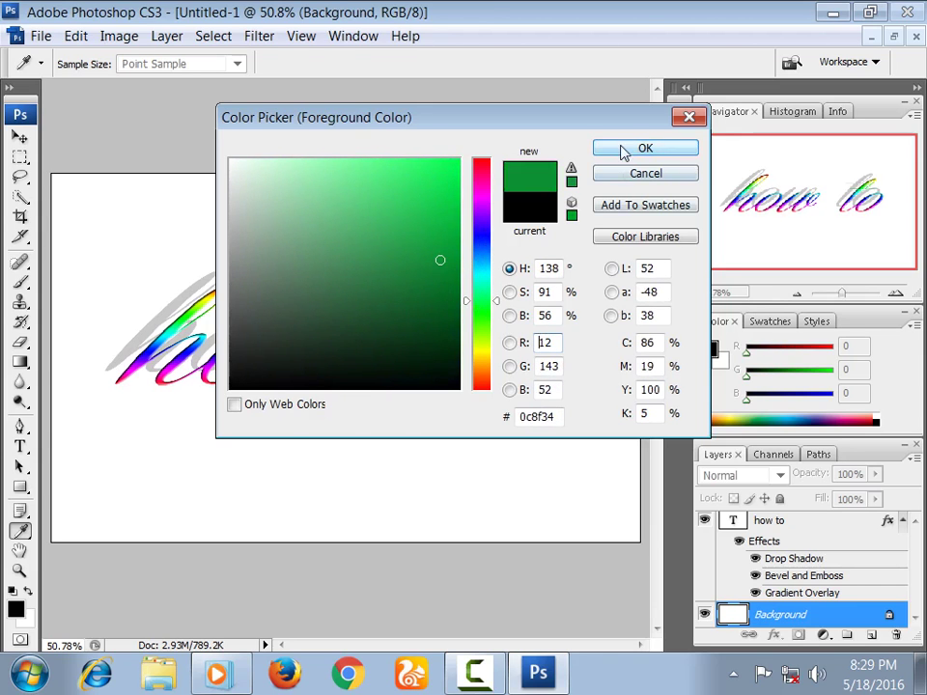
{"action": "left_click", "coordinate": [623, 150]}
{"action": "key", "text": "v"}
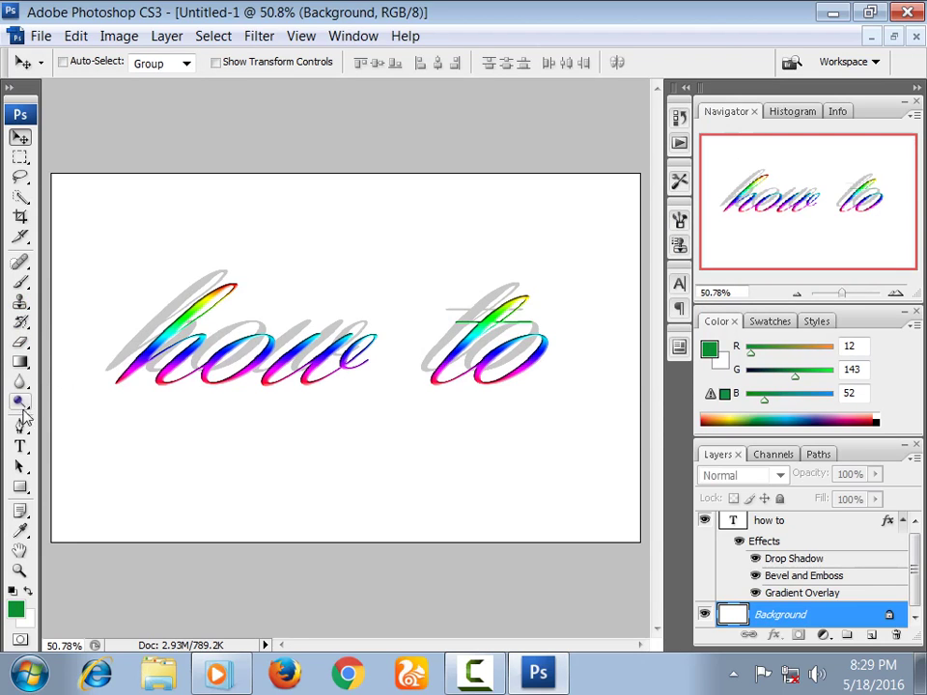
{"action": "left_click", "coordinate": [20, 365]}
Paint Bucket the background green, then refill it bright yellow.
{"action": "left_click", "coordinate": [58, 377]}
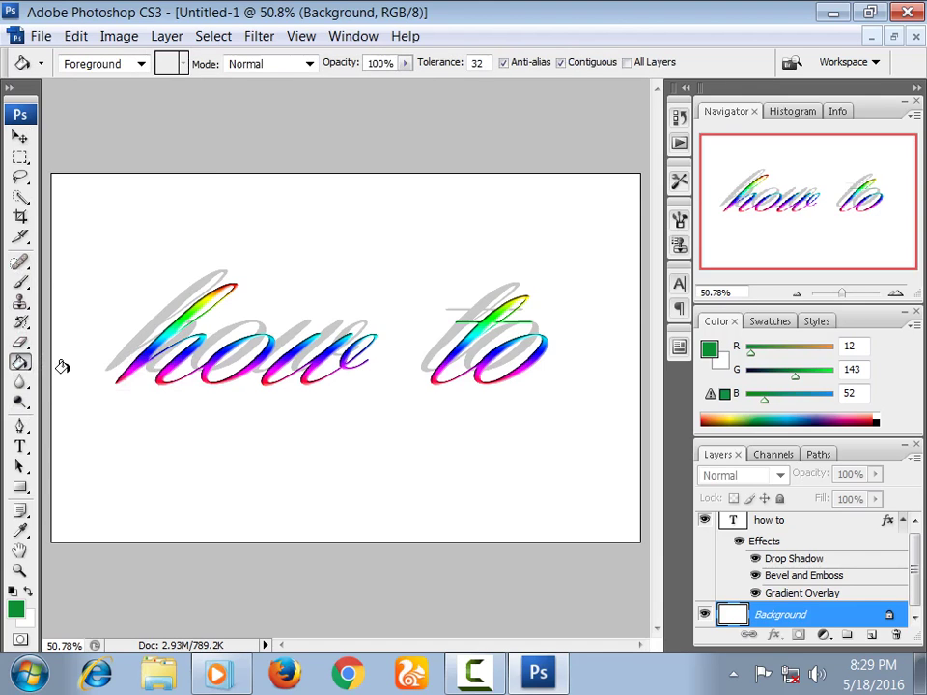
{"action": "left_click", "coordinate": [169, 432]}
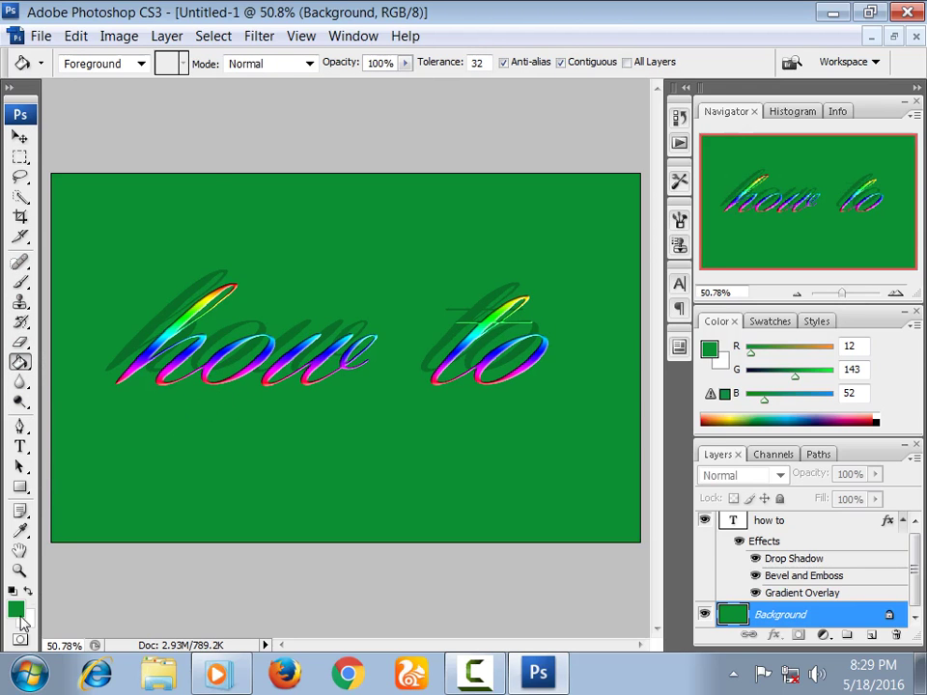
{"action": "left_click", "coordinate": [18, 613]}
{"action": "mouse_move", "coordinate": [481, 324]}
{"action": "left_mouse_down"}
{"action": "mouse_move", "coordinate": [495, 280]}
{"action": "mouse_move", "coordinate": [472, 396]}
{"action": "mouse_move", "coordinate": [474, 356]}
{"action": "left_mouse_up"}
{"action": "left_click", "coordinate": [447, 171]}
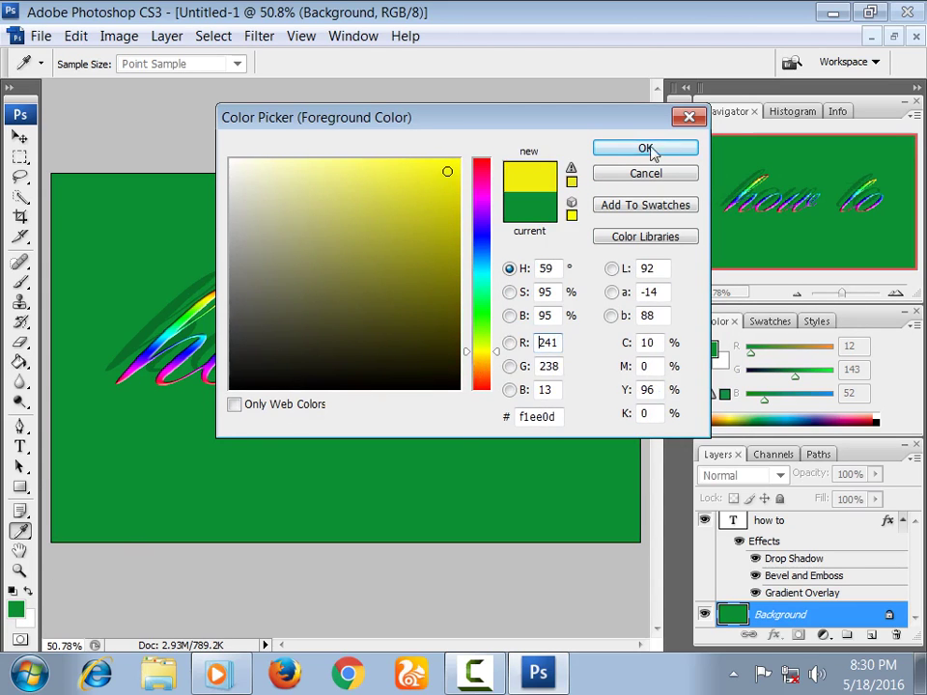
{"action": "left_click", "coordinate": [645, 149]}
{"action": "key", "text": "g"}
{"action": "left_click", "coordinate": [294, 440]}
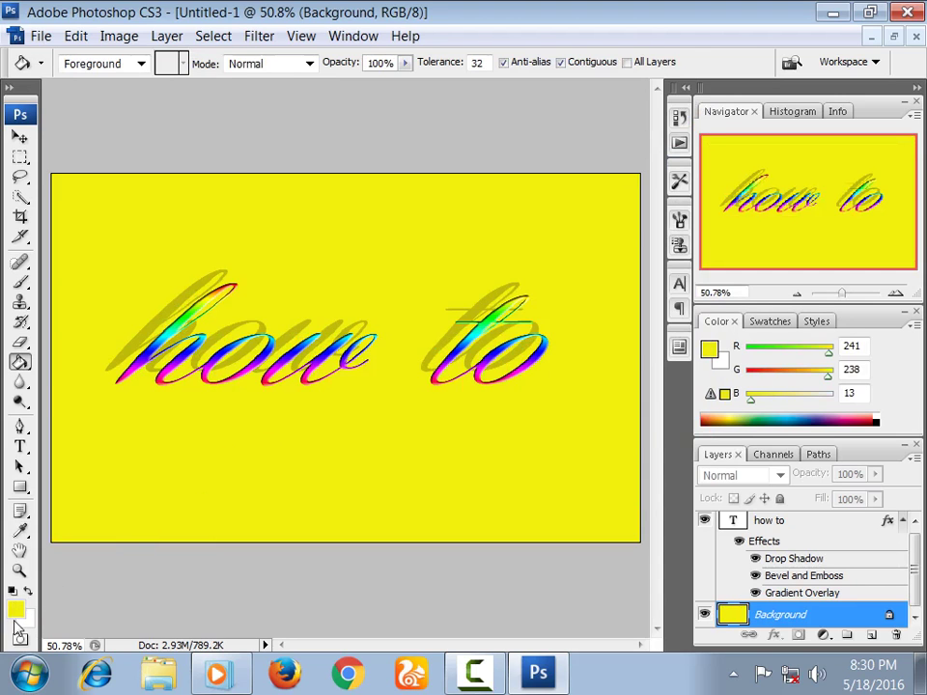
Refill the background with a magenta pink.
{"action": "left_click", "coordinate": [16, 609]}
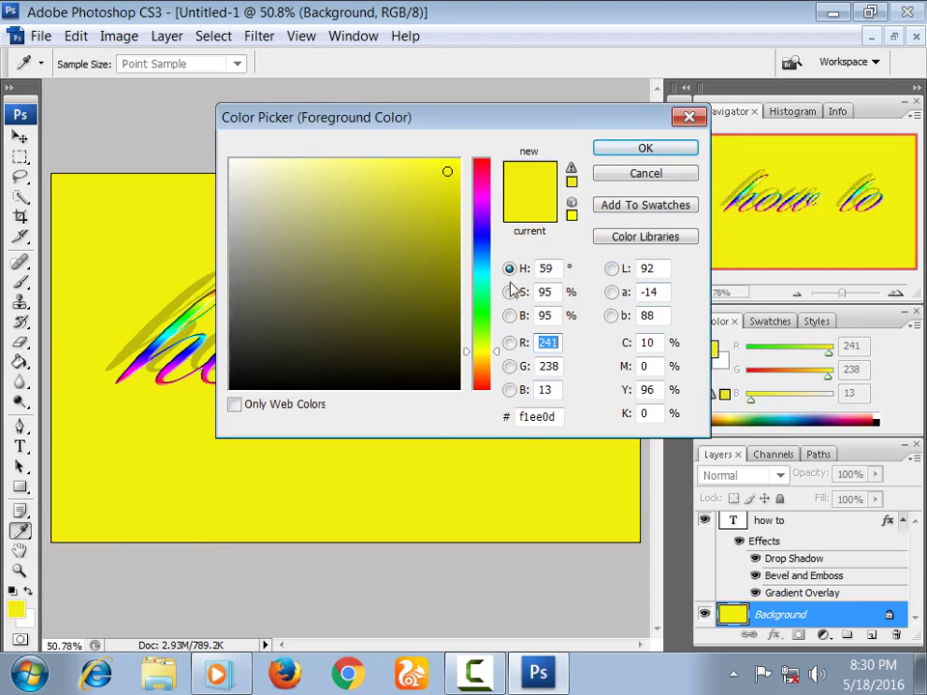
{"action": "left_click_drag", "start_coordinate": [480, 253], "coordinate": [485, 189]}
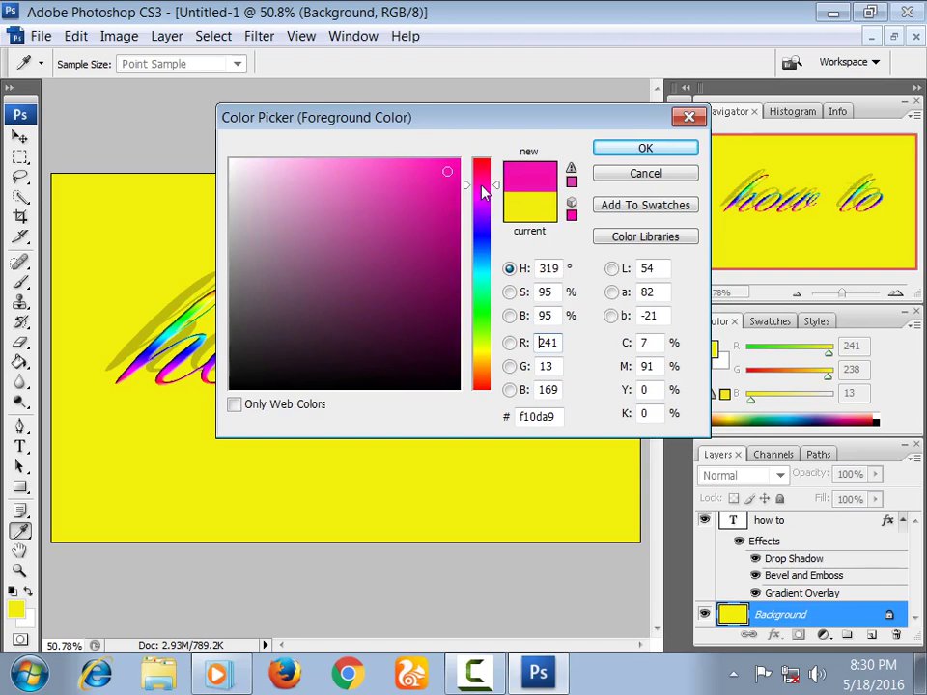
{"action": "left_click", "coordinate": [647, 149]}
{"action": "key", "text": "g"}
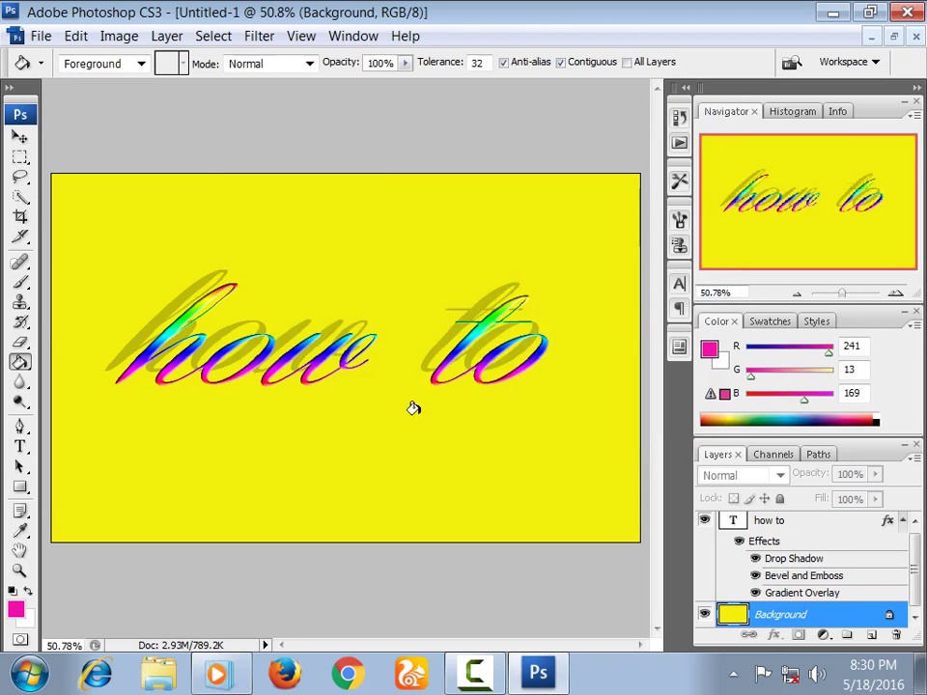
{"action": "left_click", "coordinate": [409, 410]}
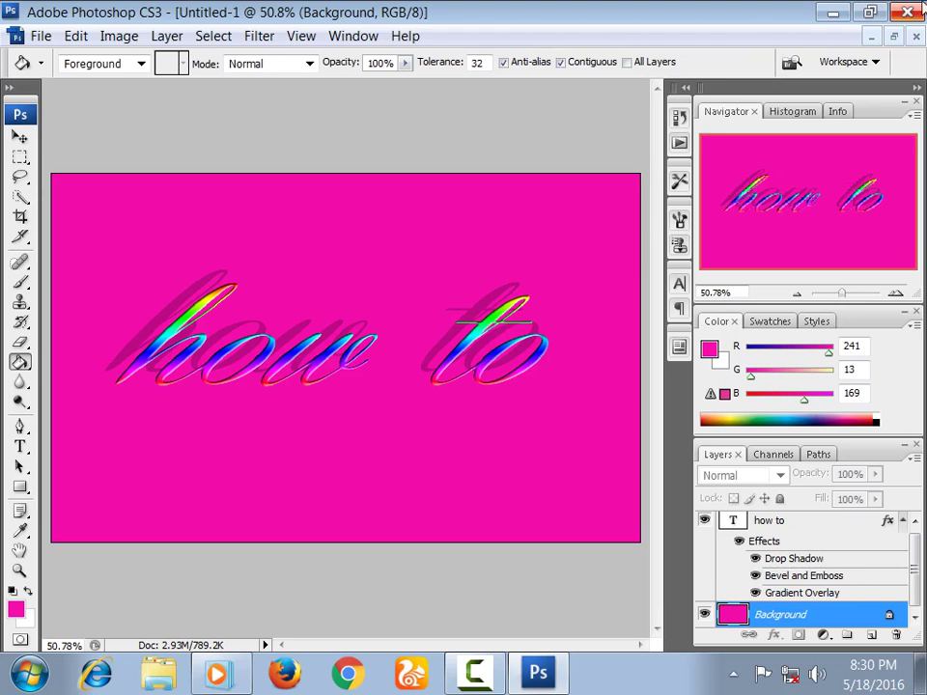
Close Photoshop without saving the document and refresh the desktop.
{"action": "left_click", "coordinate": [908, 12]}
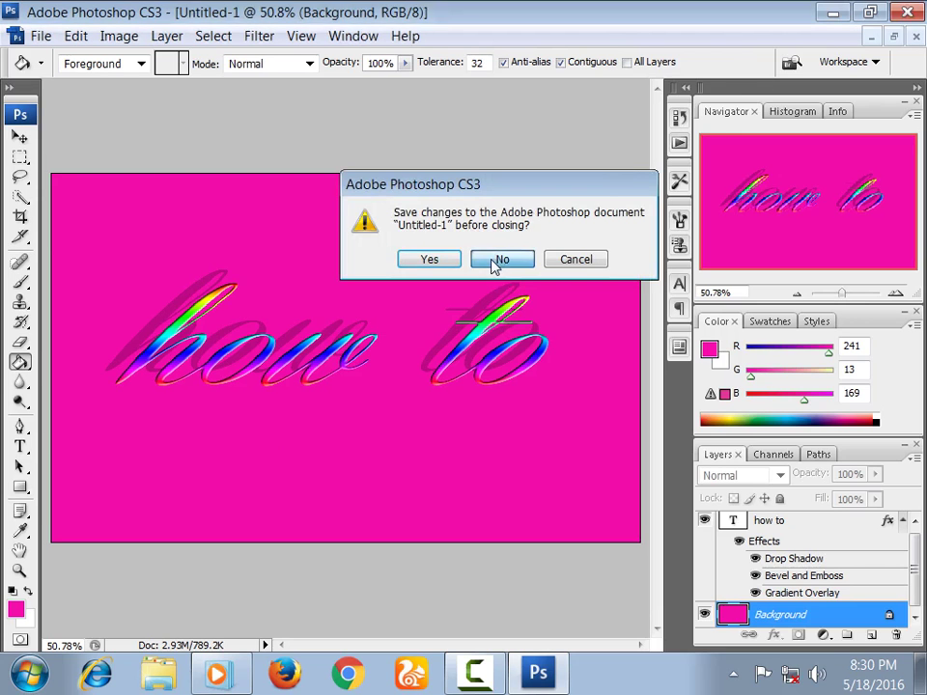
{"action": "left_click", "coordinate": [498, 261]}
{"action": "right_click", "coordinate": [542, 157]}
{"action": "left_click", "coordinate": [576, 208]}
{"action": "right_click", "coordinate": [578, 207]}
{"action": "left_click", "coordinate": [612, 262]}
{"action": "right_click", "coordinate": [590, 255]}
{"action": "left_click", "coordinate": [608, 313]}
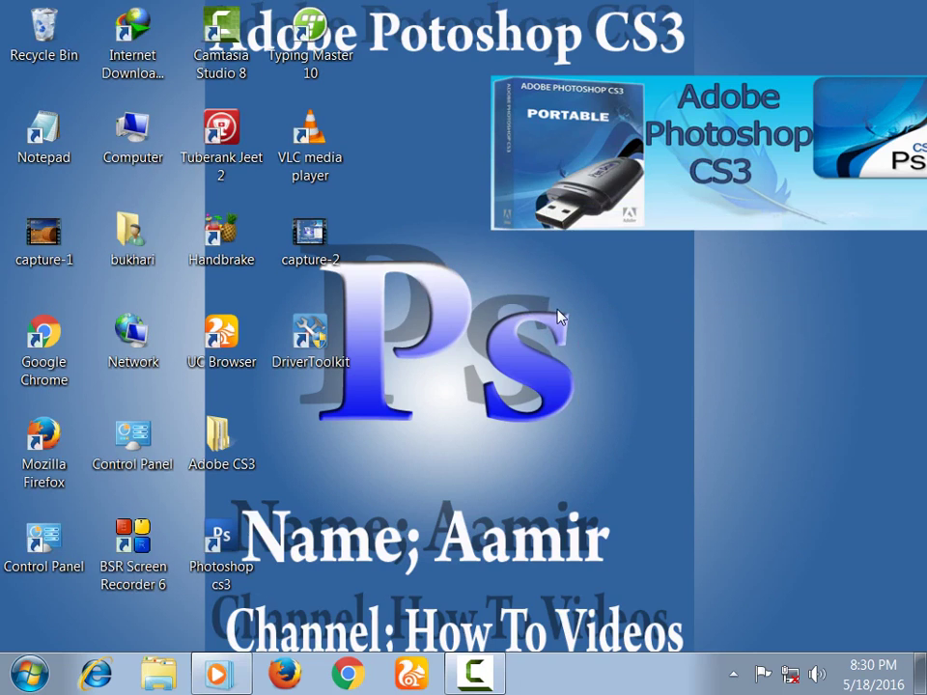